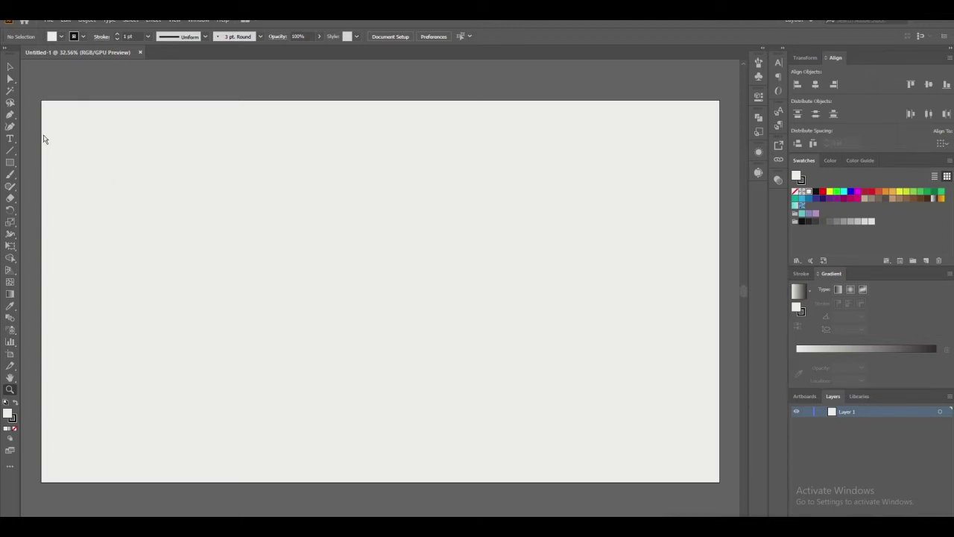
Draw an artboard-sized rectangle with an orange-to-teal gradient fill.
click(12, 165)
drag(42, 105, 719, 484)
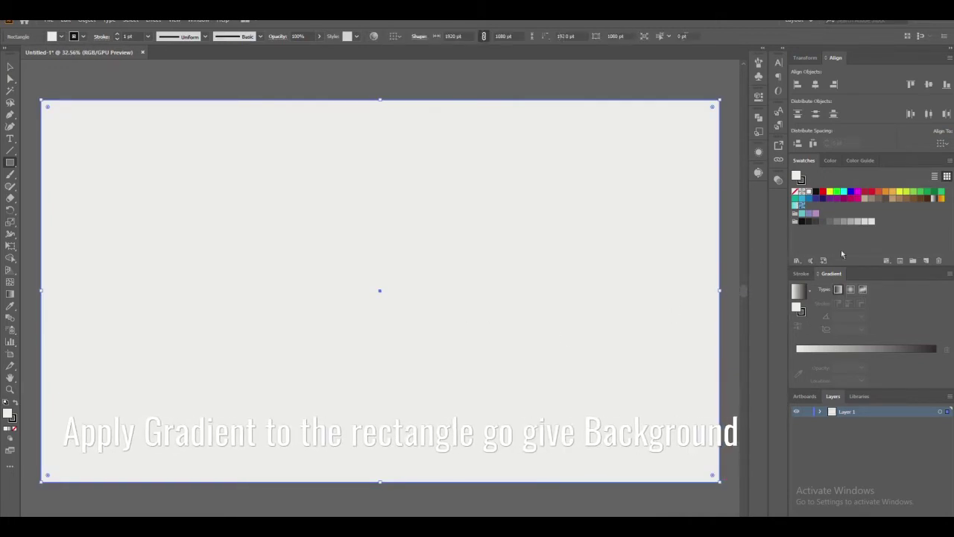
click(838, 289)
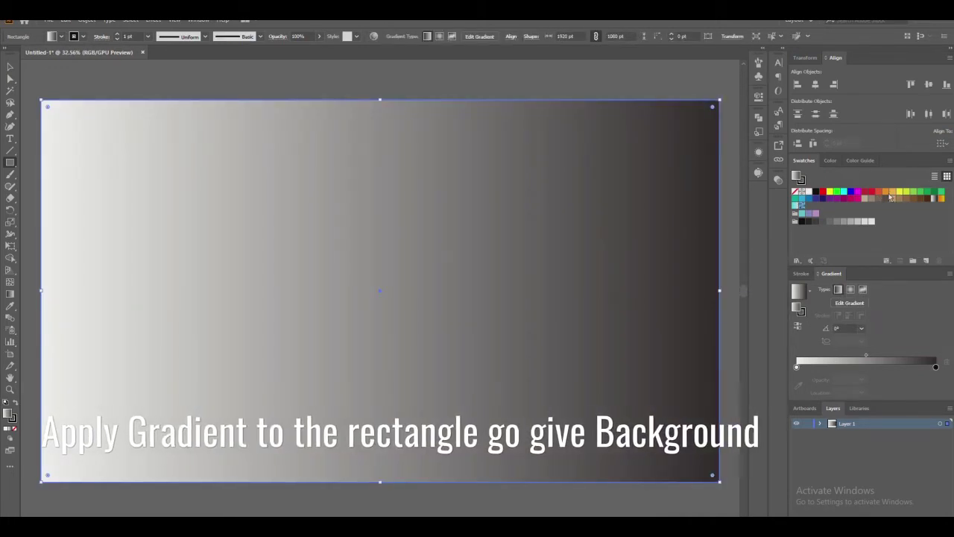
click(890, 194)
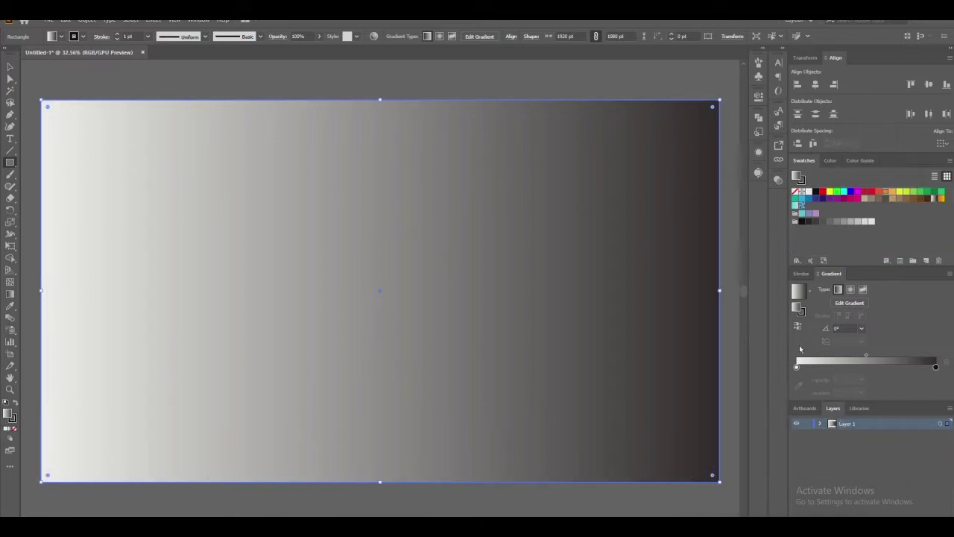
drag(797, 369, 797, 368)
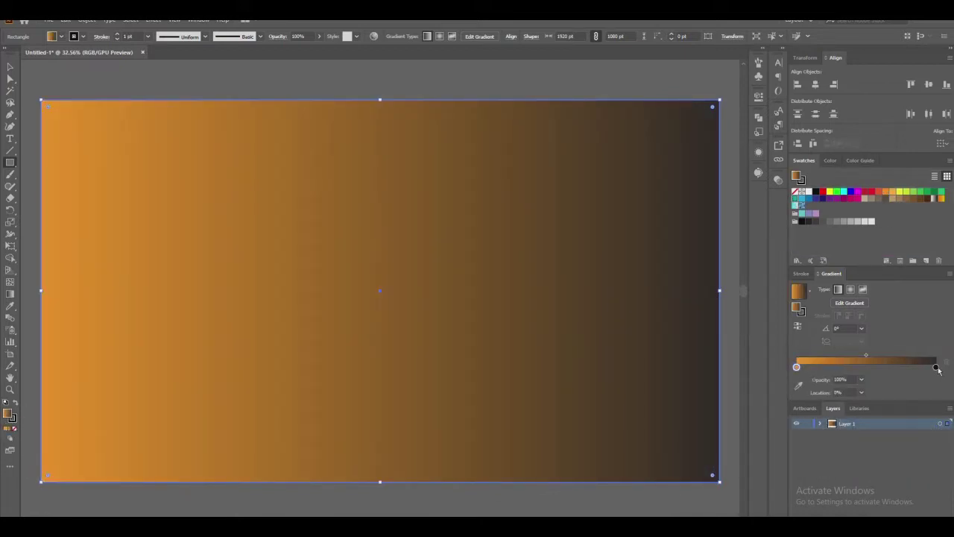
drag(865, 198, 935, 366)
Angle the gradient diagonally from top-left to bottom-right, about -27°.
click(858, 310)
drag(21, 106, 687, 450)
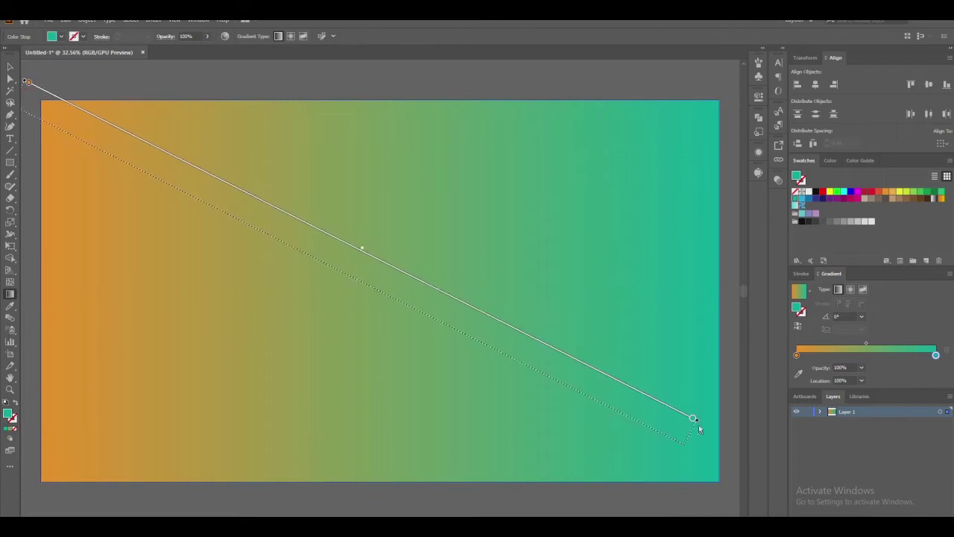
key(v)
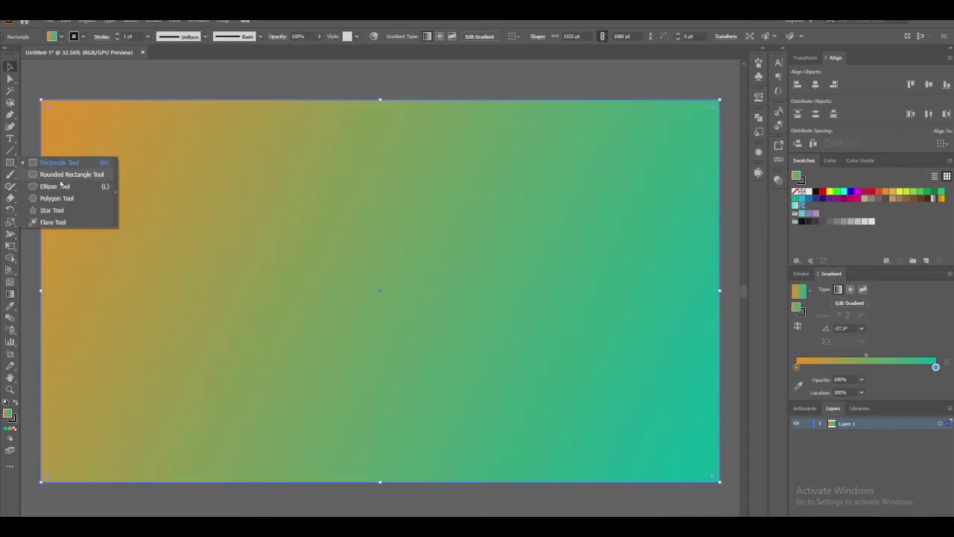
Draw a wide ellipse across the middle with a darker-to-lighter orange gradient.
drag(10, 162, 56, 186)
drag(165, 148, 730, 364)
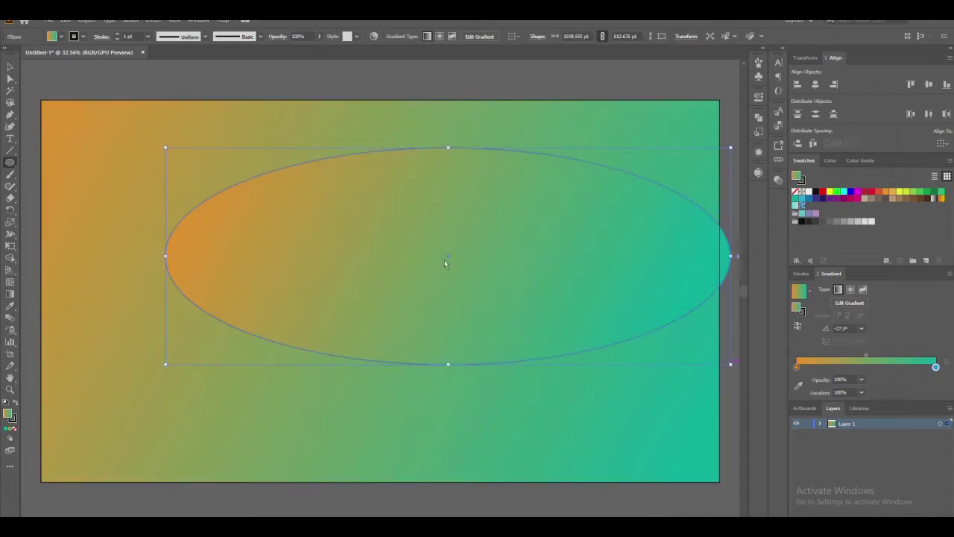
drag(899, 205, 936, 368)
drag(914, 199, 936, 367)
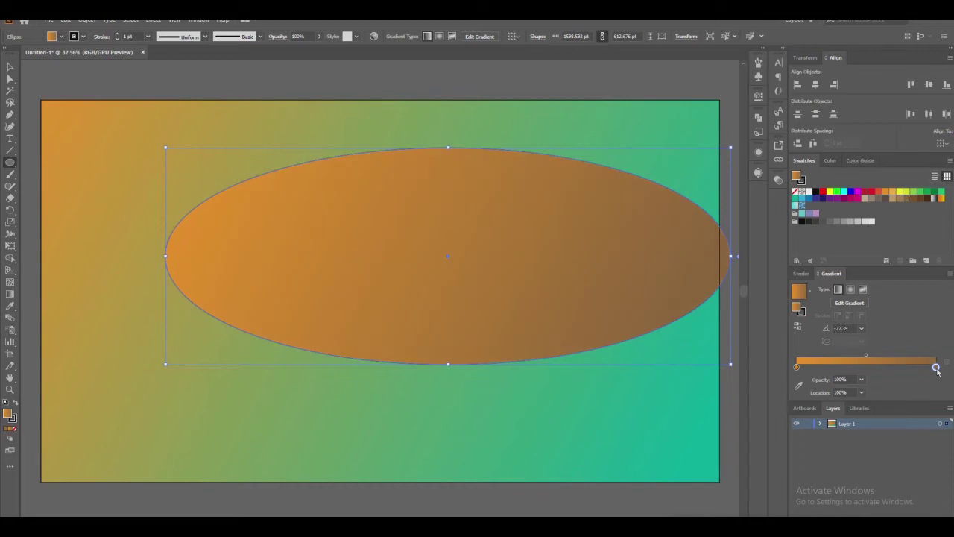
drag(900, 203, 937, 367)
click(891, 194)
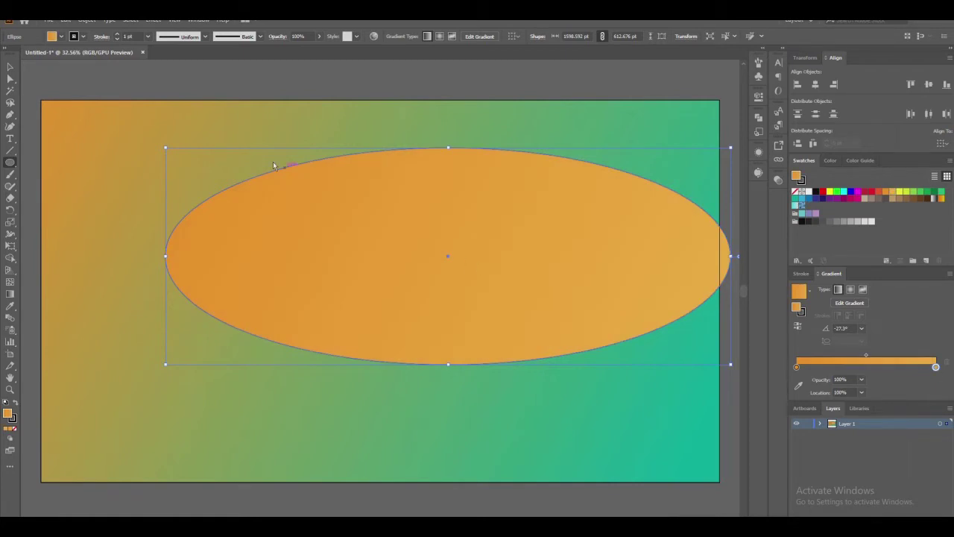
Undo a stray small ellipse and exit isolation mode on the ellipse.
drag(239, 149, 490, 317)
key(ctrl+z)
key(v)
double_click(500, 335)
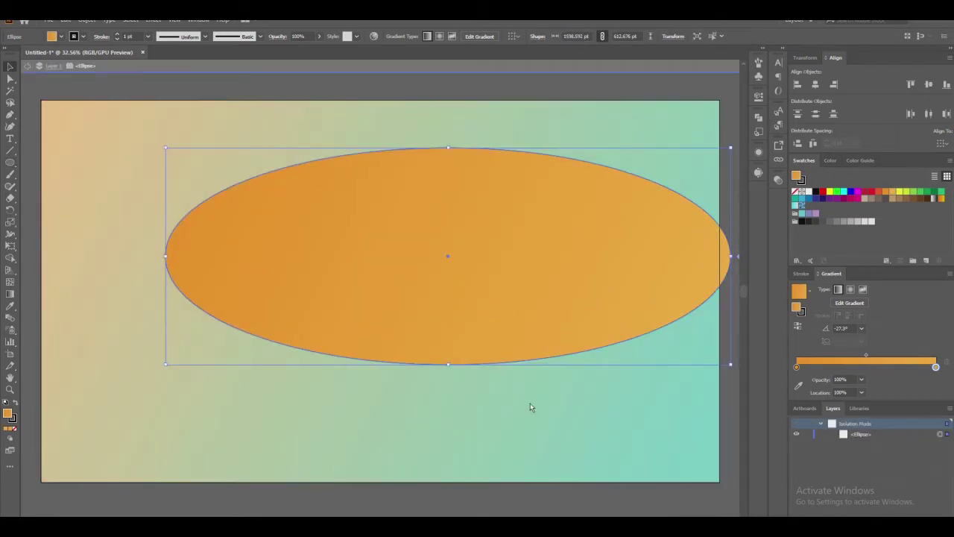
double_click(530, 407)
Tilt the ellipse and move it to the bottom-right as the first dune.
drag(509, 363, 549, 490)
drag(232, 304, 186, 384)
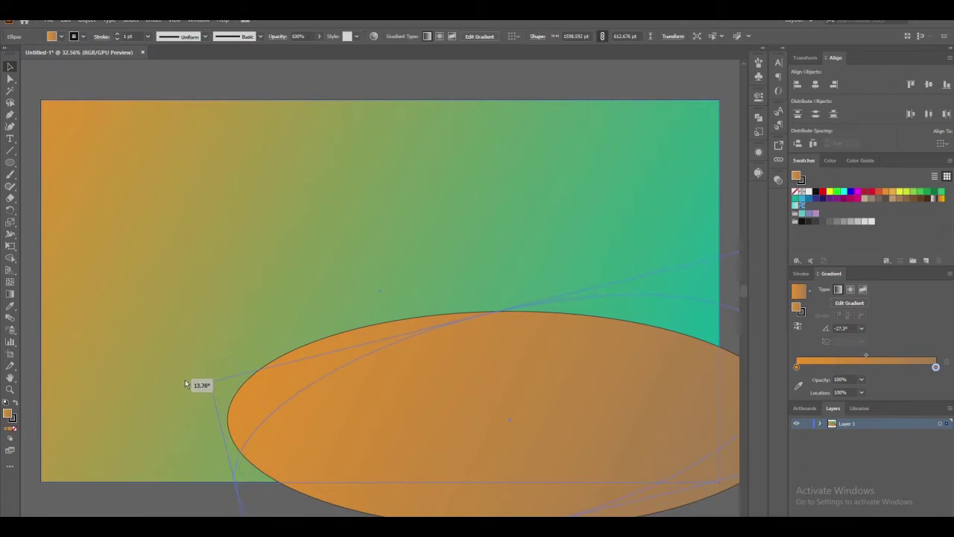
drag(477, 404, 506, 415)
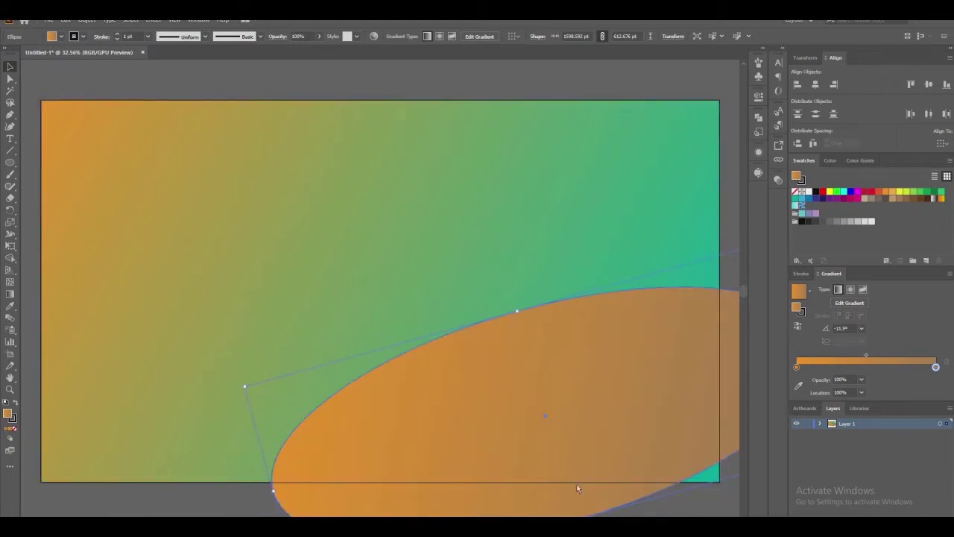
scroll(577, 489, down, 1)
scroll(544, 460, up, 2)
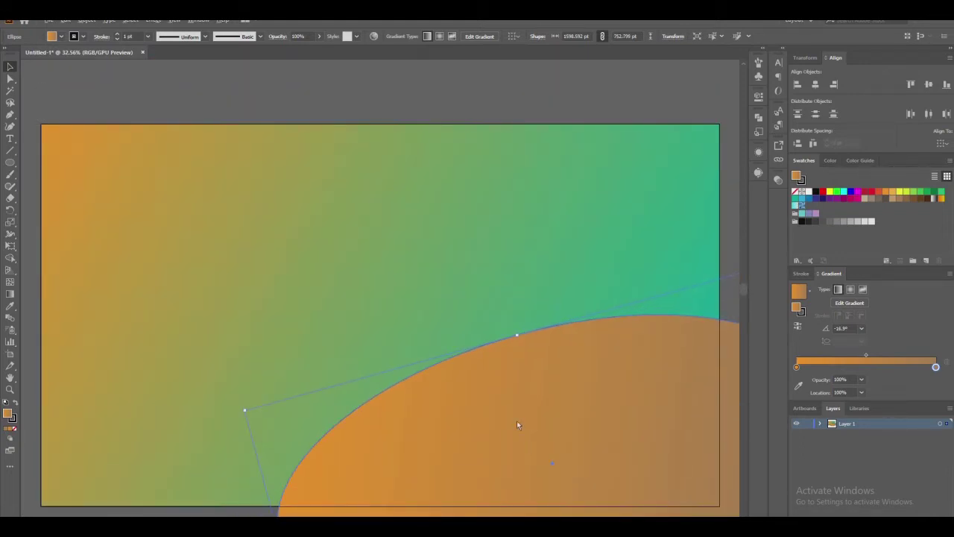
Duplicate the dune, rotate the copy more steeply, and place it bottom-left.
key(ctrl+c)
key(ctrl+v)
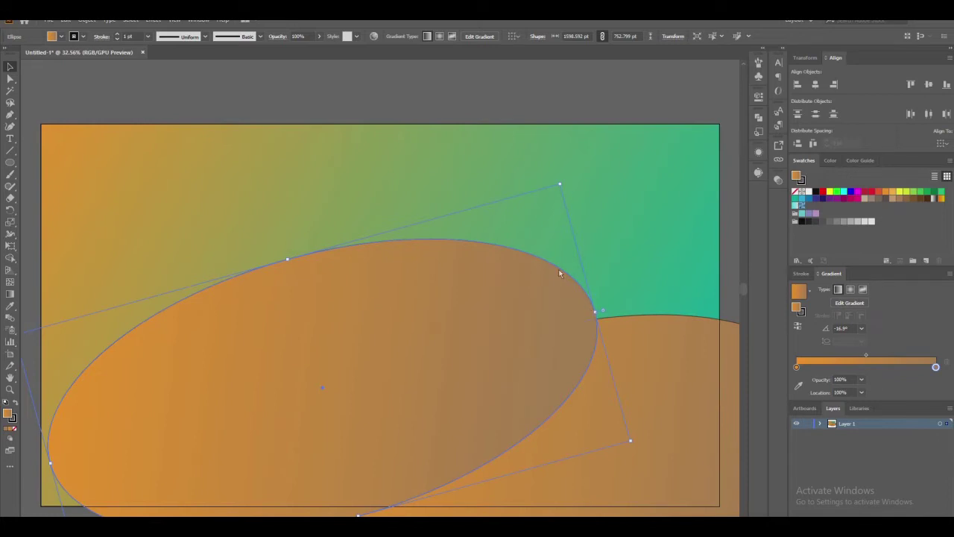
drag(594, 311, 661, 424)
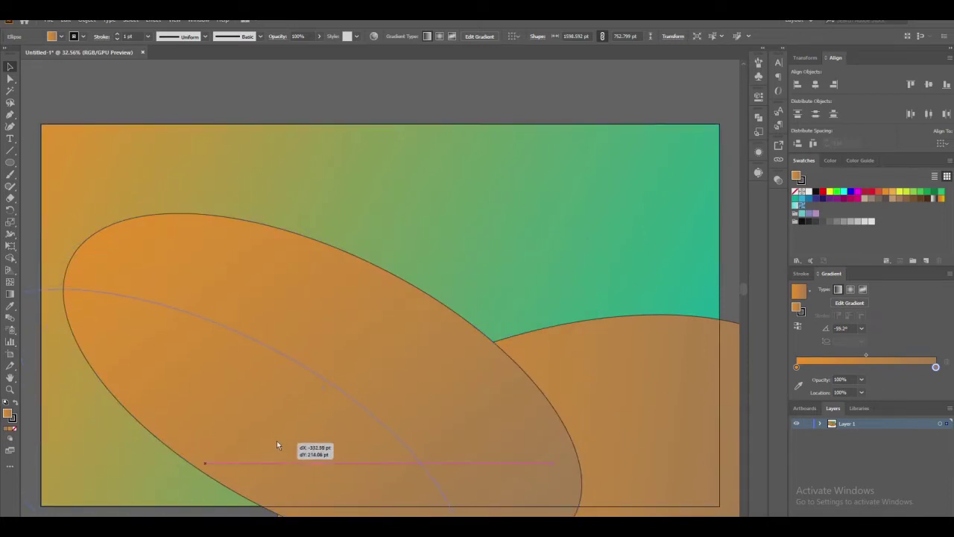
drag(407, 383, 290, 448)
Expand Layer 1 in the Layers panel and reorder its shapes.
scroll(280, 432, down, 4)
click(805, 408)
click(833, 408)
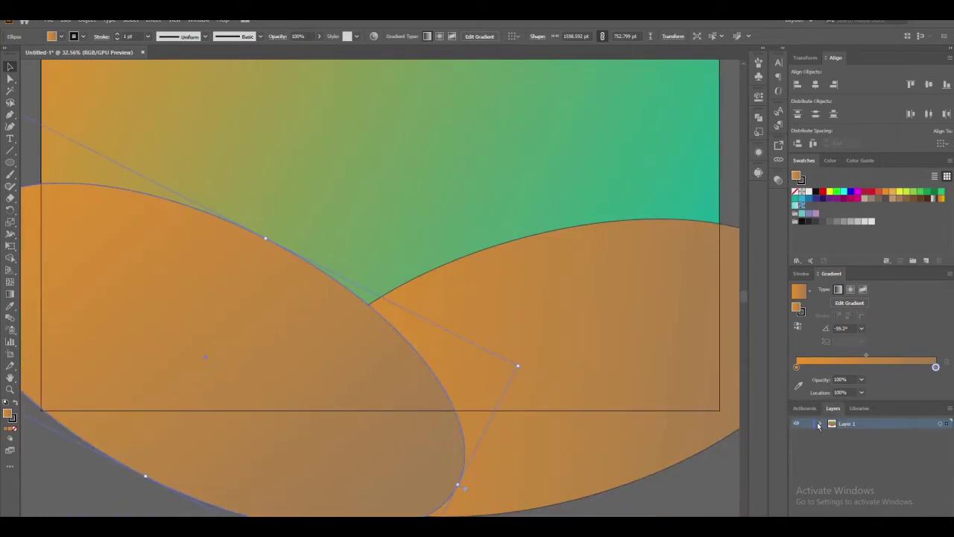
click(862, 435)
drag(863, 434, 862, 447)
scroll(680, 496, up, 3)
Set the background rectangle's stroke to None.
shift+click(595, 414)
click(336, 261)
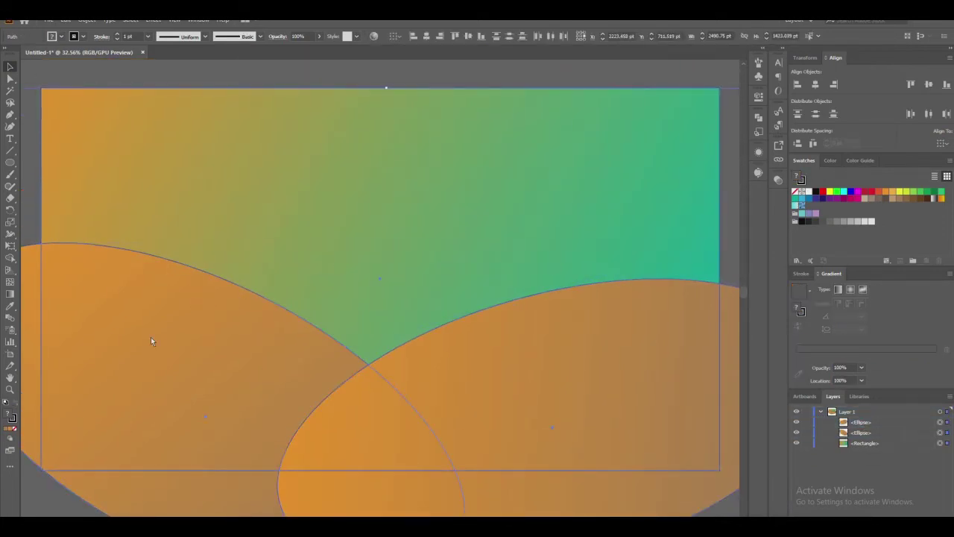
click(12, 421)
click(14, 430)
scroll(368, 415, up, 2)
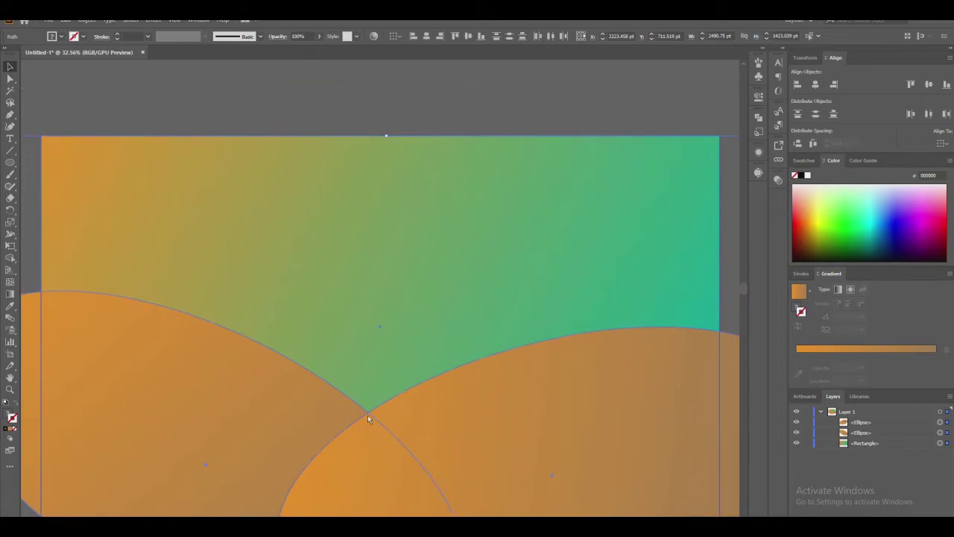
click(377, 116)
Draw a small circle above the artboard.
click(10, 163)
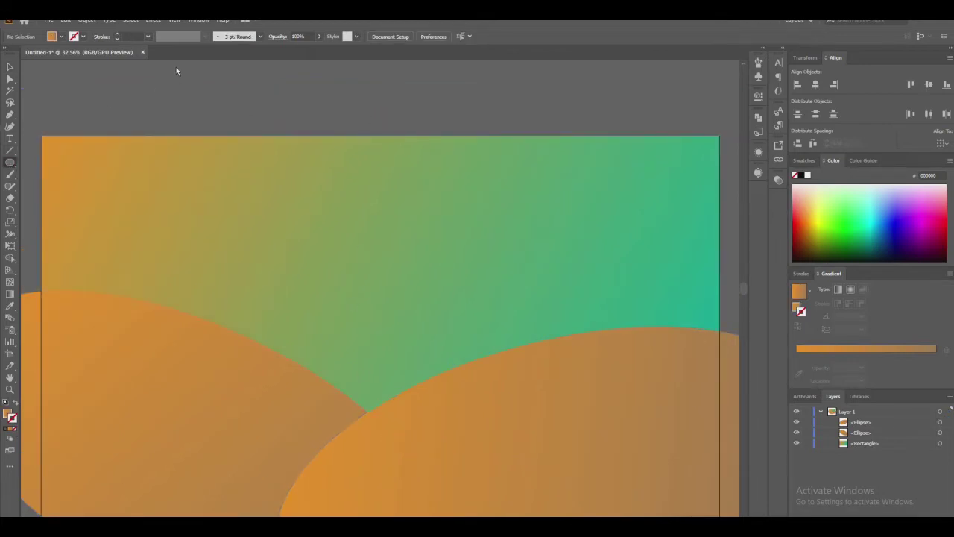
scroll(176, 71, up, 3)
drag(168, 69, 224, 125)
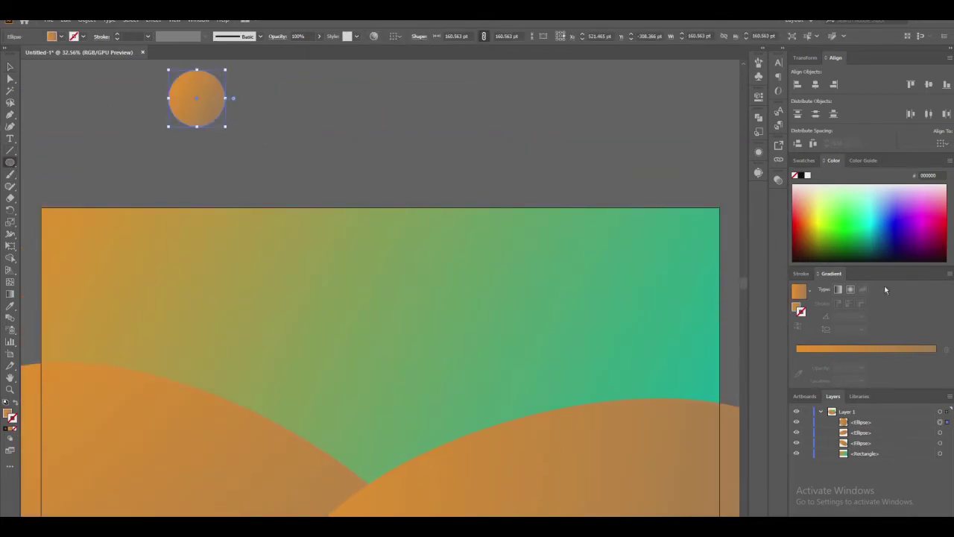
Fill the circle with a gradient whose right stop is white.
click(804, 160)
click(838, 289)
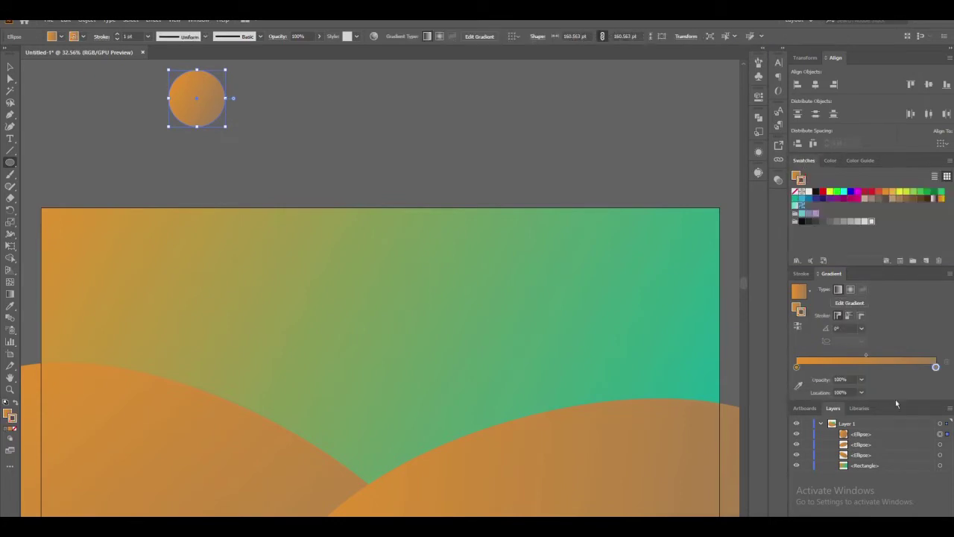
click(8, 413)
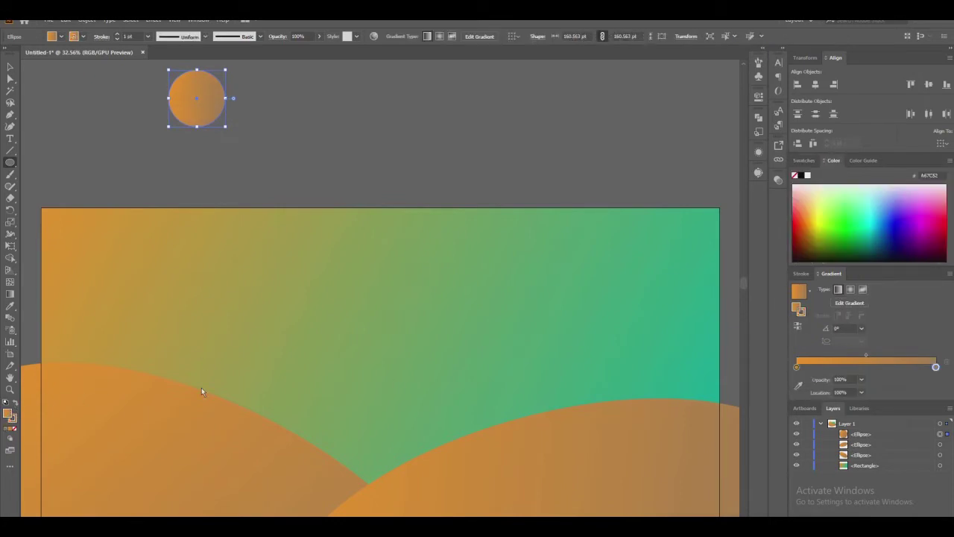
click(937, 367)
click(937, 369)
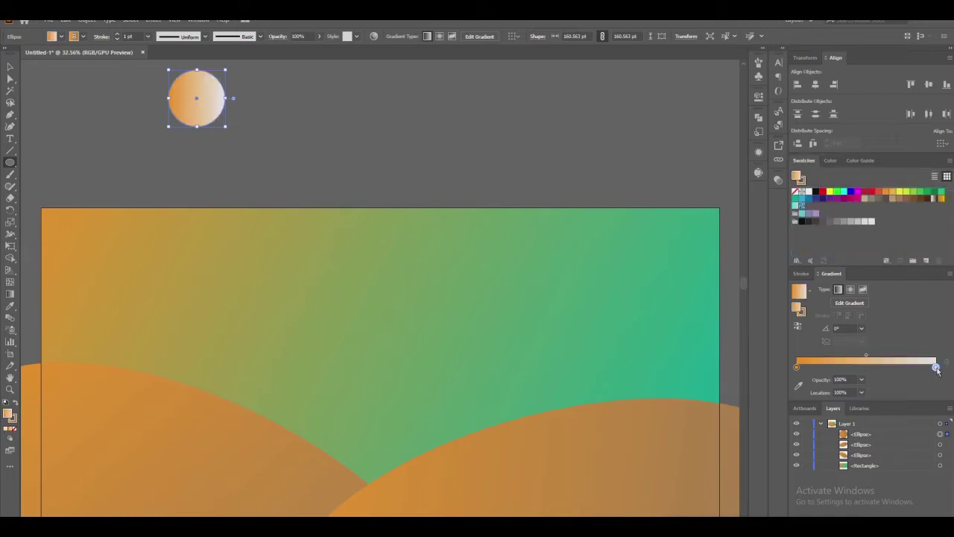
Angle the gradient diagonally at about 151.9° so the circle is mostly pale cream.
key(g)
drag(148, 67, 324, 183)
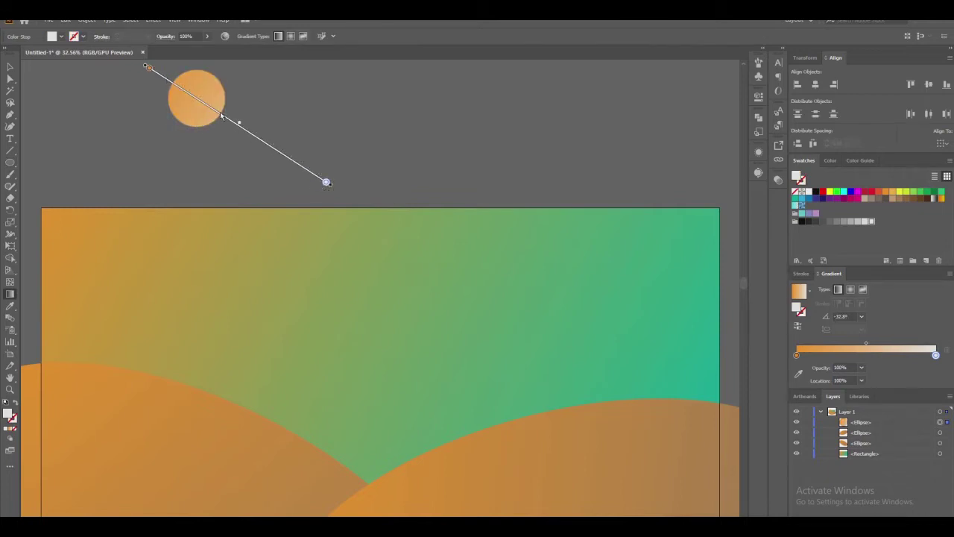
drag(150, 75, 25, 64)
drag(390, 264, 202, 164)
drag(346, 241, 302, 212)
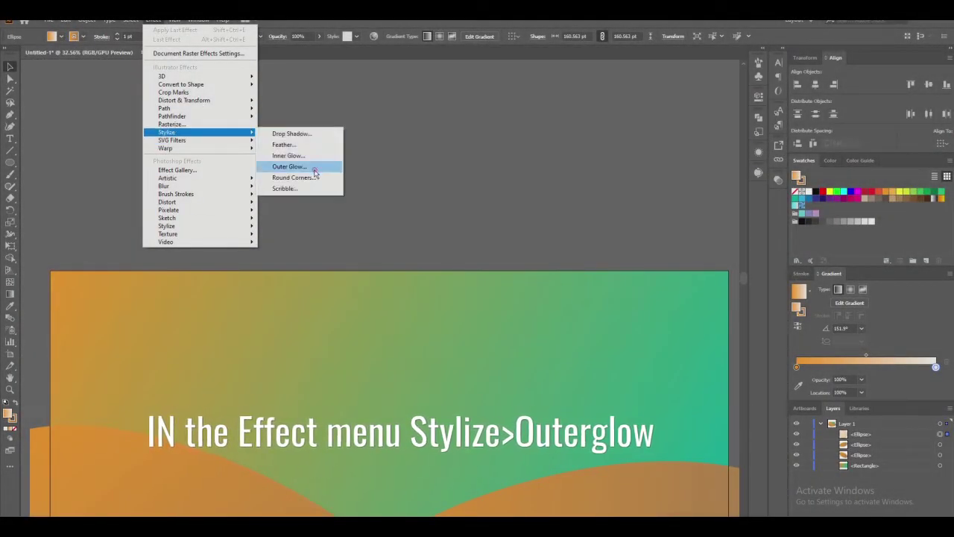
Add an Outer Glow to the circle with a golden-yellow glow colour.
click(312, 167)
click(521, 276)
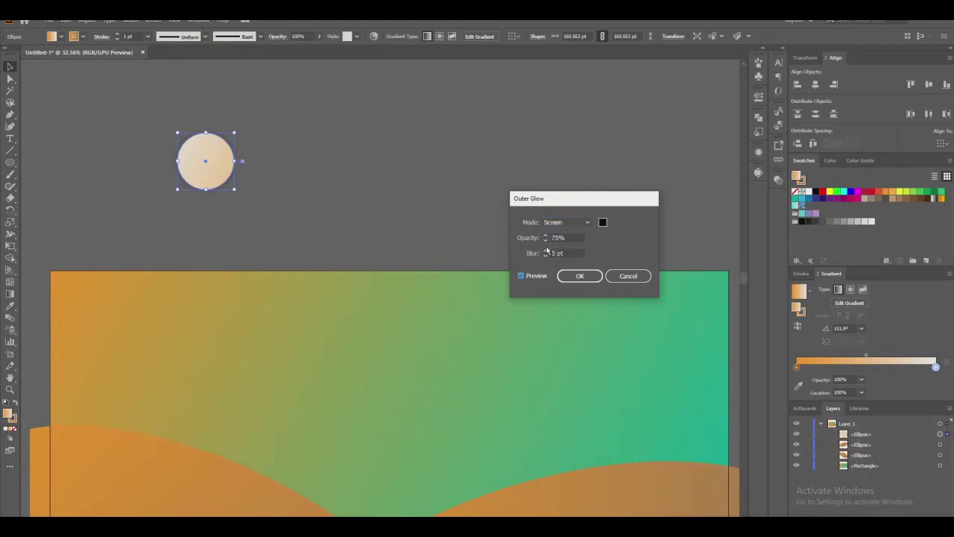
click(546, 253)
text(8)
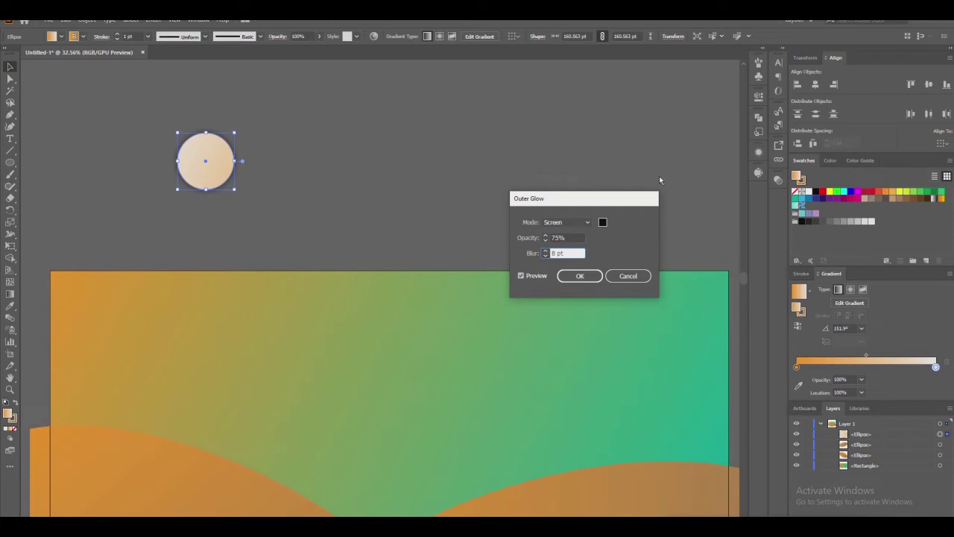
click(604, 222)
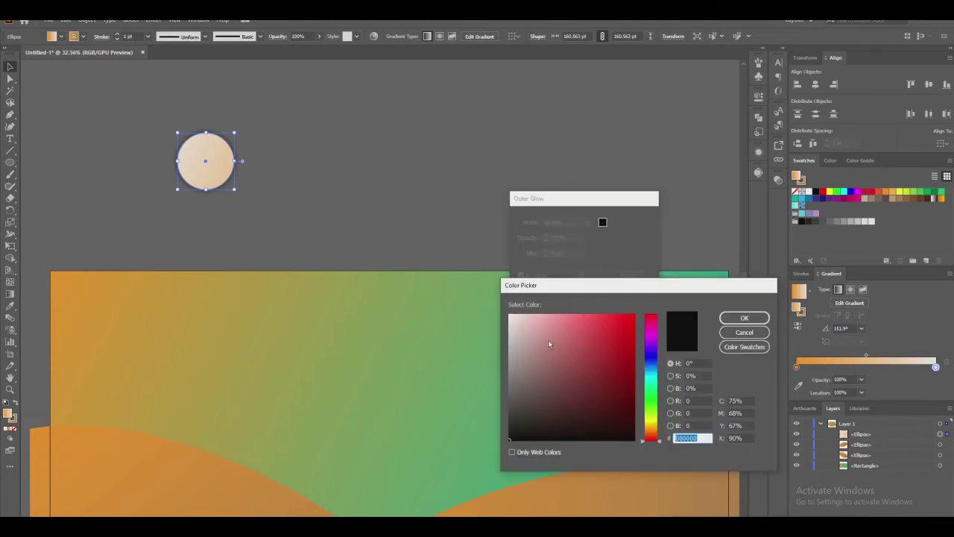
click(652, 427)
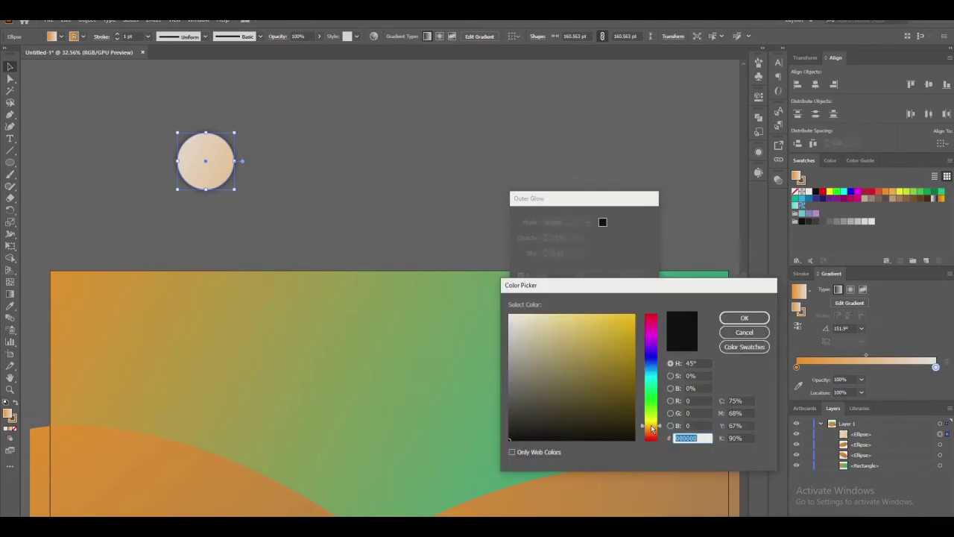
click(627, 319)
click(738, 319)
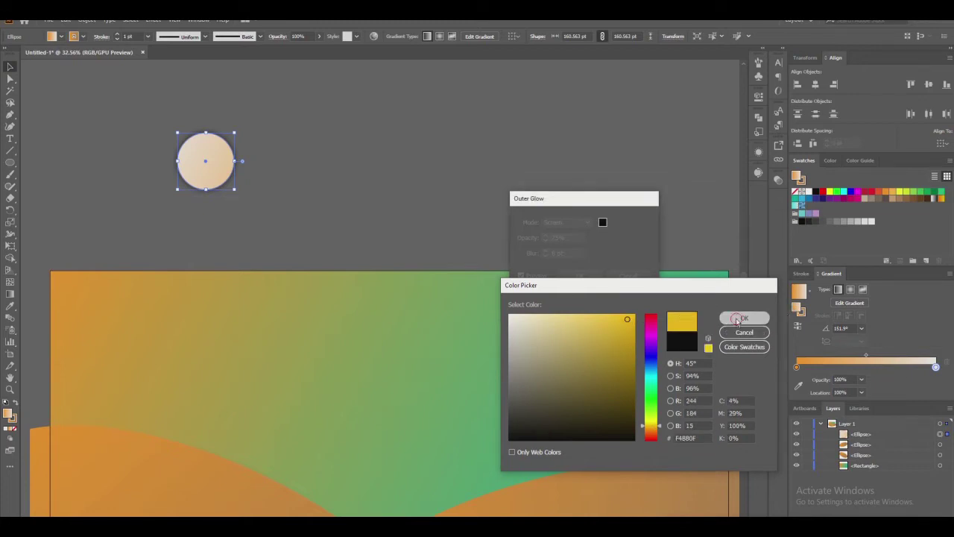
Set the glow to Multiply with a wider blur, then place the sun upper-left.
click(552, 224)
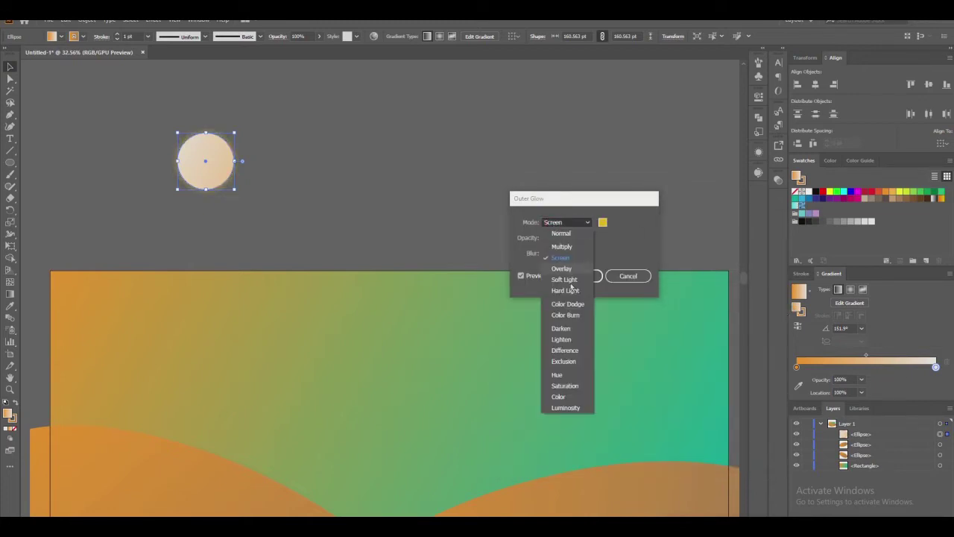
click(563, 247)
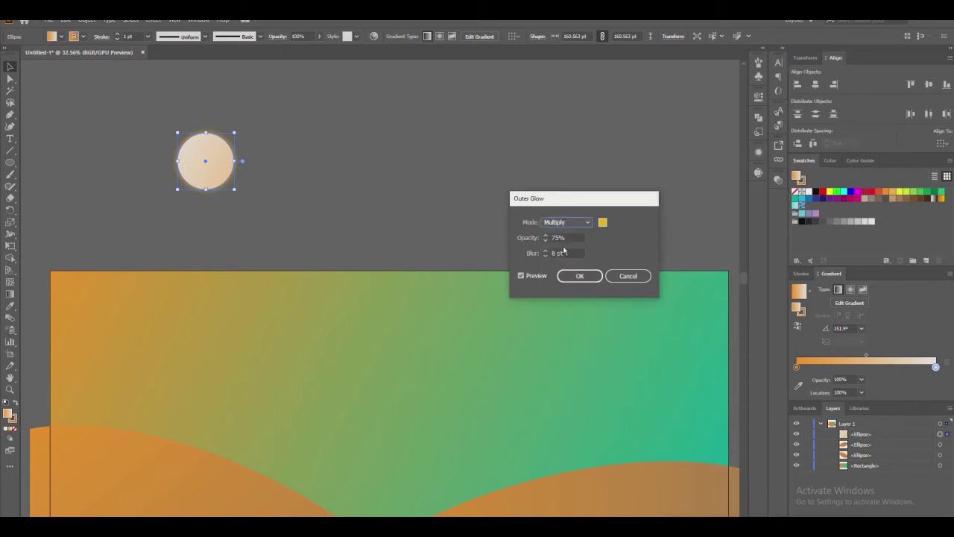
click(547, 251)
click(546, 252)
click(547, 251)
click(546, 252)
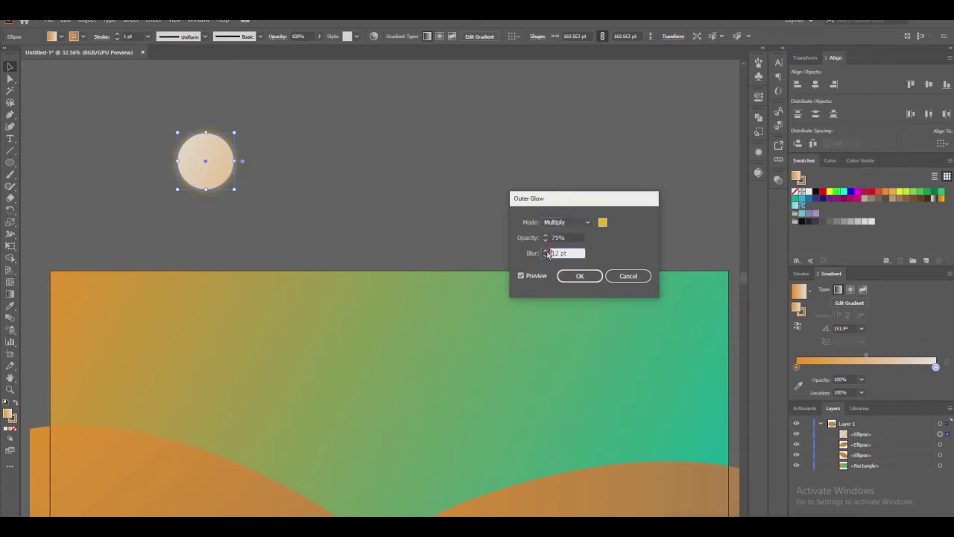
click(546, 252)
click(547, 251)
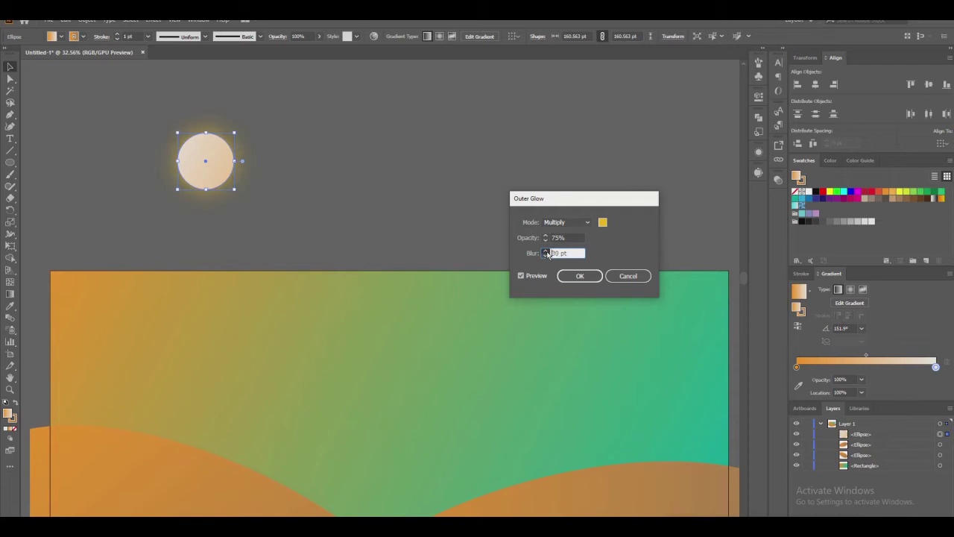
click(547, 251)
click(546, 252)
click(574, 277)
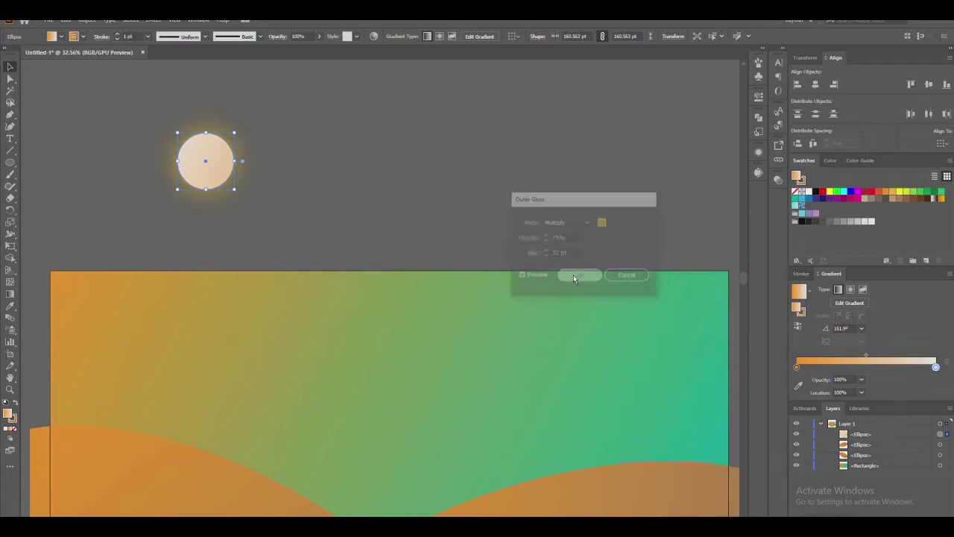
drag(209, 156, 115, 323)
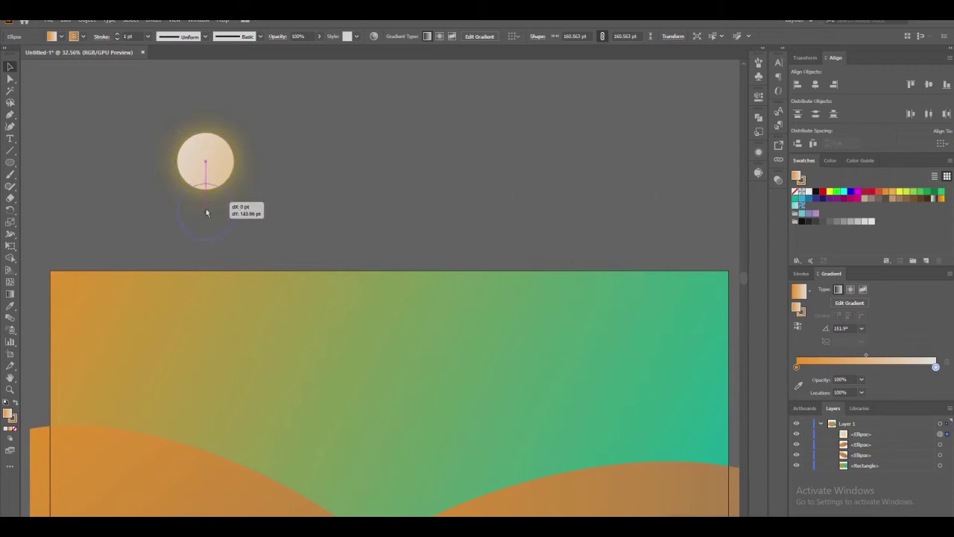
Draw two circles, about 135 pt and 146 pt, and overlap them above the artboard.
click(257, 246)
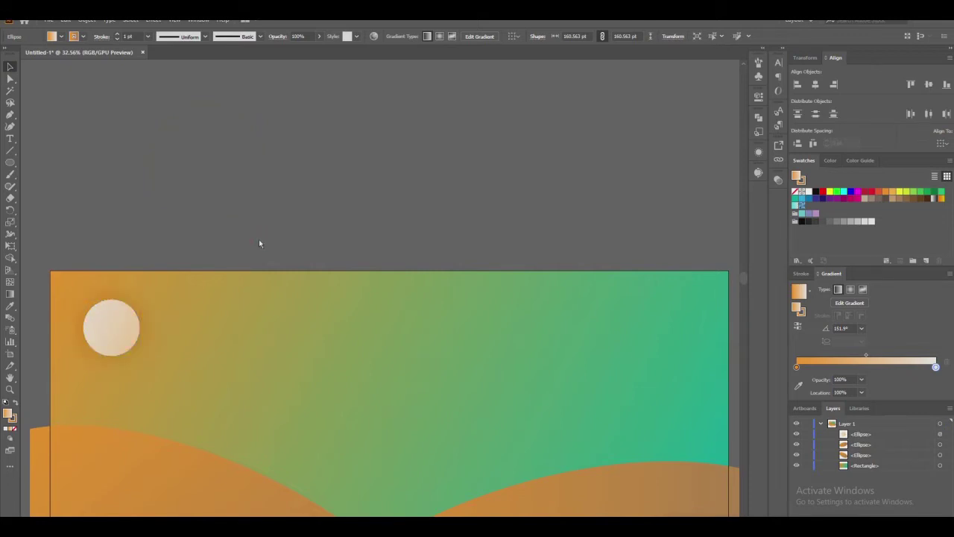
scroll(259, 244, down, 1)
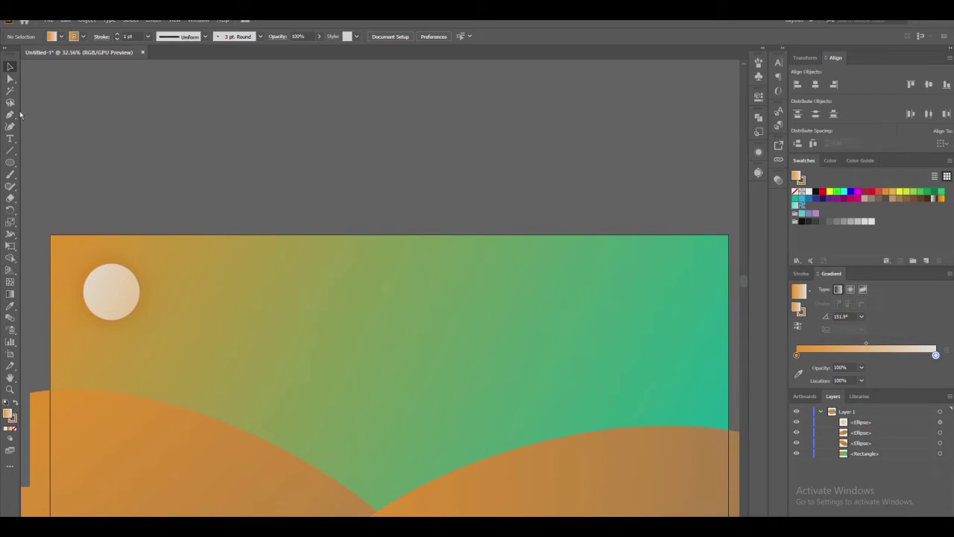
click(9, 161)
drag(251, 110, 296, 154)
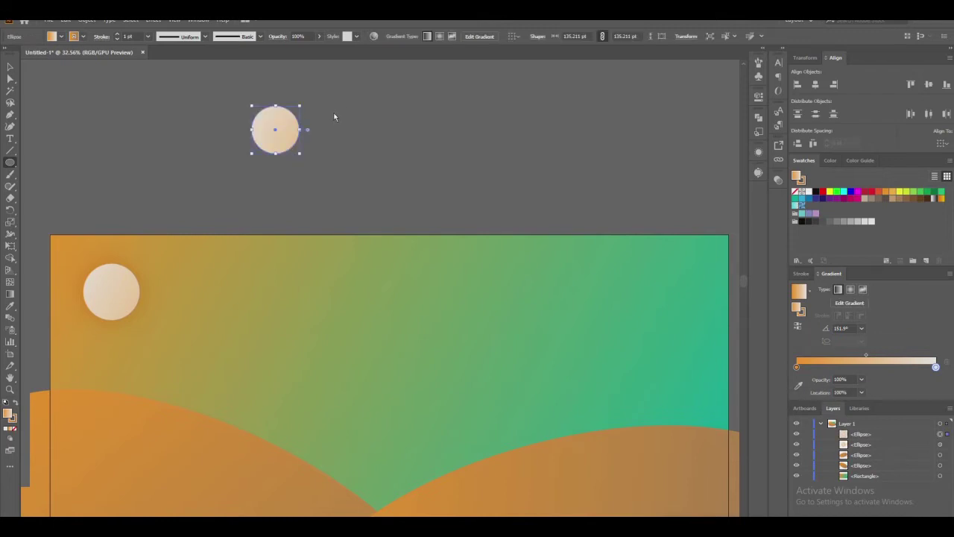
mouse_move(327, 109)
mouse_down()
mouse_move(276, 153)
mouse_move(299, 133)
mouse_up()
key(v)
click(415, 136)
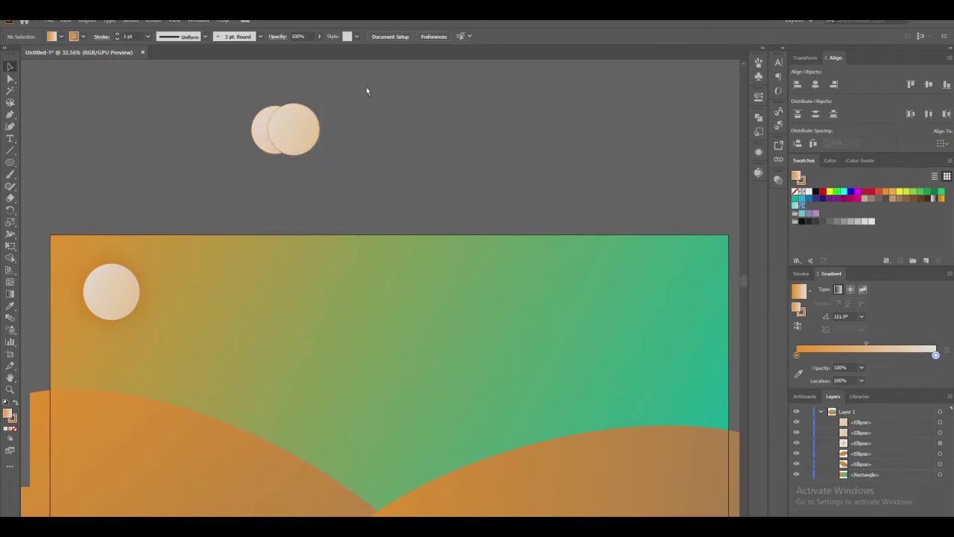
Subtract the front circle from the back one with Pathfinder Minus Front.
drag(243, 170, 269, 142)
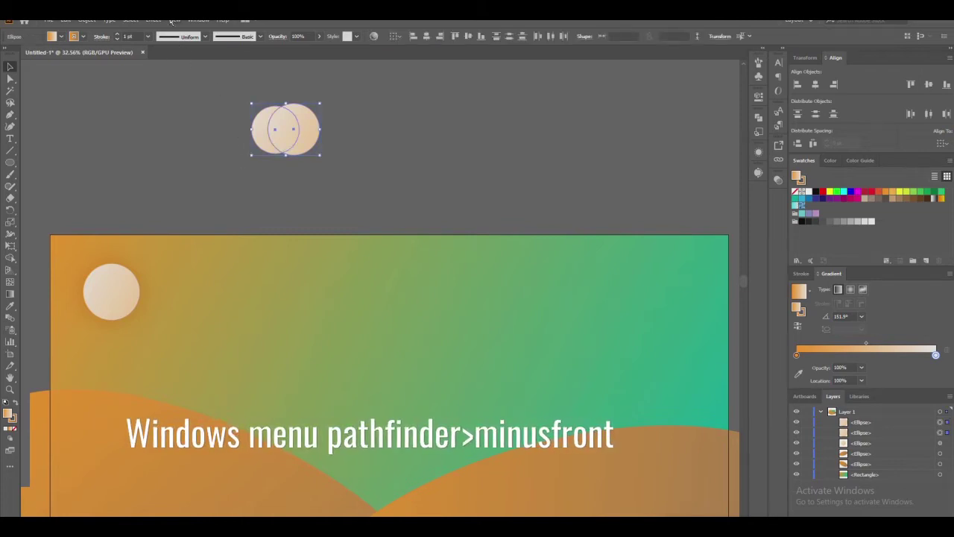
click(197, 19)
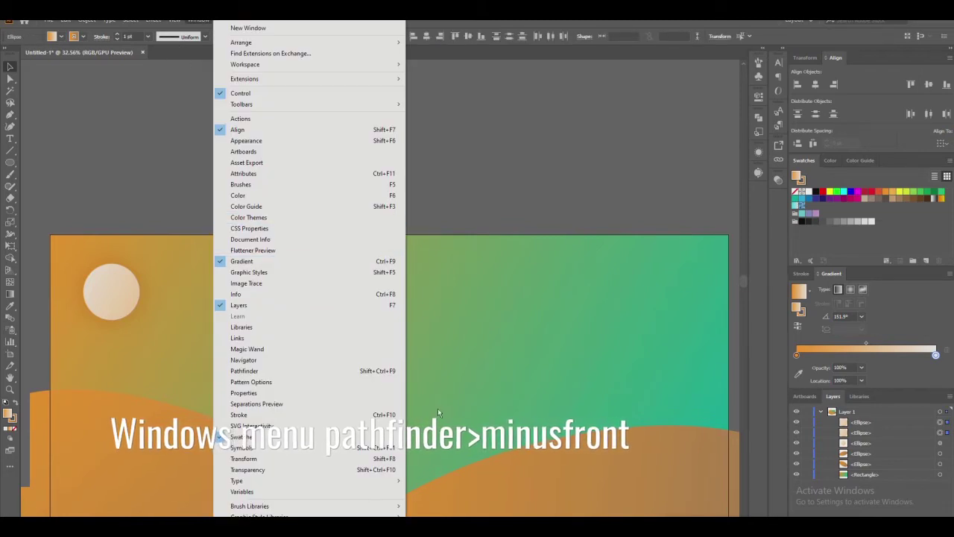
click(379, 370)
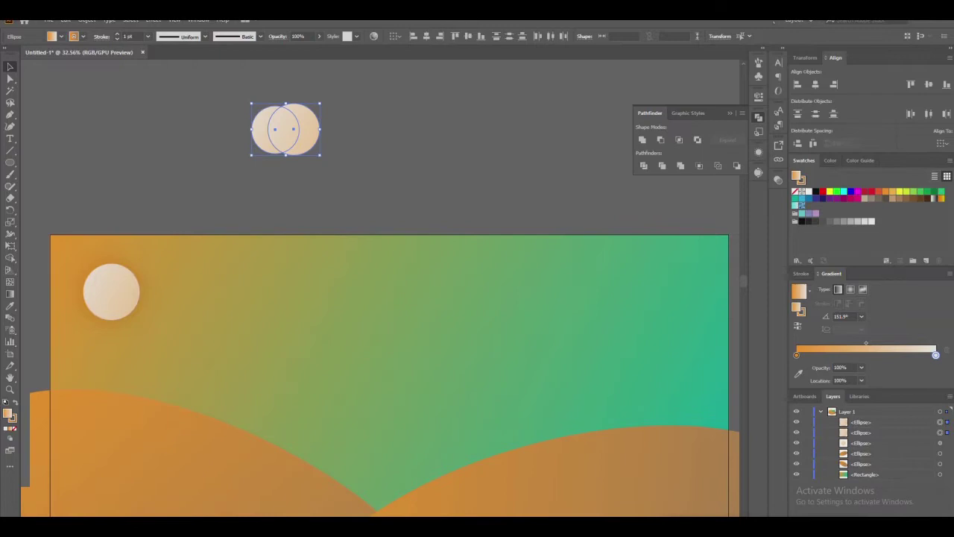
click(661, 141)
click(370, 148)
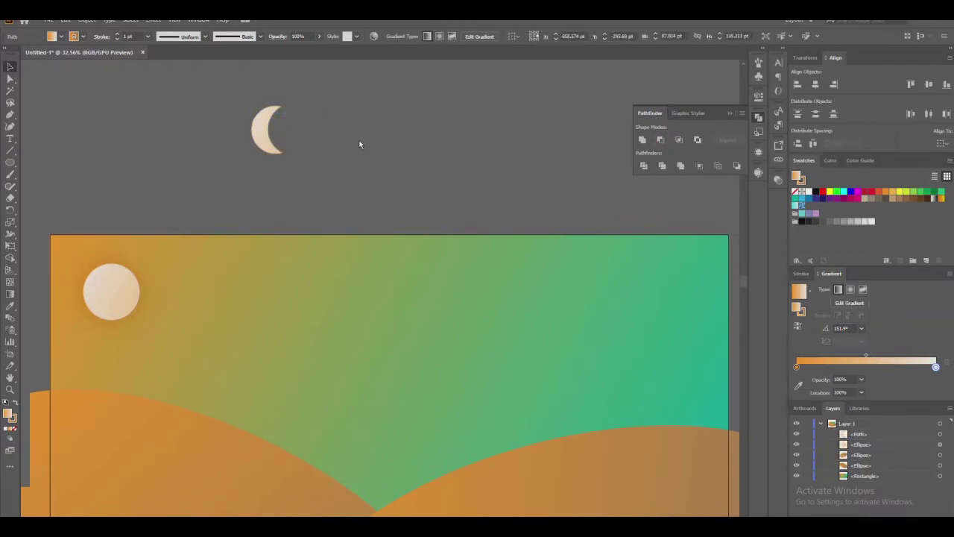
click(259, 136)
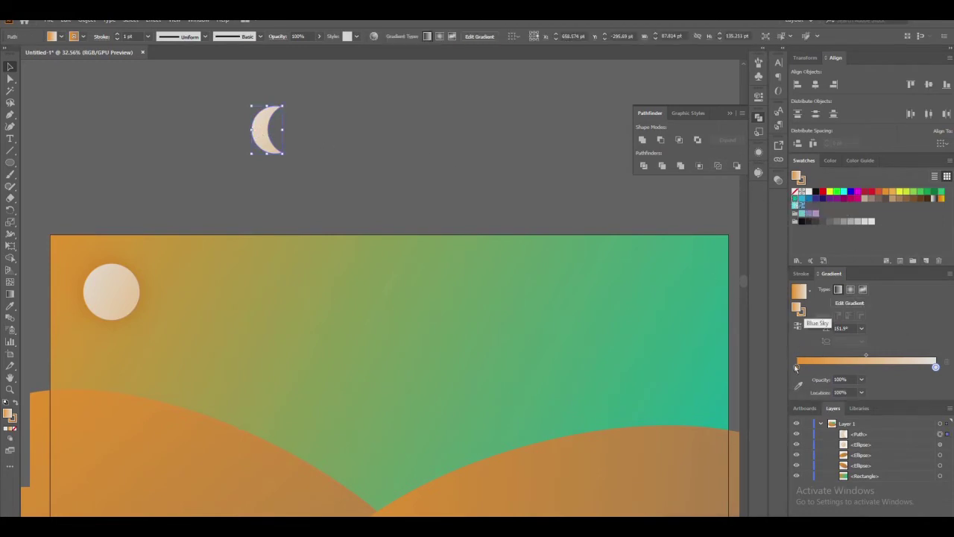
Give the crescent a teal-to-white gradient running diagonally from its upper-left tip.
drag(796, 366, 797, 367)
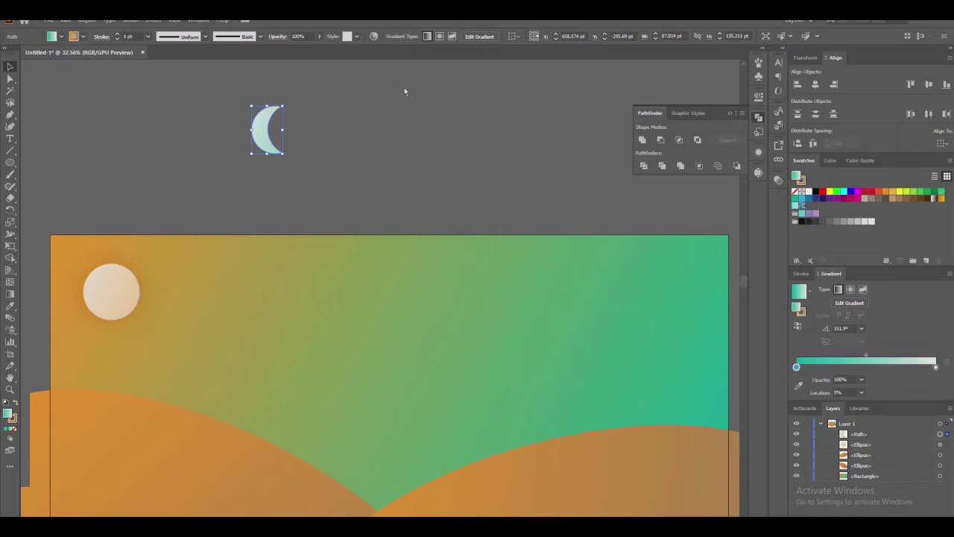
click(859, 295)
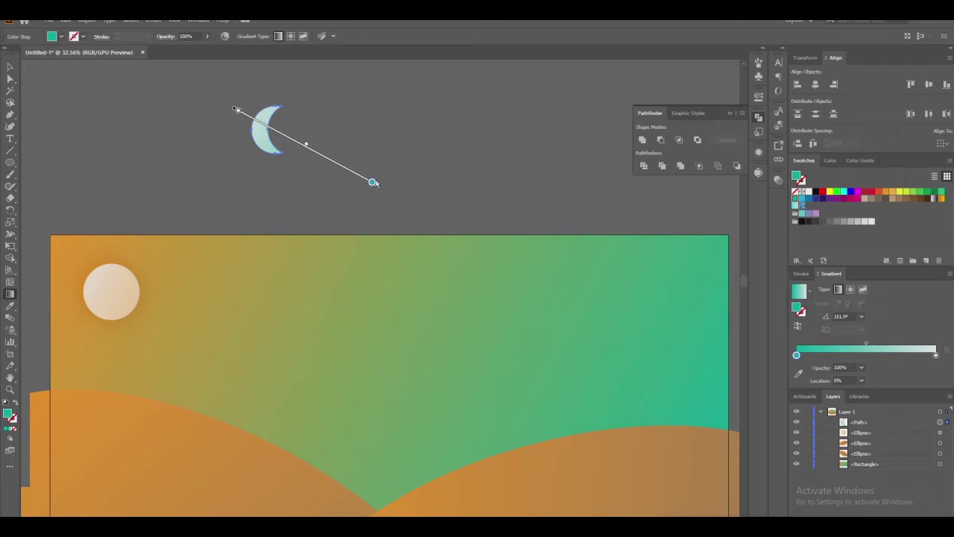
drag(341, 166, 346, 180)
key(v)
click(518, 198)
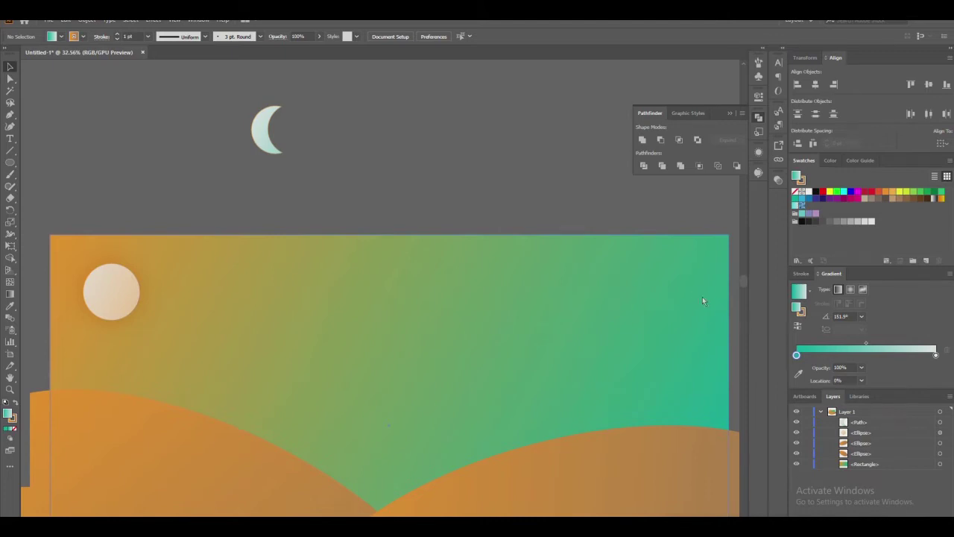
click(796, 199)
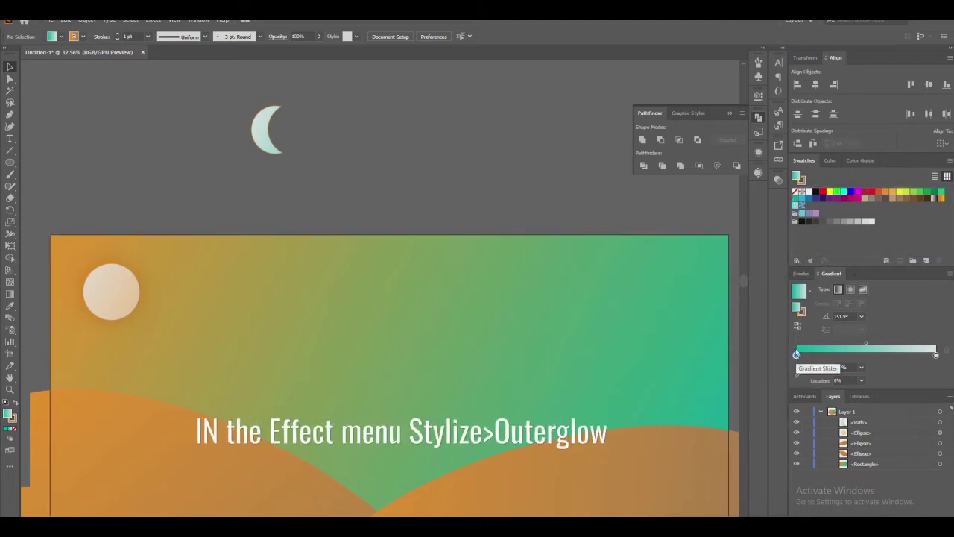
Apply a white Outer Glow to the crescent moon via Effect > Stylize.
click(265, 131)
click(152, 20)
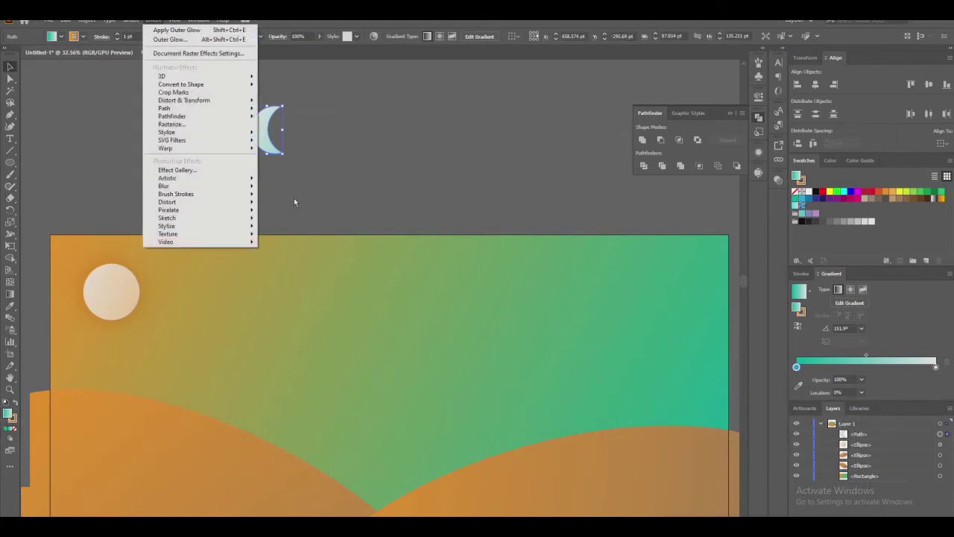
mouse_move(166, 132)
click(298, 167)
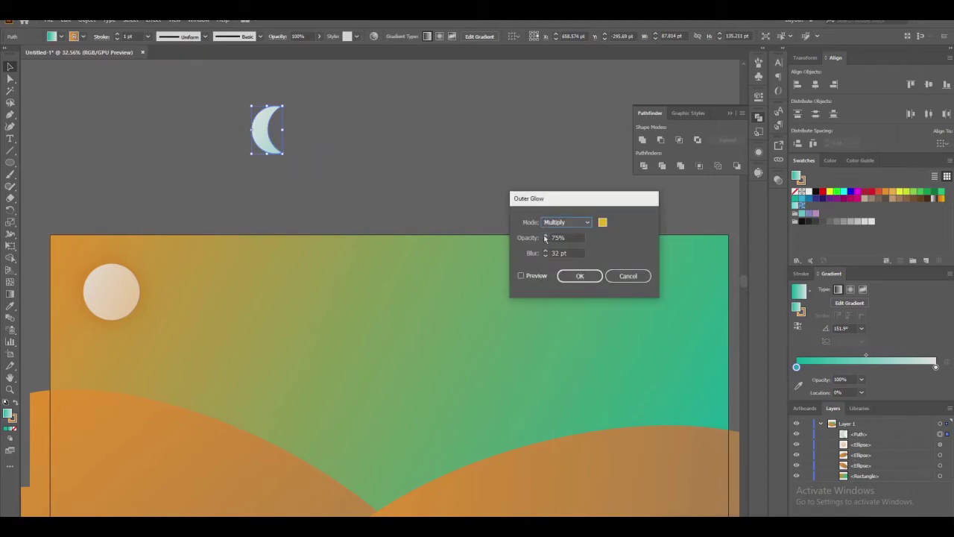
click(521, 276)
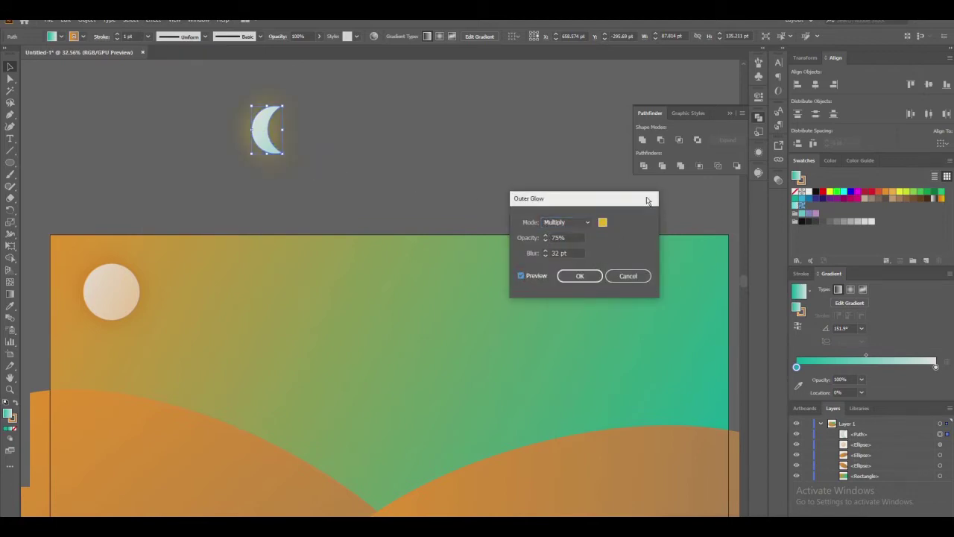
click(601, 223)
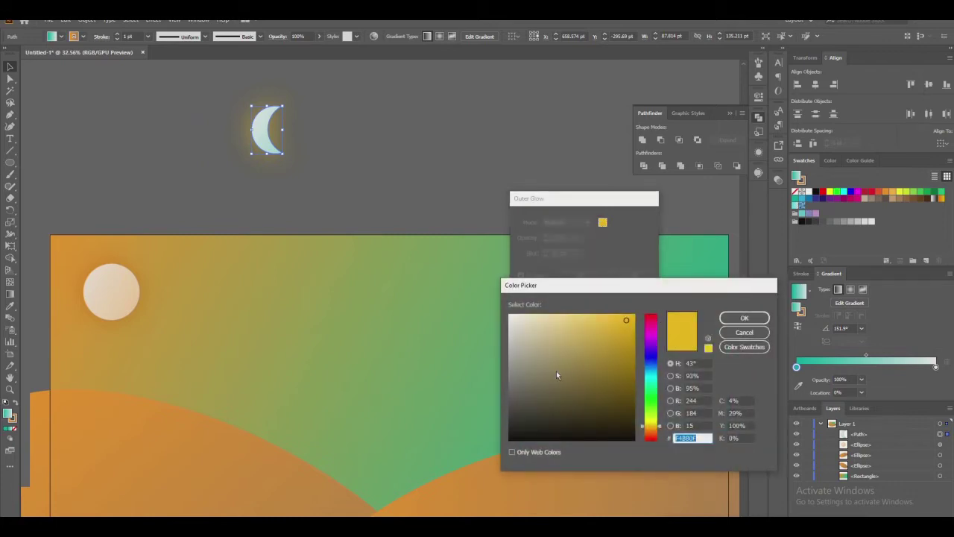
click(509, 316)
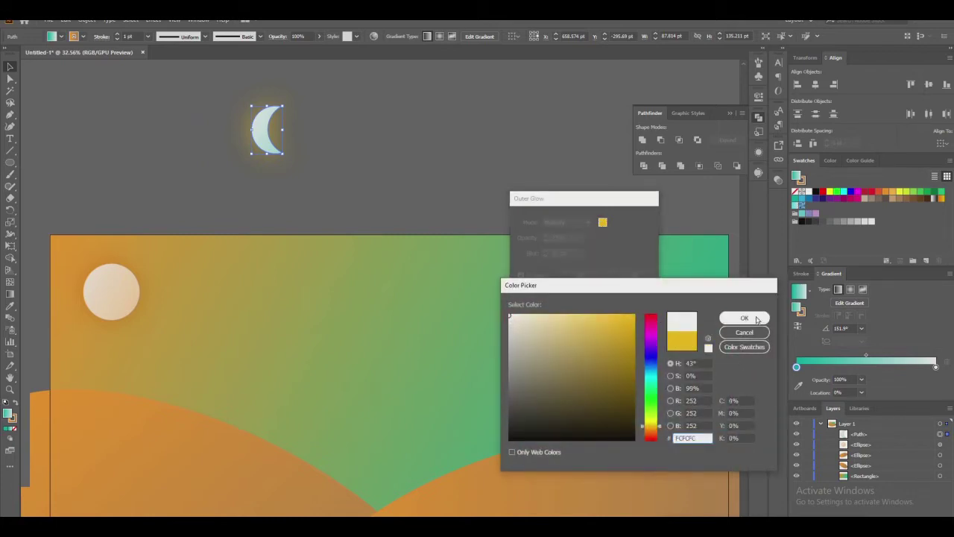
click(744, 318)
click(581, 276)
Reselect the moon and switch to editing its stroke.
click(362, 134)
click(261, 118)
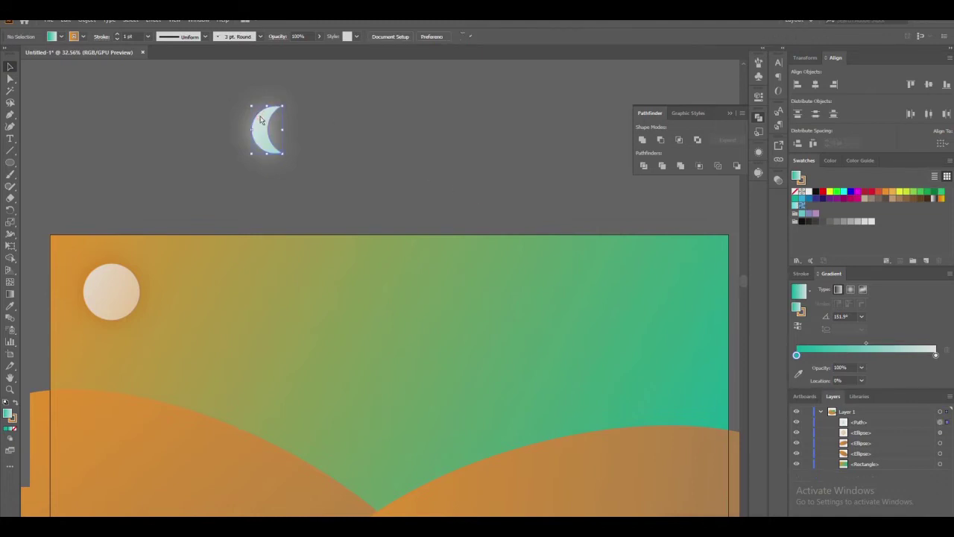
click(13, 421)
Remove the moon and sun outlines, then place the tilted moon upper-right.
click(12, 428)
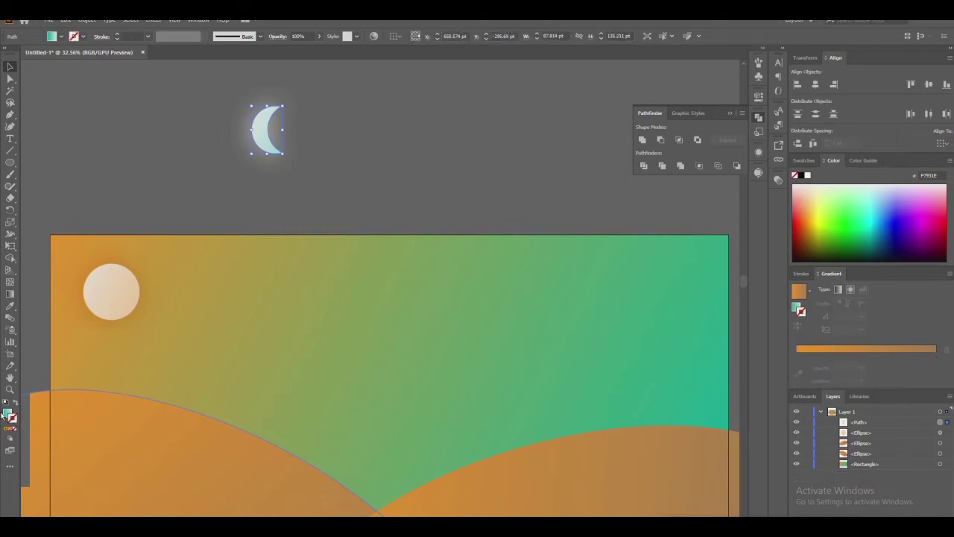
click(101, 304)
click(13, 419)
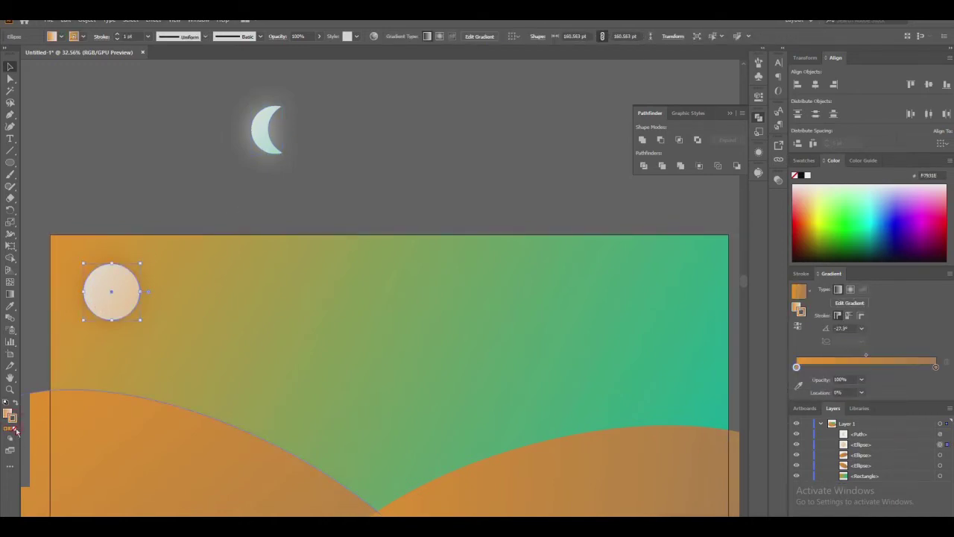
click(15, 429)
click(380, 183)
drag(258, 126, 607, 296)
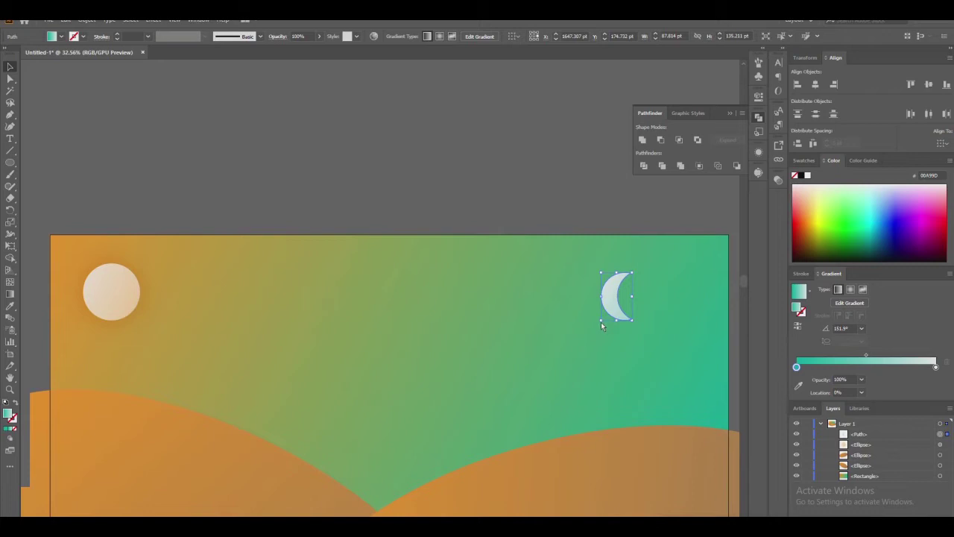
drag(599, 322, 658, 281)
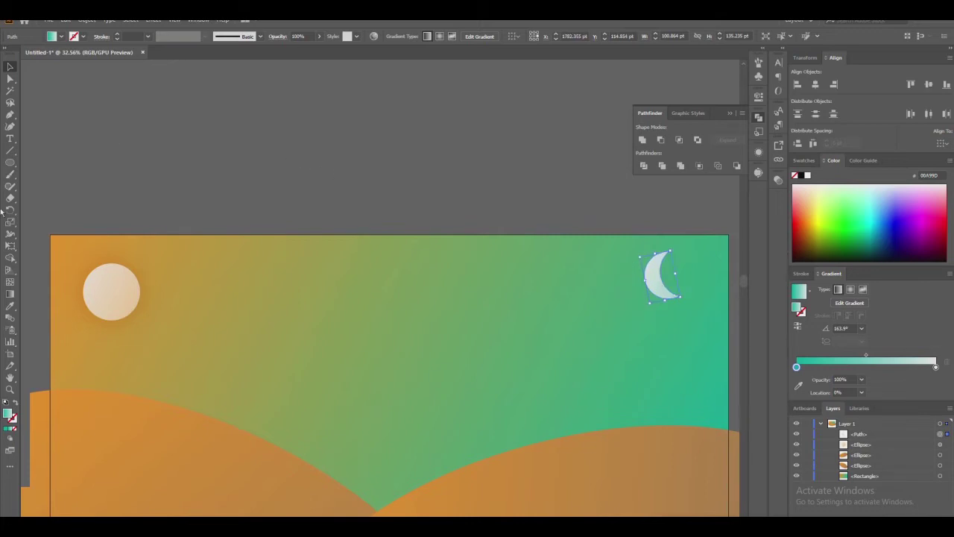
Draw a tiny 19.7 pt circle above the artboard for a star.
click(10, 163)
drag(275, 131, 282, 140)
key(ctrl+space)
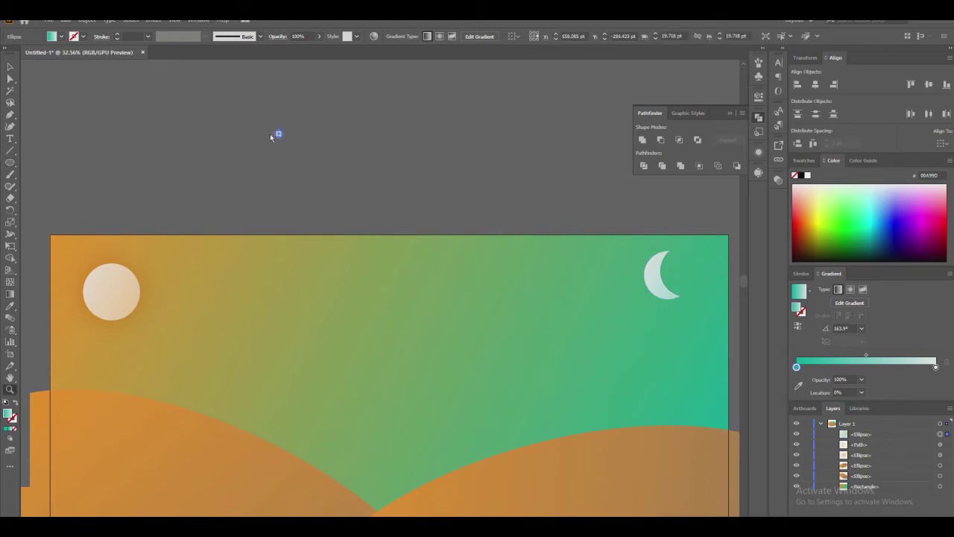
Shrink the small star circle to about 8 pt and give it a plain white fill.
click(270, 133)
click(428, 302)
click(308, 275)
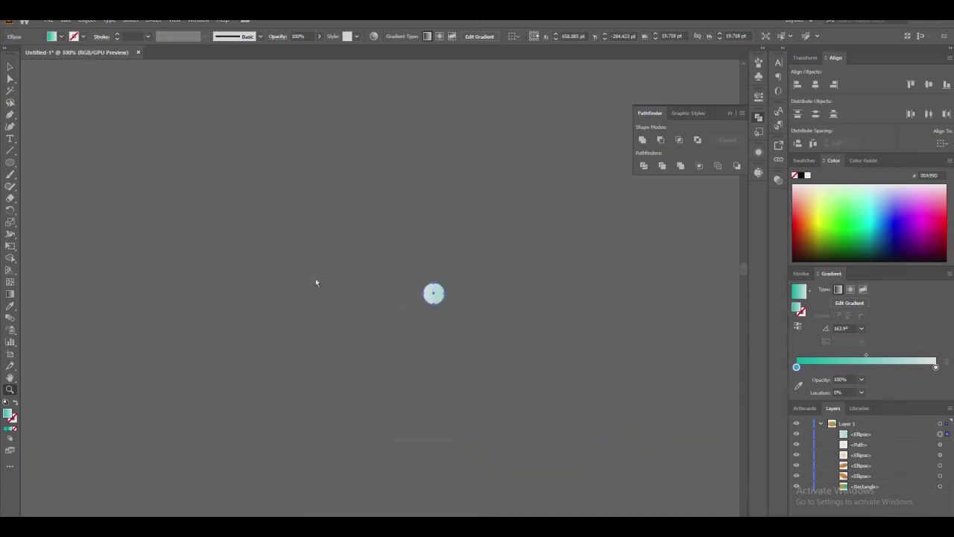
click(443, 298)
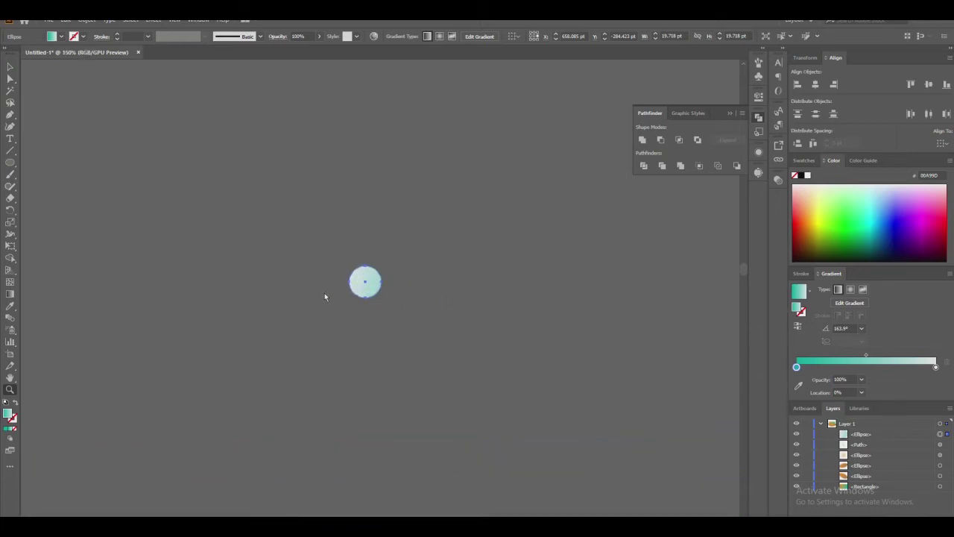
click(374, 295)
key(v)
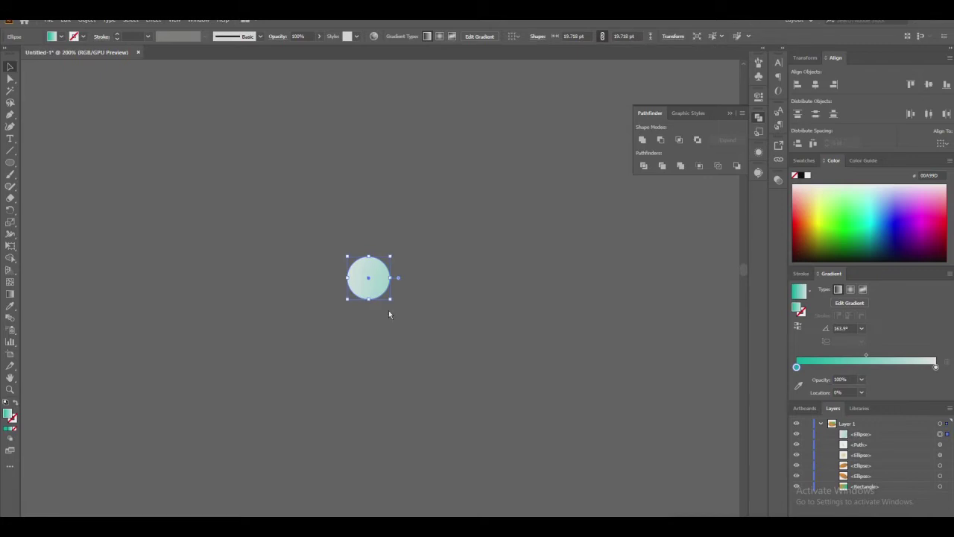
drag(391, 303, 371, 280)
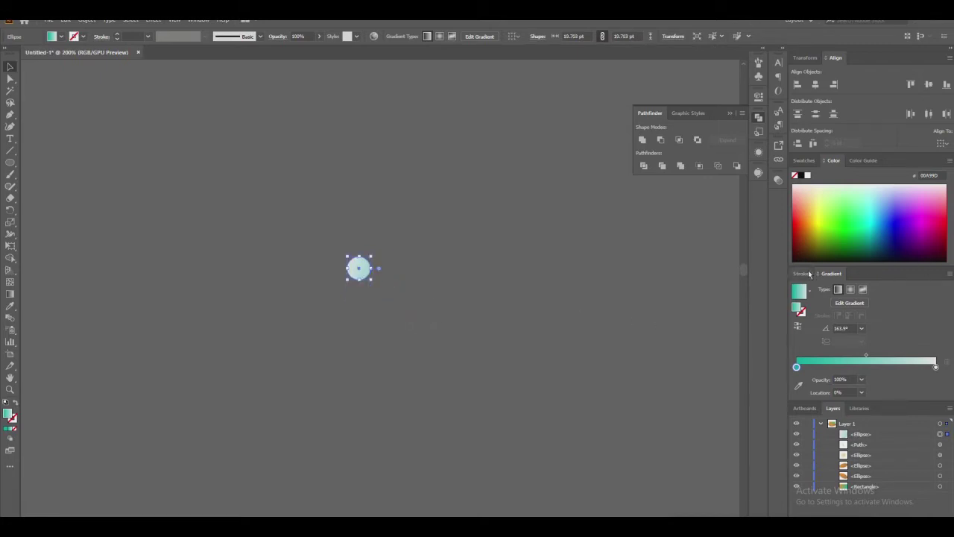
click(808, 176)
drag(371, 280, 365, 278)
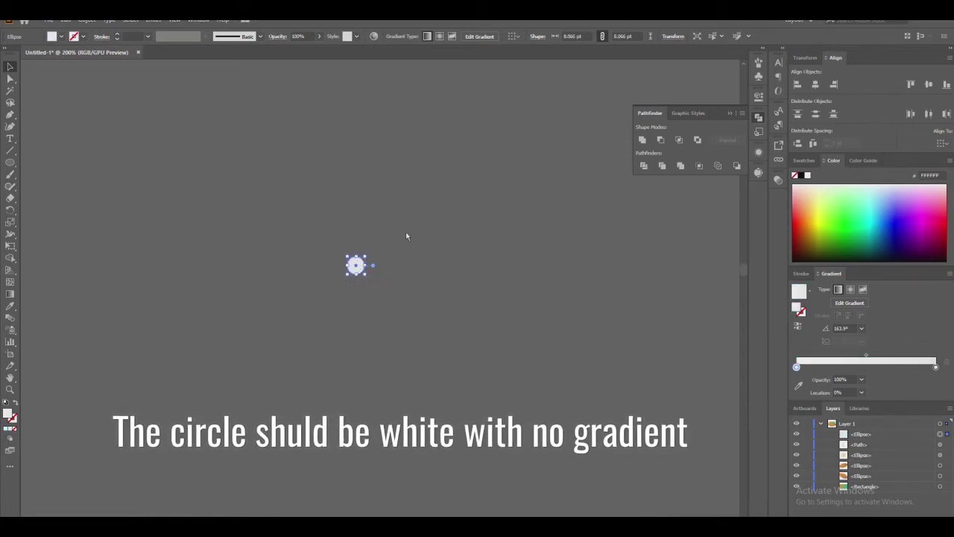
Save the white circle as a new scatter brush, Scatter Brush 1.
click(440, 288)
click(466, 346)
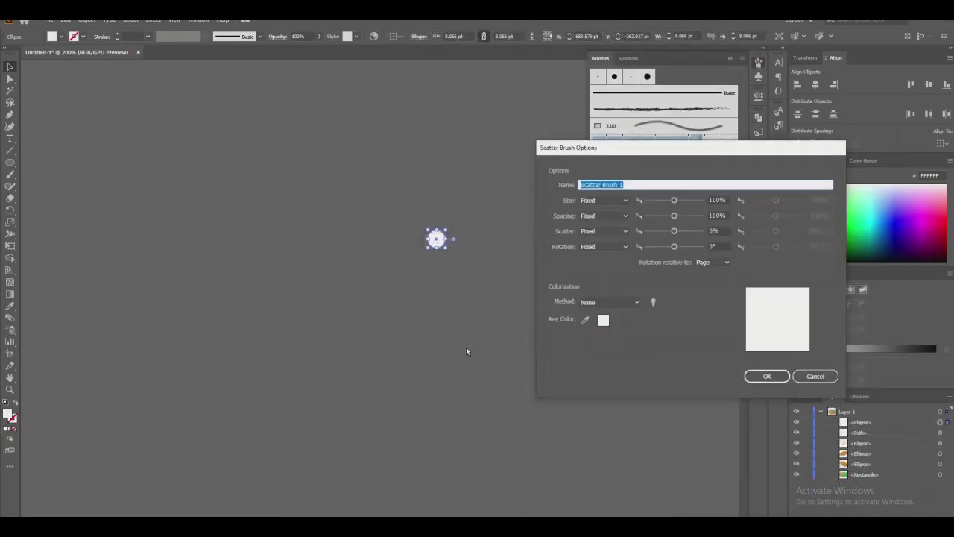
click(764, 379)
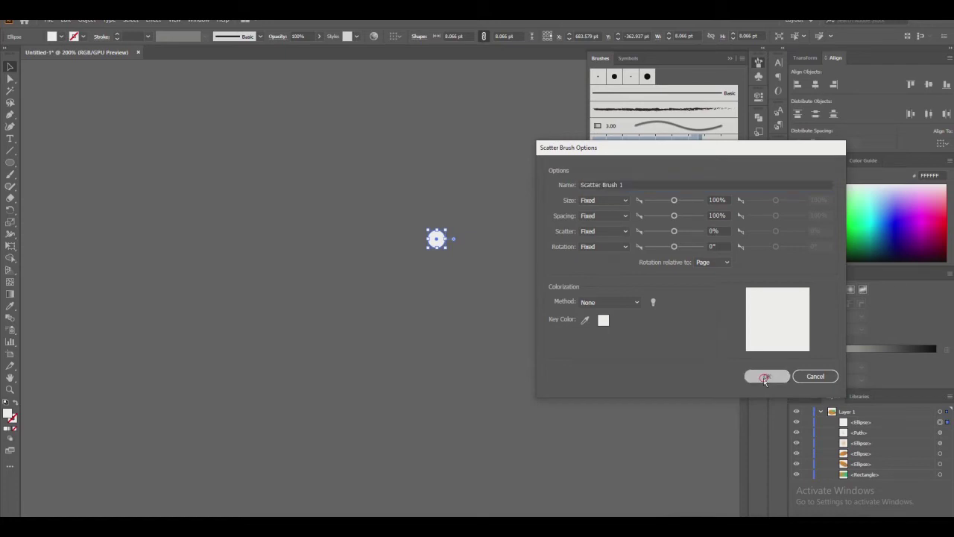
drag(504, 378, 302, 367)
Paint a scribble across the teal sky with the Paintbrush using Scatter Brush 1.
scroll(302, 363, down, 5)
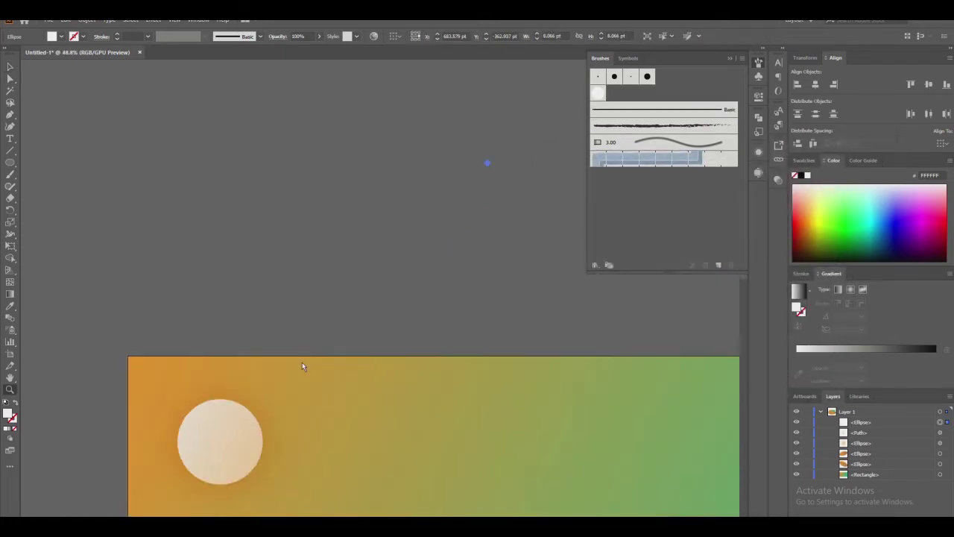
key(space)
drag(606, 373, 325, 298)
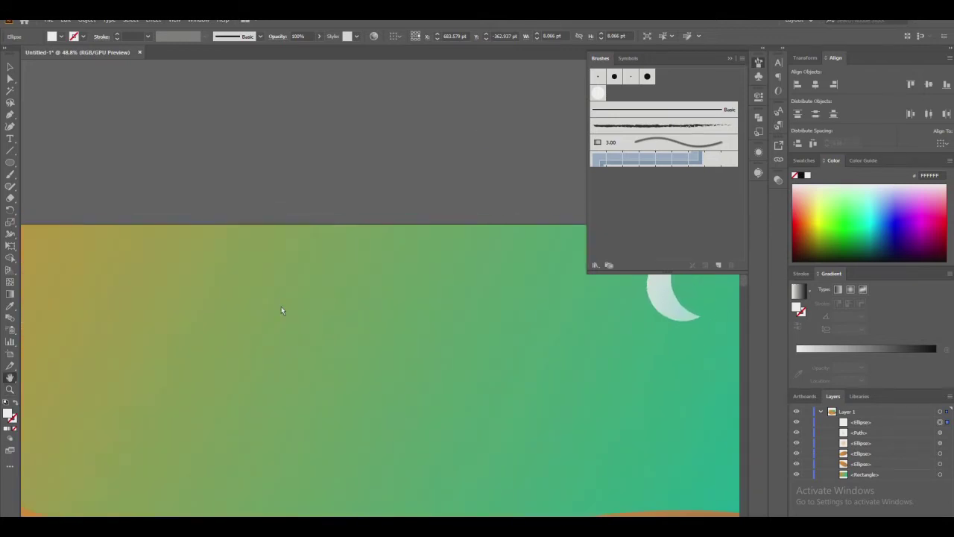
key(z)
drag(493, 331, 435, 335)
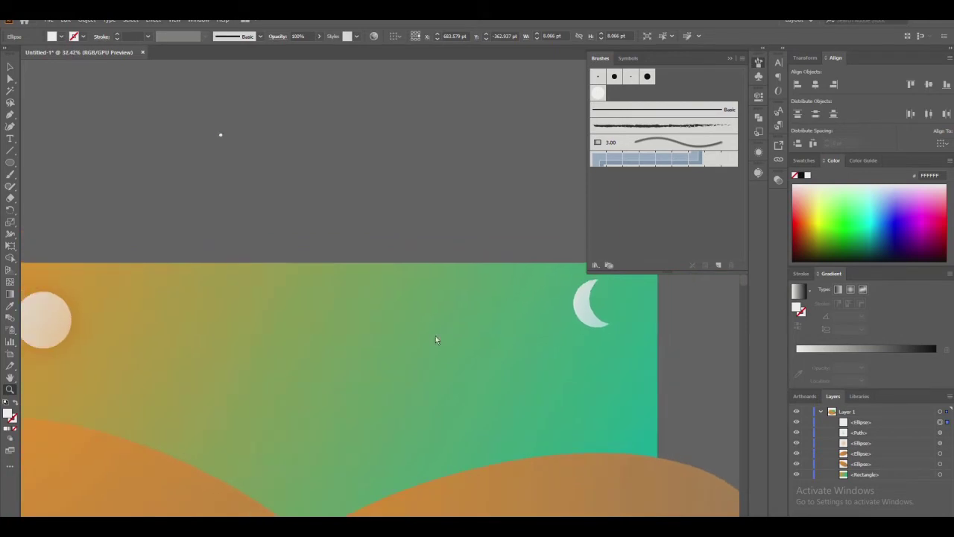
click(11, 174)
mouse_move(476, 300)
mouse_down()
mouse_move(618, 402)
mouse_move(566, 411)
mouse_up()
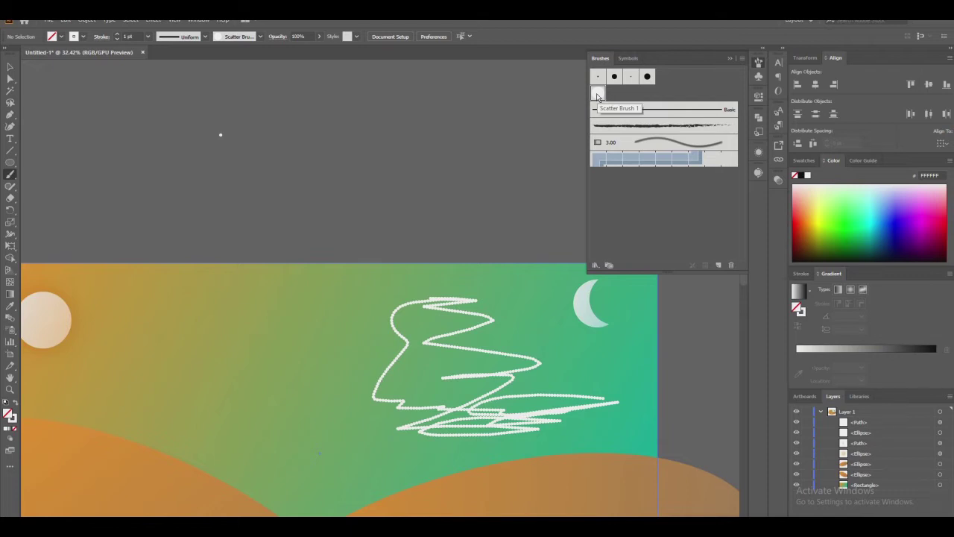
In Scatter Brush 1 options, set Size, Spacing and Scatter to Random, with size 35–52%.
double_click(597, 95)
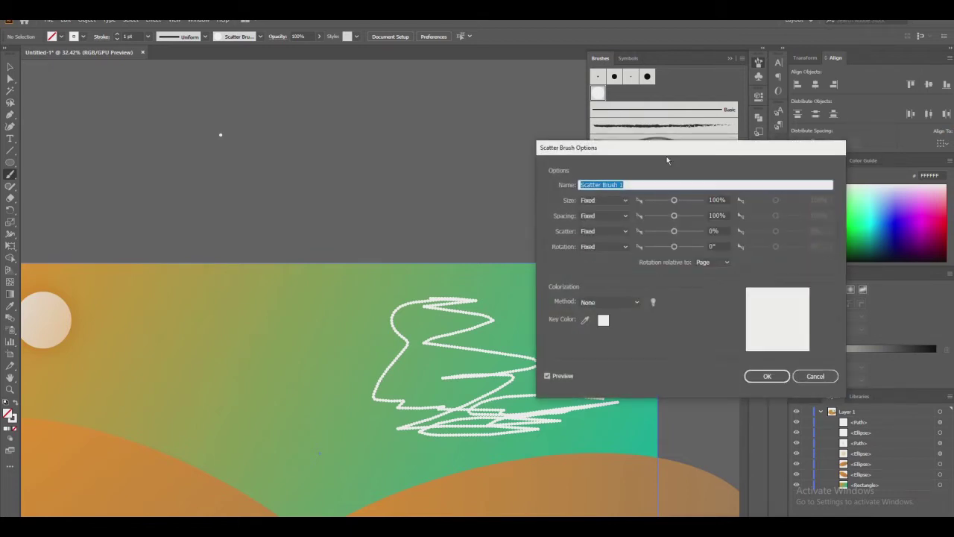
click(623, 201)
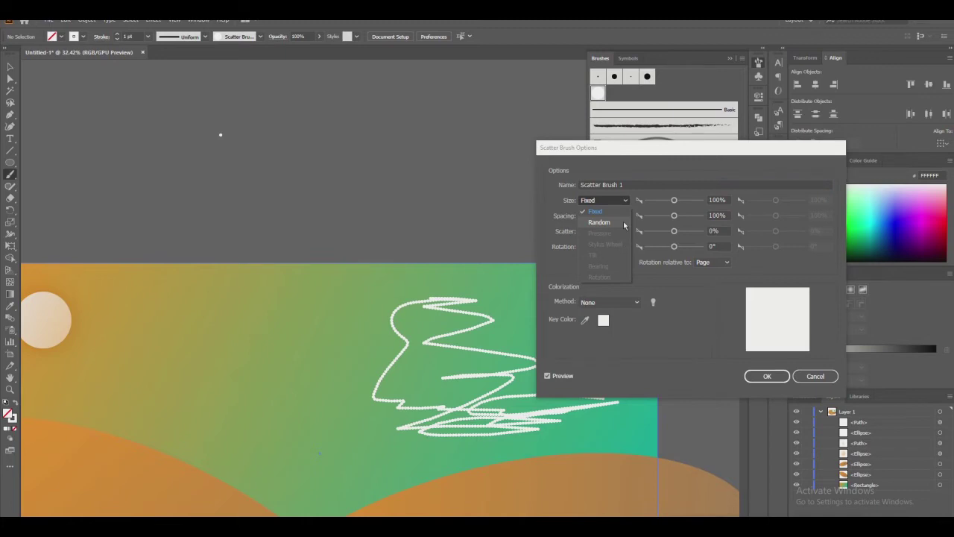
click(624, 223)
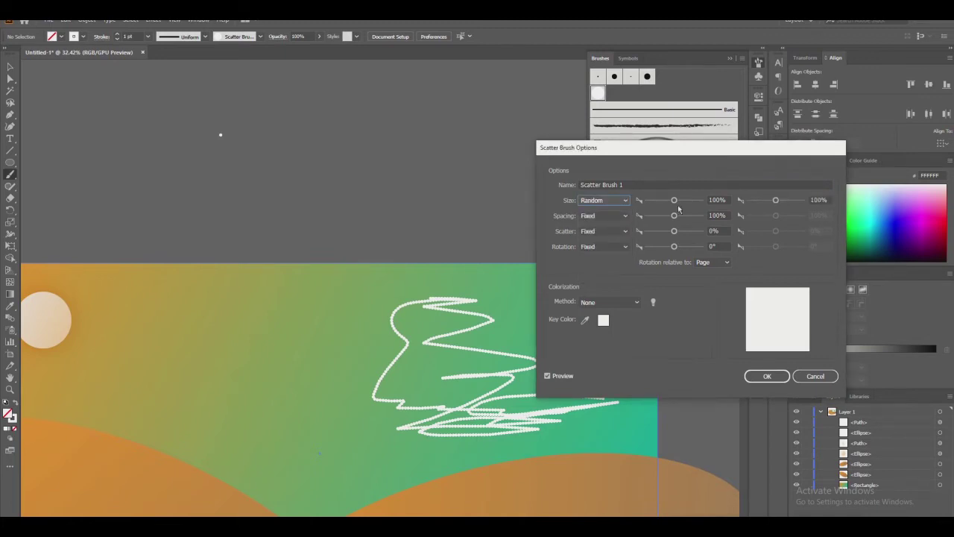
drag(673, 201, 661, 203)
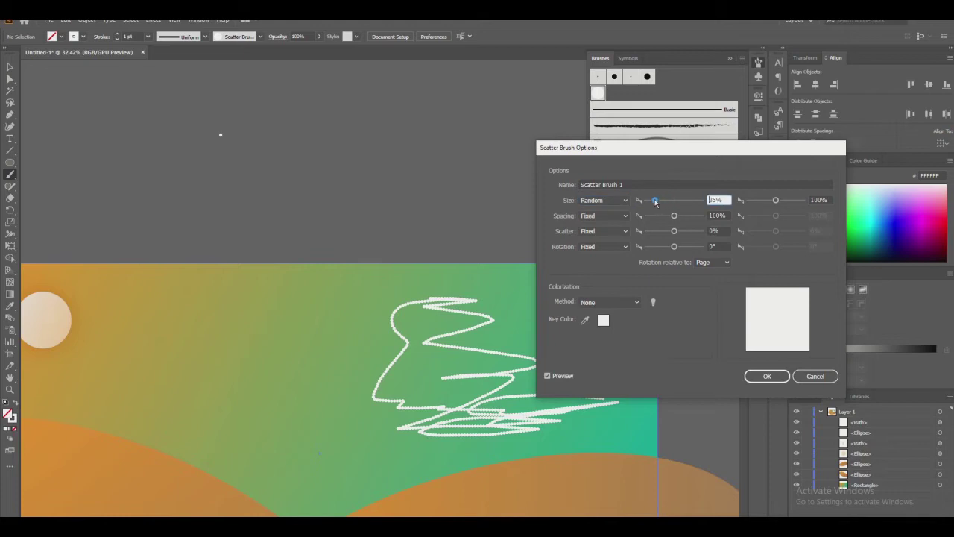
drag(777, 200, 761, 200)
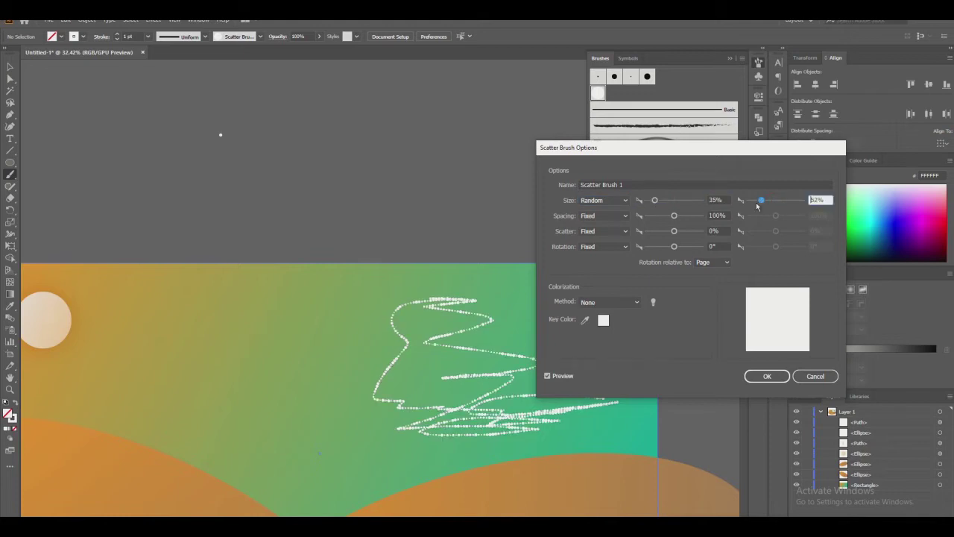
click(625, 215)
click(600, 237)
click(624, 231)
click(601, 253)
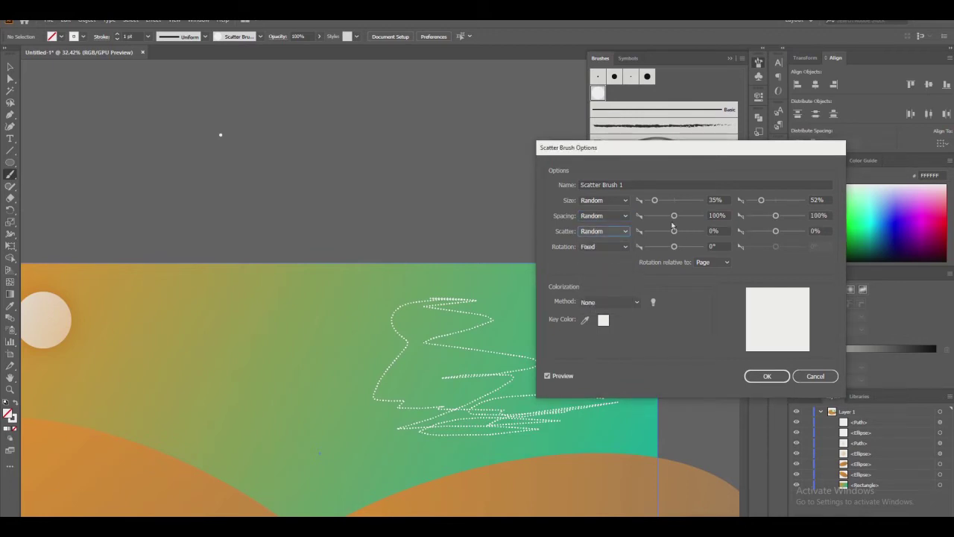
Set spacing 22–850%, minimum scatter -556%, rotation -123° and maximum size 17%.
drag(674, 216, 652, 216)
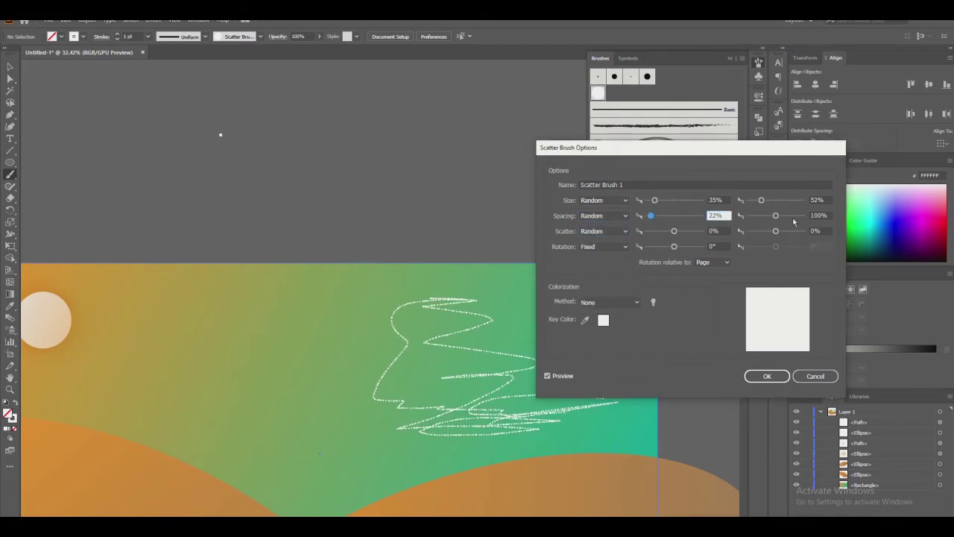
drag(776, 215, 798, 221)
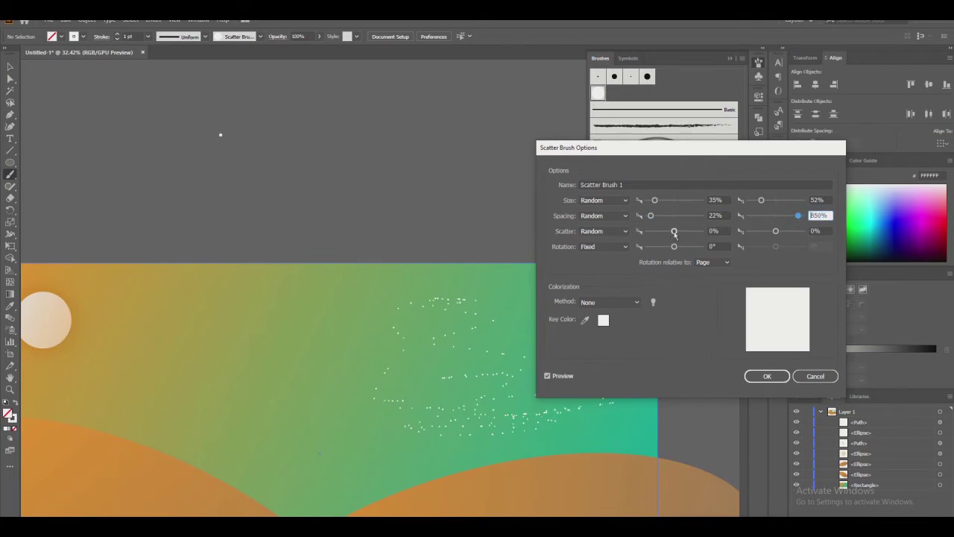
drag(674, 232, 660, 232)
mouse_move(779, 237)
mouse_down()
mouse_move(792, 234)
mouse_move(760, 235)
mouse_move(776, 234)
mouse_up()
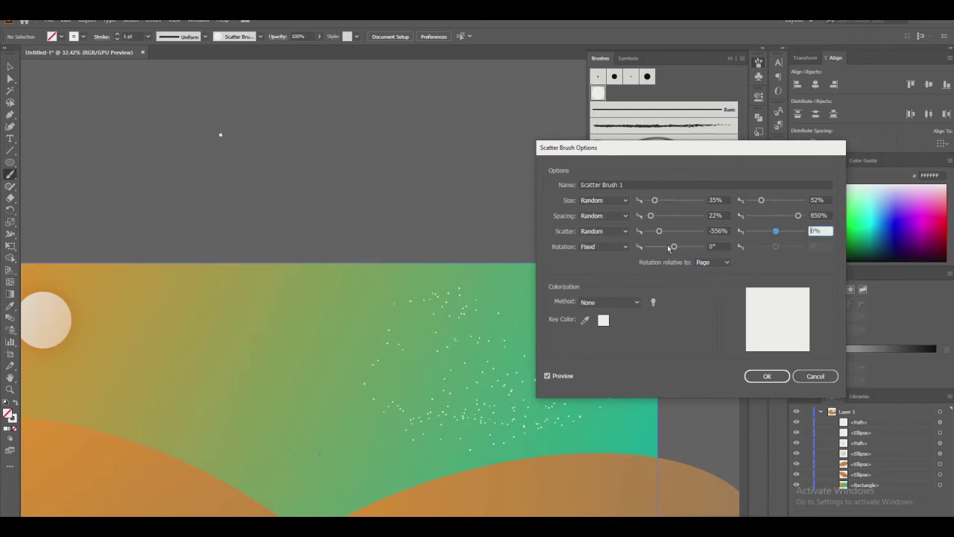
drag(673, 248, 657, 251)
drag(762, 201, 750, 203)
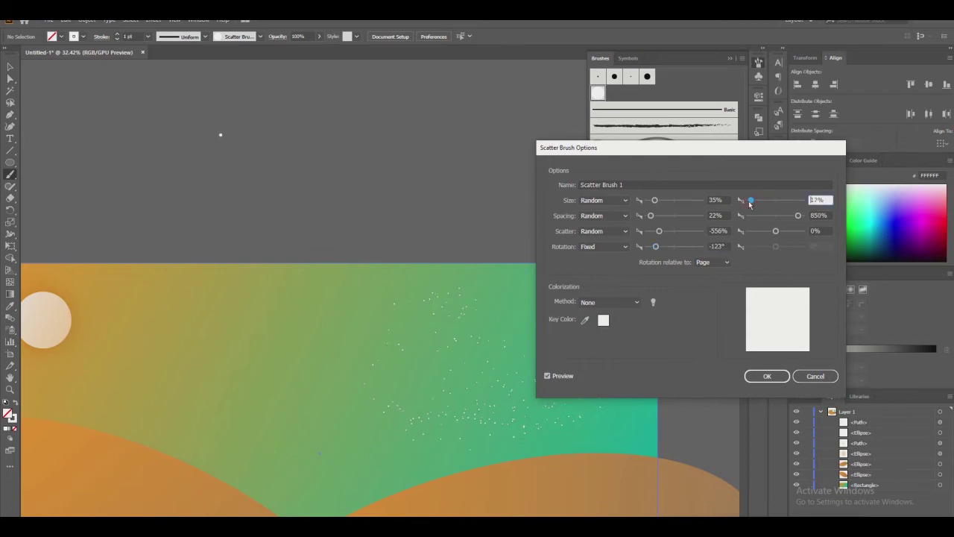
Confirm the brush options and apply them to the existing star stroke.
click(767, 376)
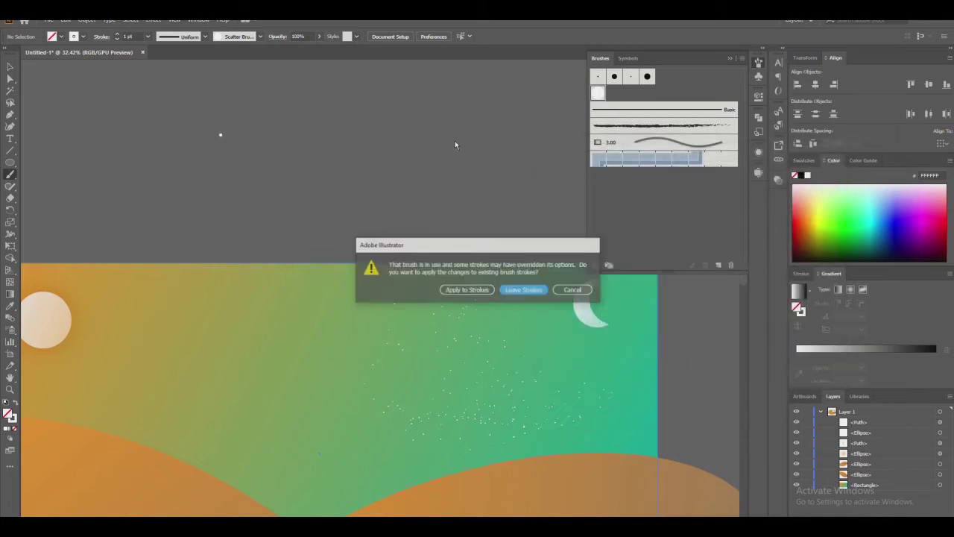
click(470, 290)
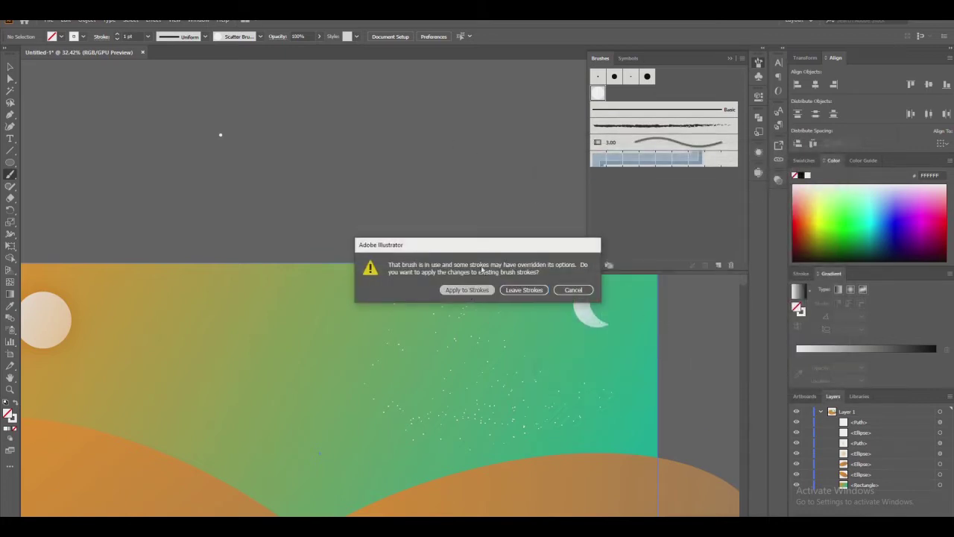
scroll(489, 219, down, 2)
scroll(493, 221, up, 3)
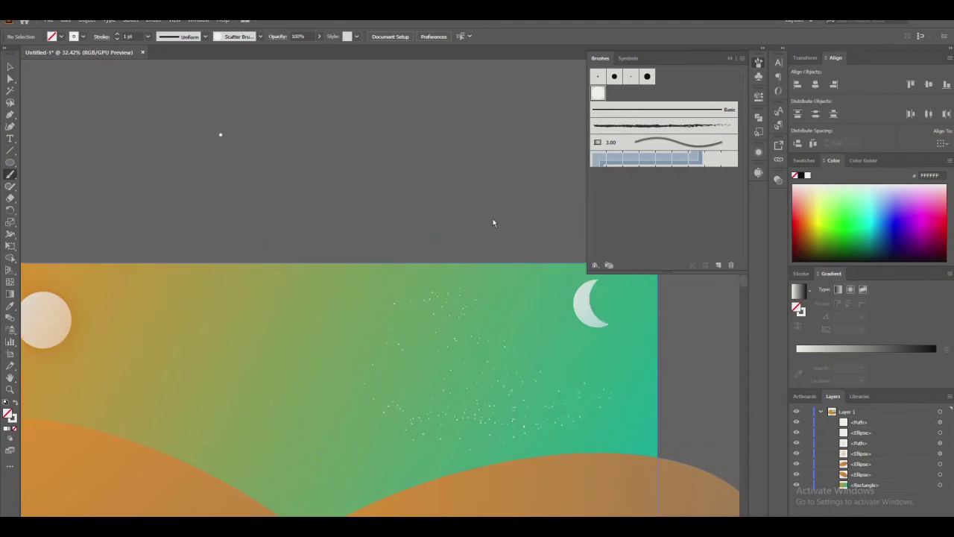
Select both dune ellipses, try a Pathfinder Minus Front, then undo it.
key(z)
drag(543, 249, 437, 248)
scroll(438, 248, down, 1)
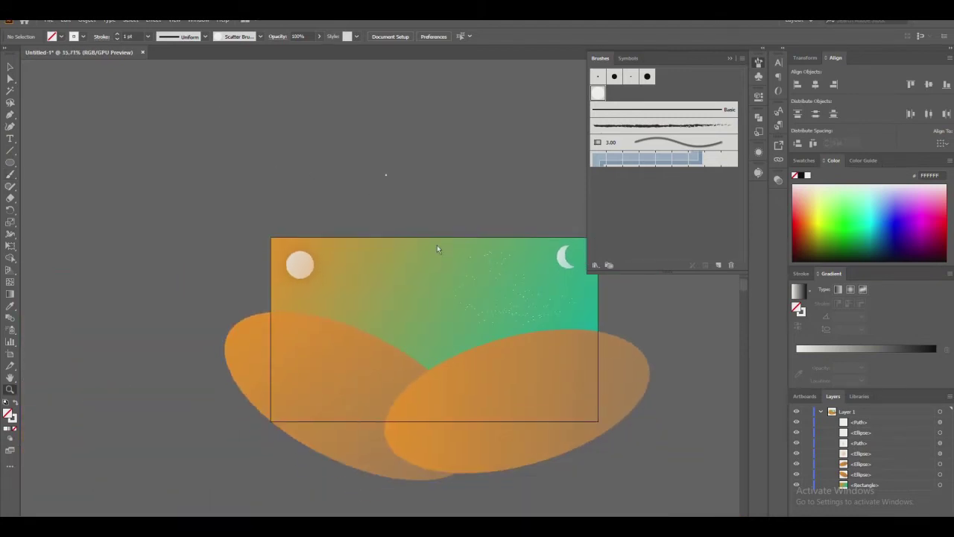
key(v)
click(567, 350)
shift+click(391, 362)
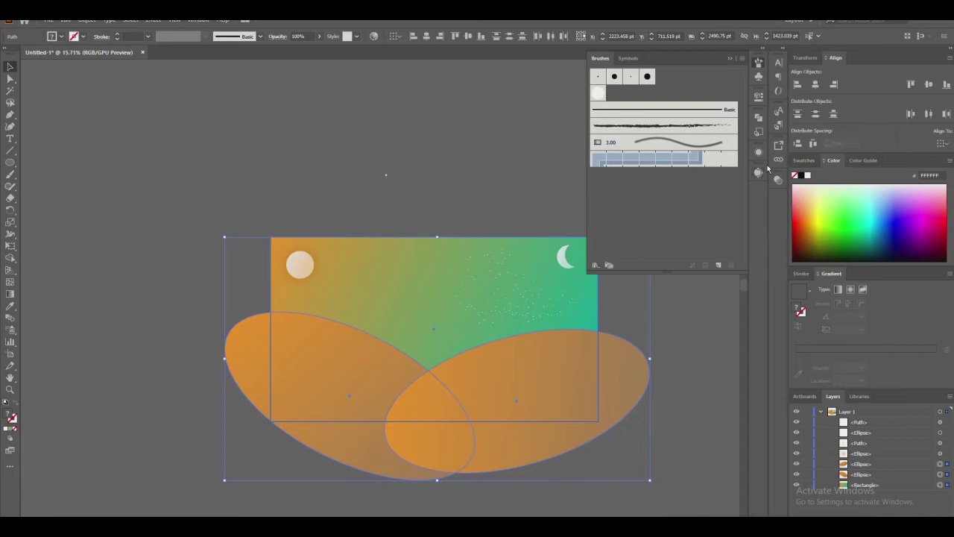
click(758, 117)
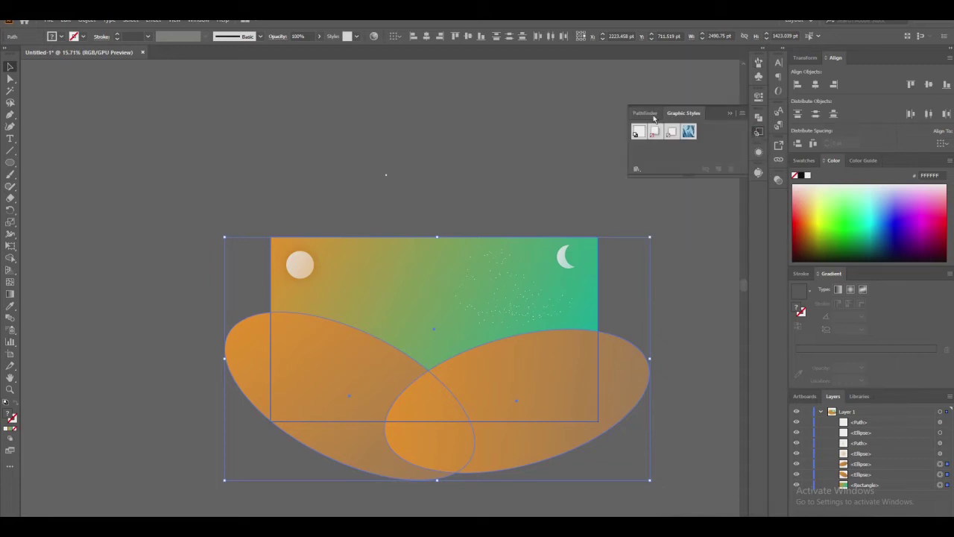
click(659, 141)
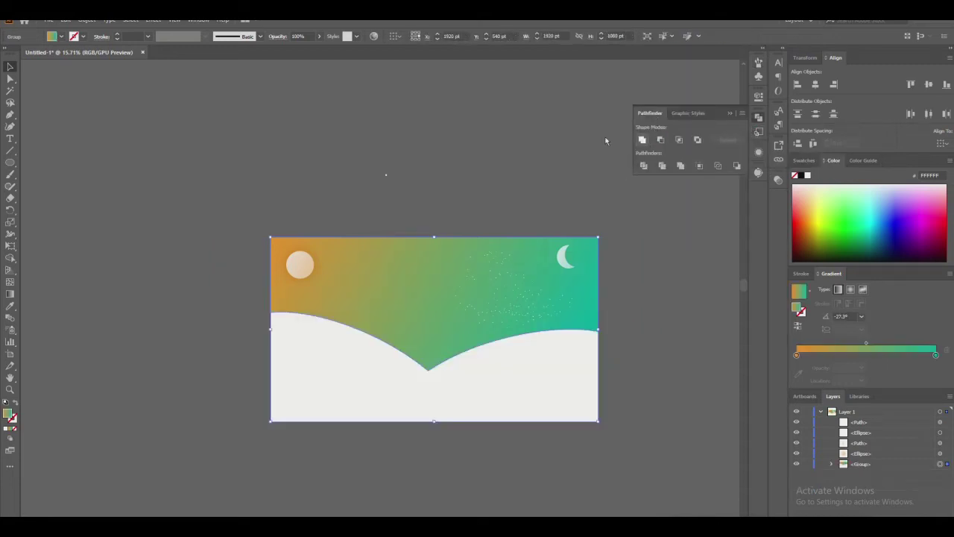
key(ctrl+z)
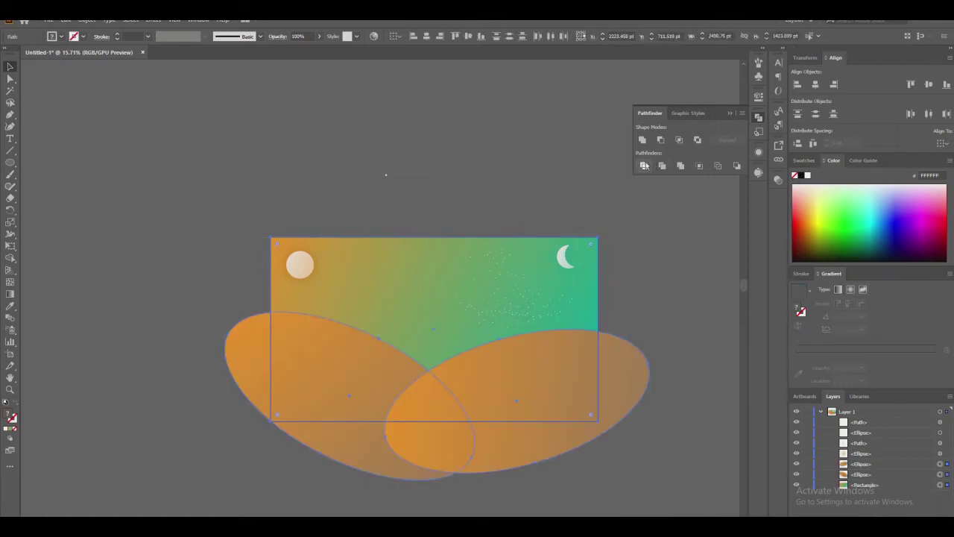
click(649, 230)
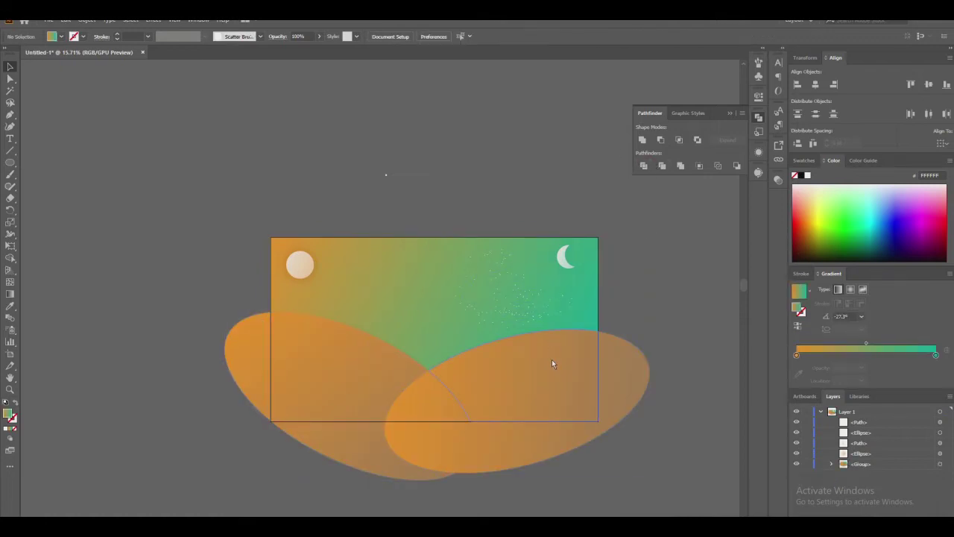
Ungroup the divided dune group into separate pieces.
right_click(551, 364)
click(545, 358)
right_click(546, 358)
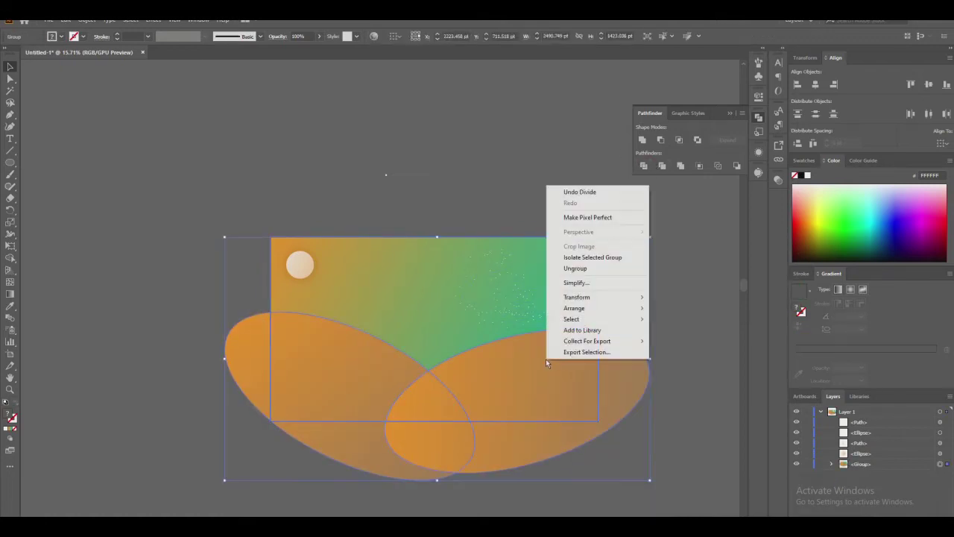
click(604, 269)
scroll(671, 334, up, 5)
scroll(611, 407, down, 2)
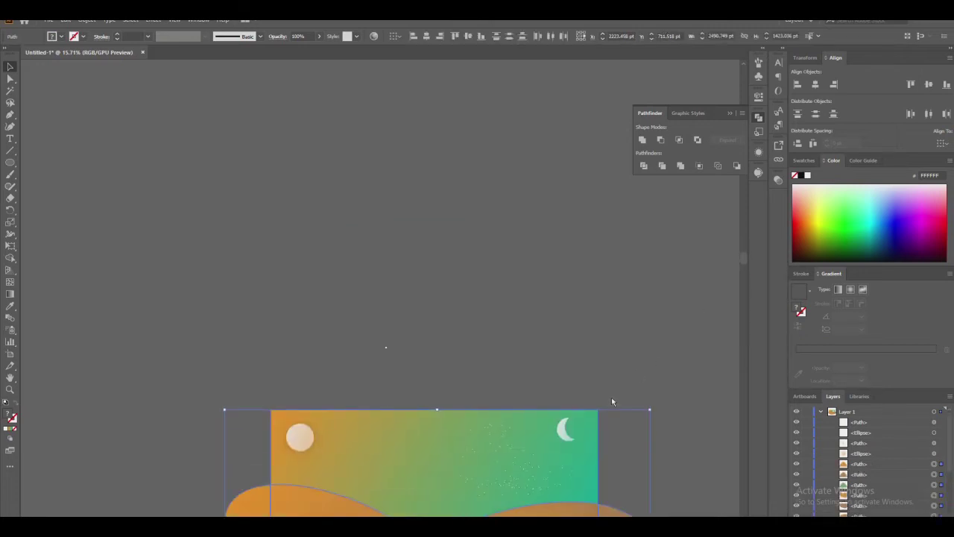
scroll(708, 403, down, 1)
click(694, 404)
scroll(671, 402, down, 3)
scroll(652, 397, down, 1)
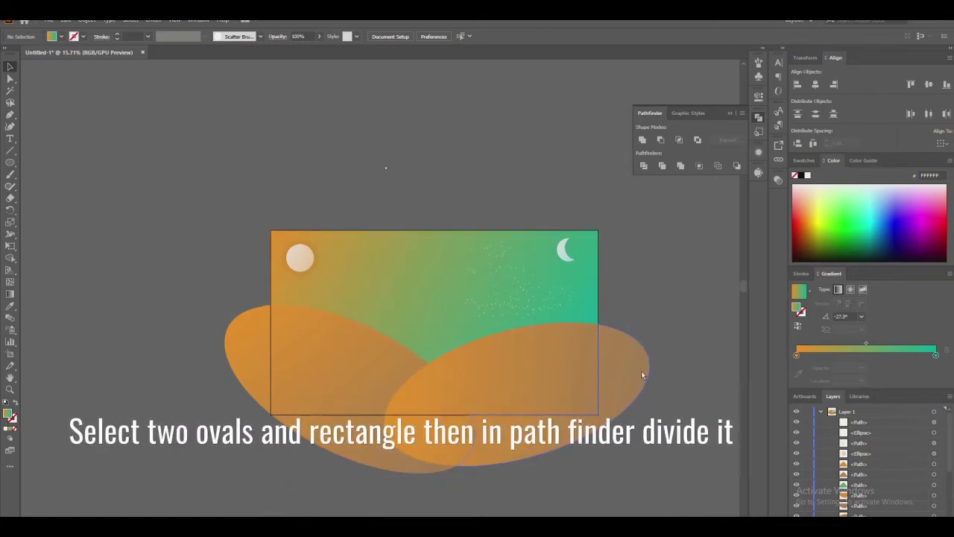
Delete the four dune pieces hanging outside the sky rectangle.
click(644, 411)
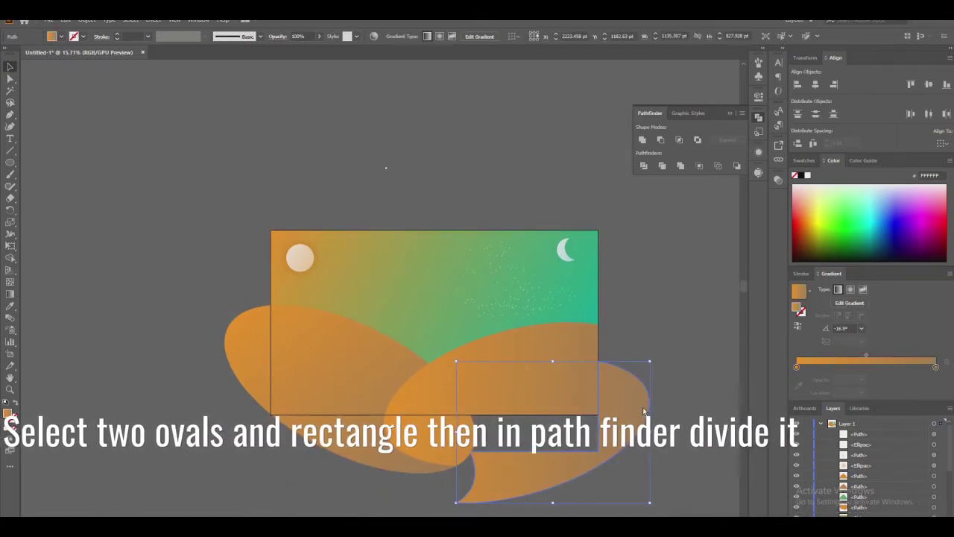
key(Delete)
click(369, 449)
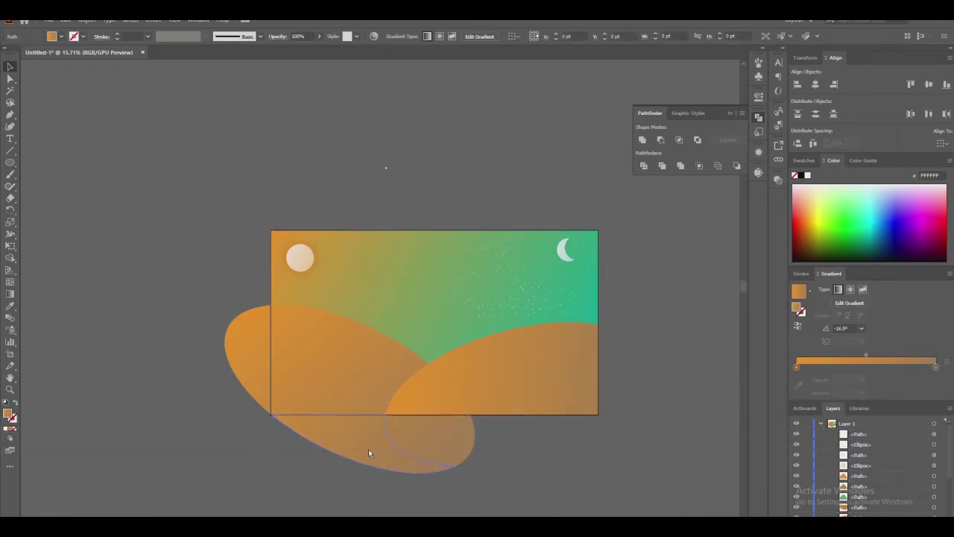
key(Delete)
click(431, 441)
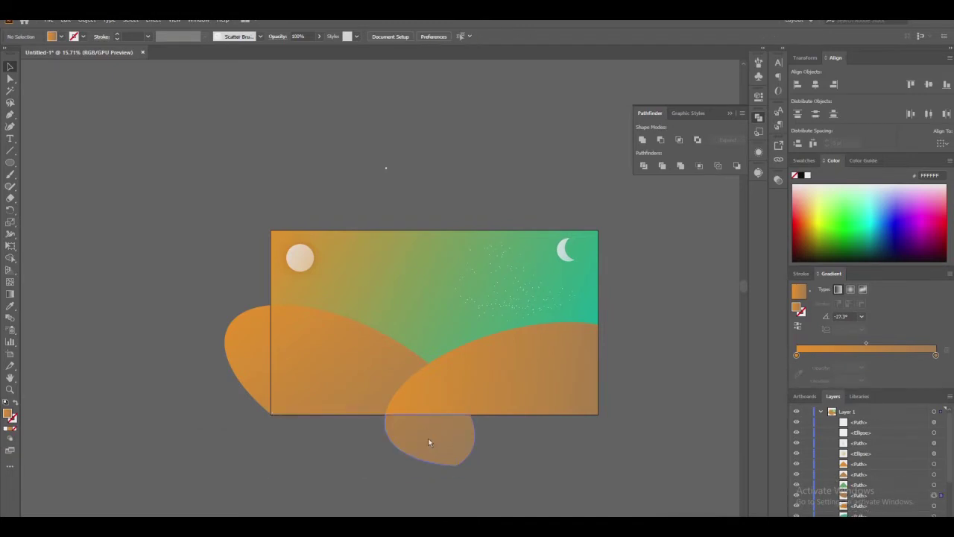
key(Delete)
click(242, 353)
key(Delete)
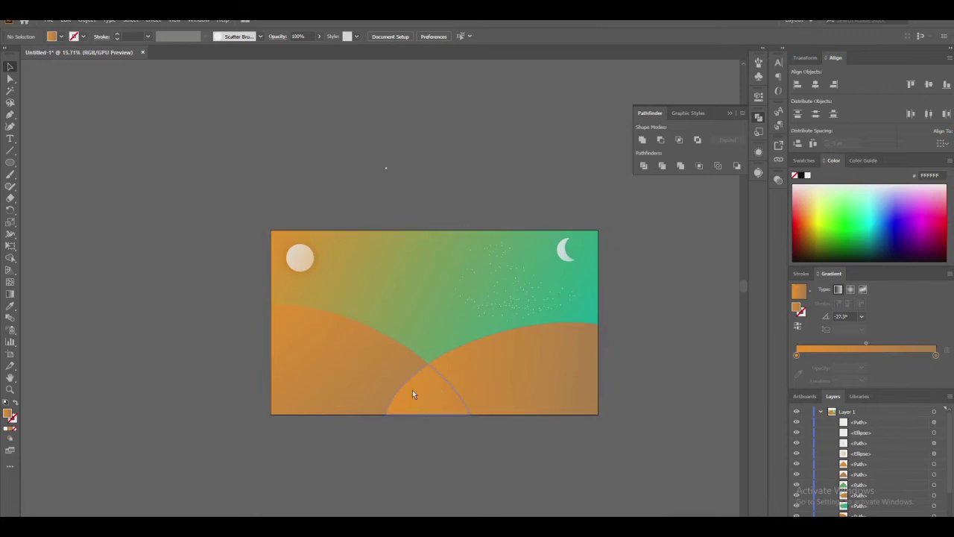
Unite the right hill pieces into one shape and zoom in on the desert.
click(419, 395)
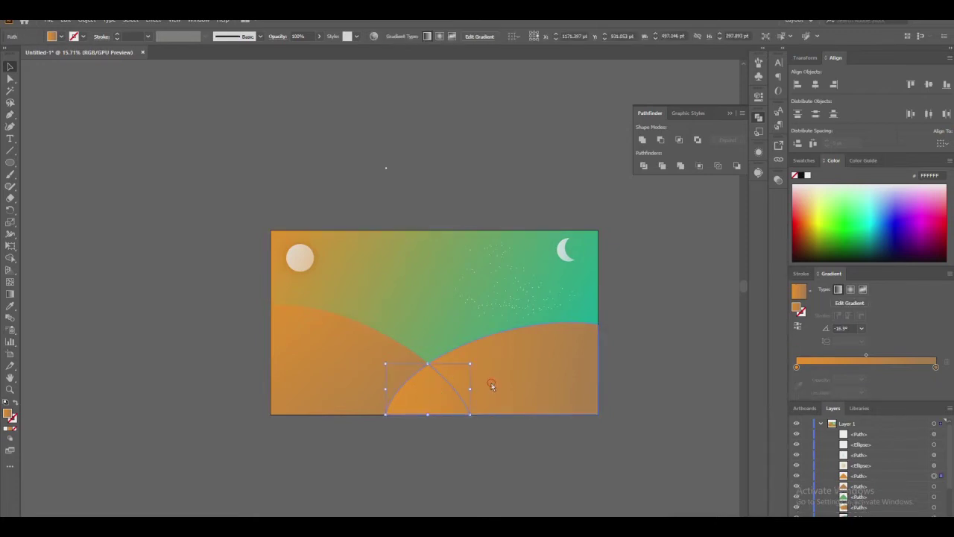
click(643, 140)
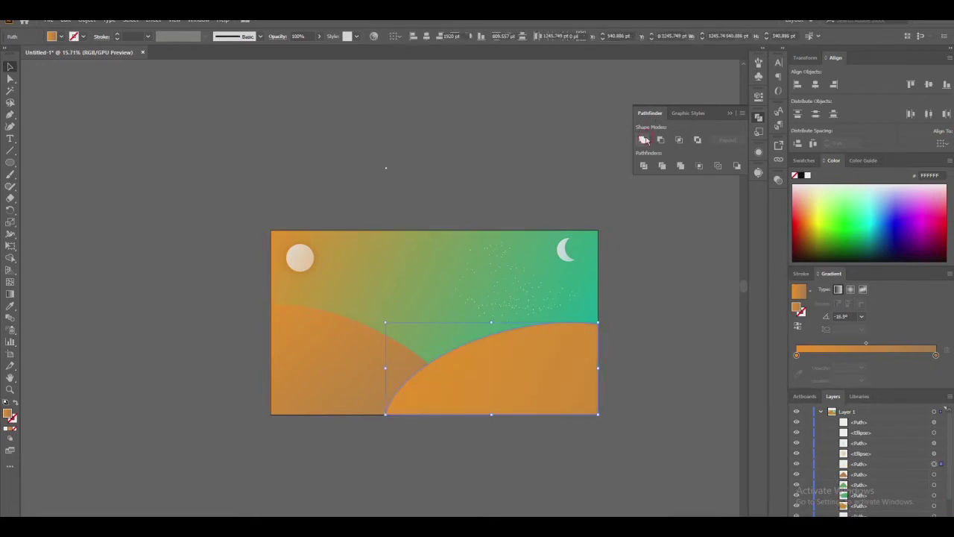
click(669, 290)
scroll(614, 320, up, 1)
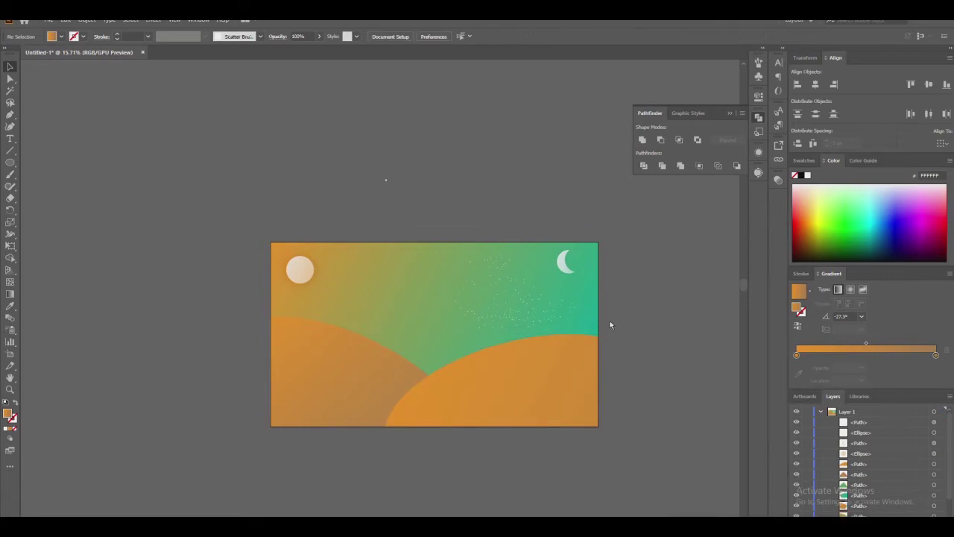
key(z)
click(596, 326)
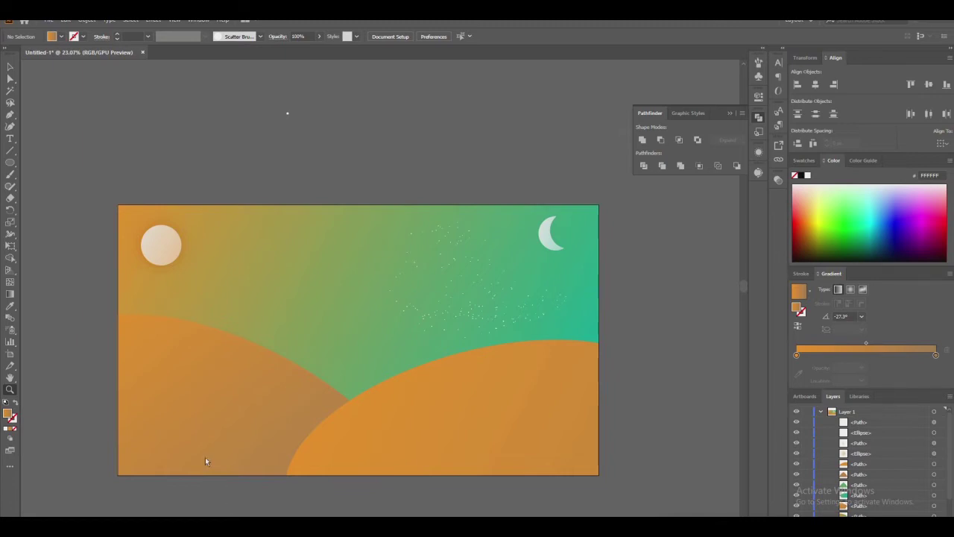
key(super+e)
From the Desktop's Adobe pics folder, drag the rajasthan-banner photo toward Illustrator.
click(41, 132)
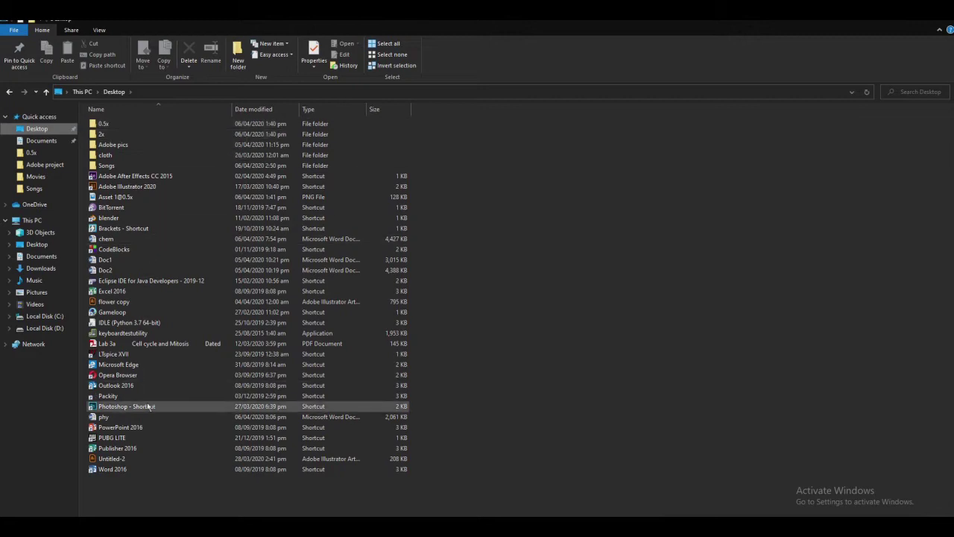
double_click(126, 147)
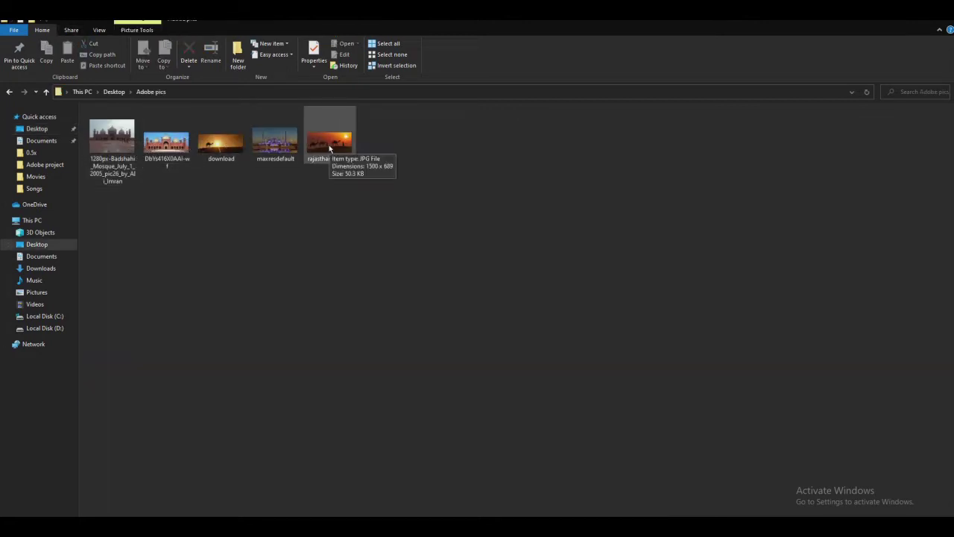
drag(316, 150, 402, 513)
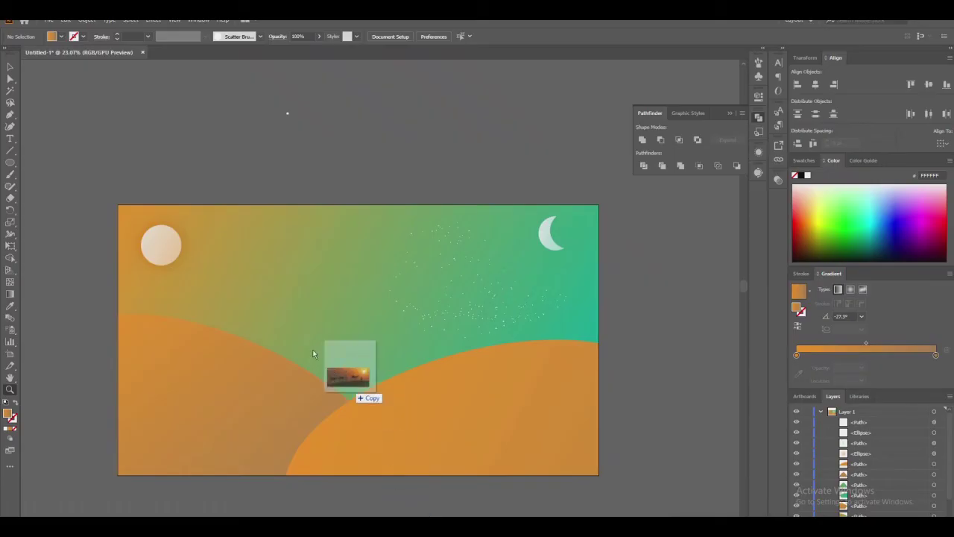
Drop the rajasthan-banner photo above the artboard and Image Trace it.
drag(402, 510, 280, 155)
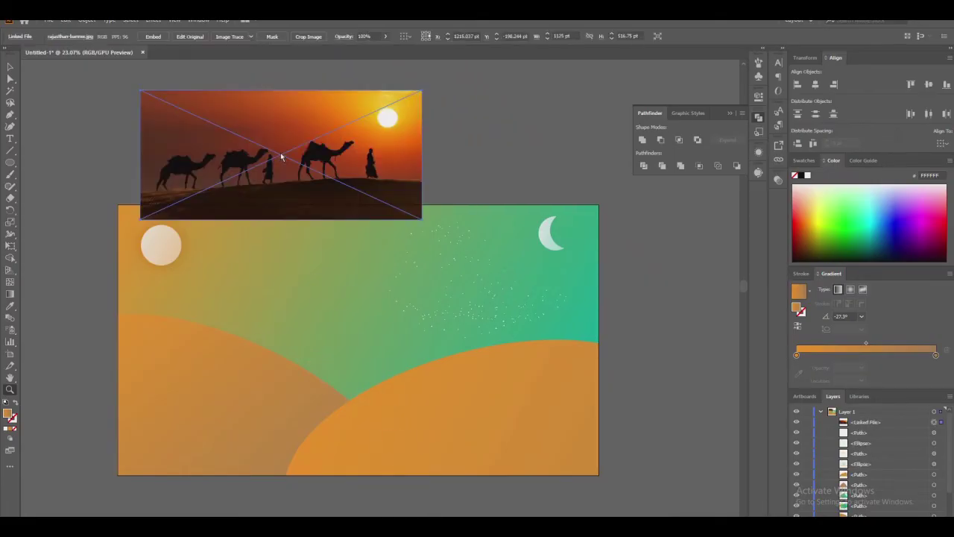
click(226, 37)
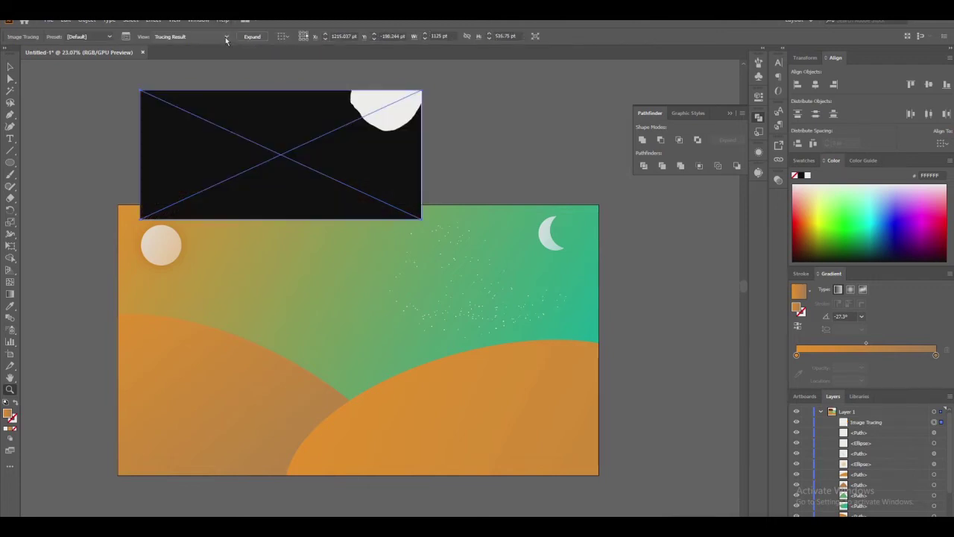
click(730, 113)
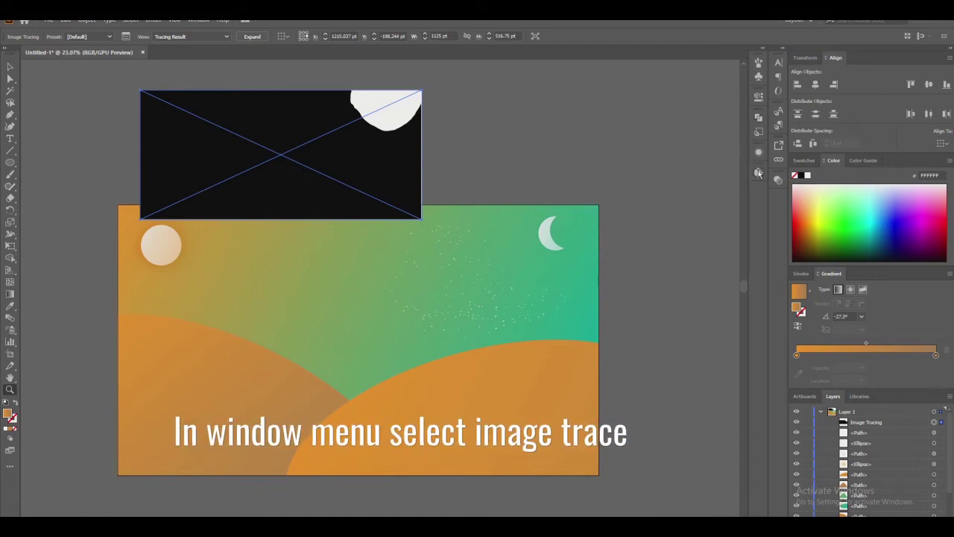
Lower the Image Trace threshold to about 42 in the Image Trace panel.
click(198, 19)
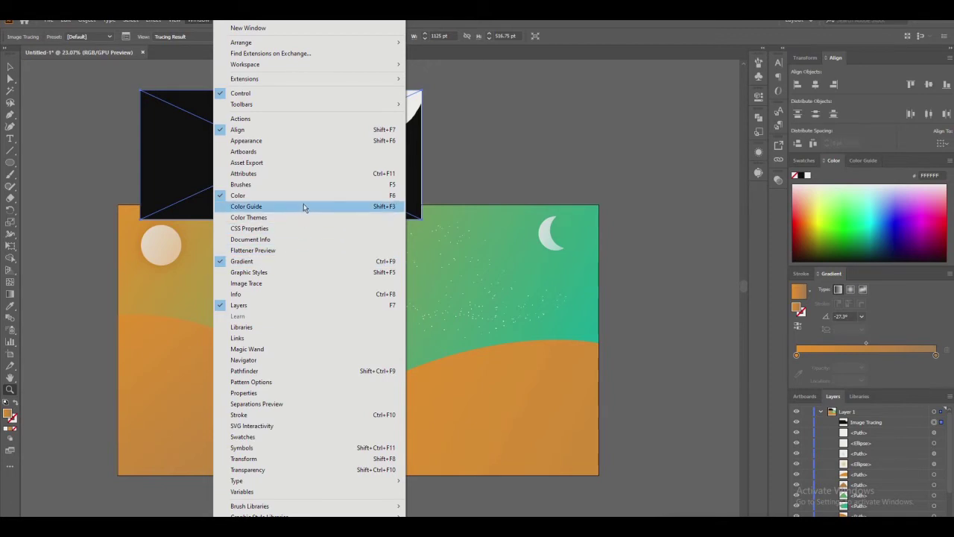
click(296, 284)
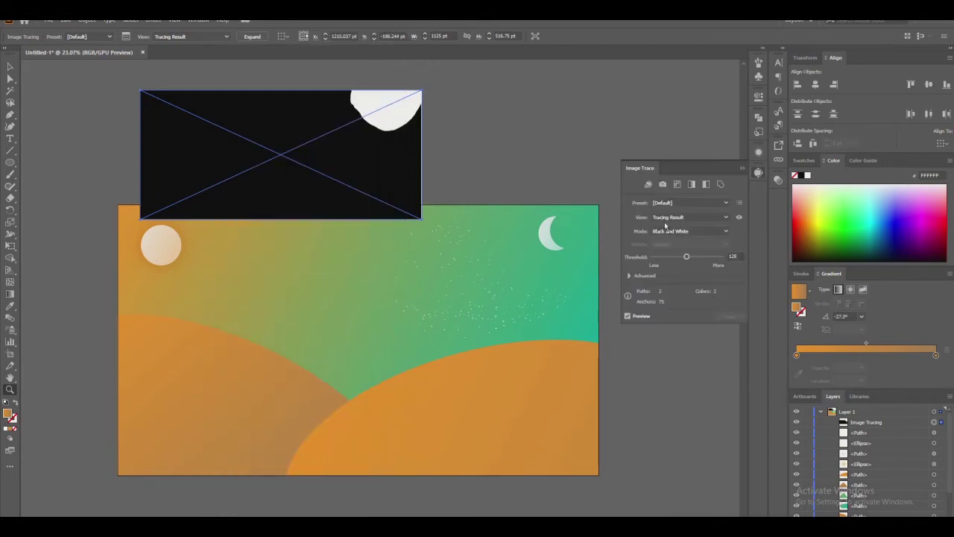
drag(686, 258, 677, 261)
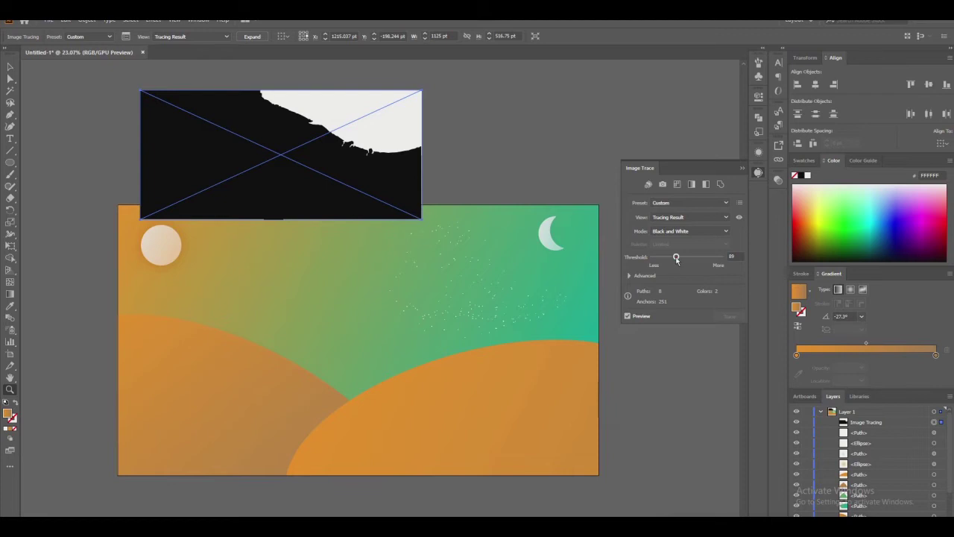
drag(676, 260, 666, 263)
drag(666, 263, 663, 263)
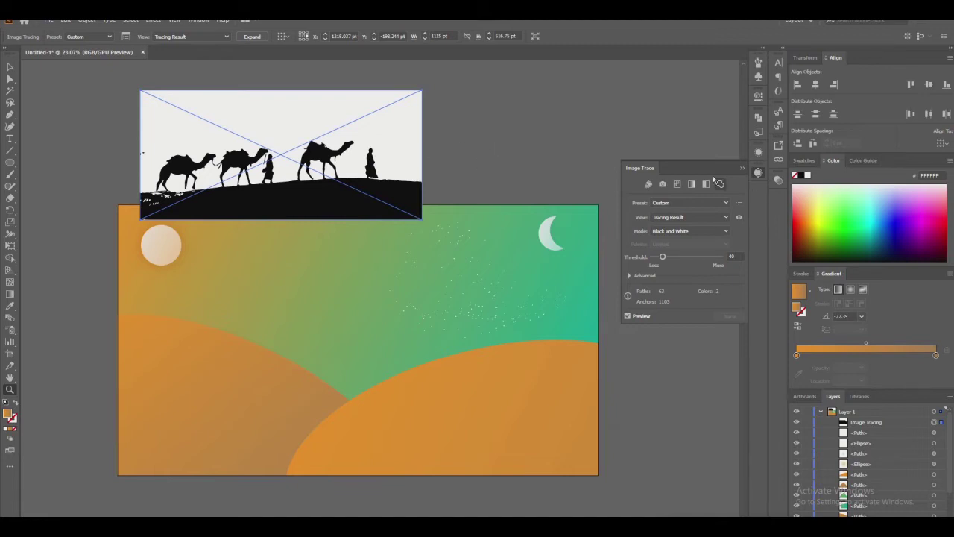
Close the Image Trace panel and expand the camel tracing into editable paths.
click(741, 169)
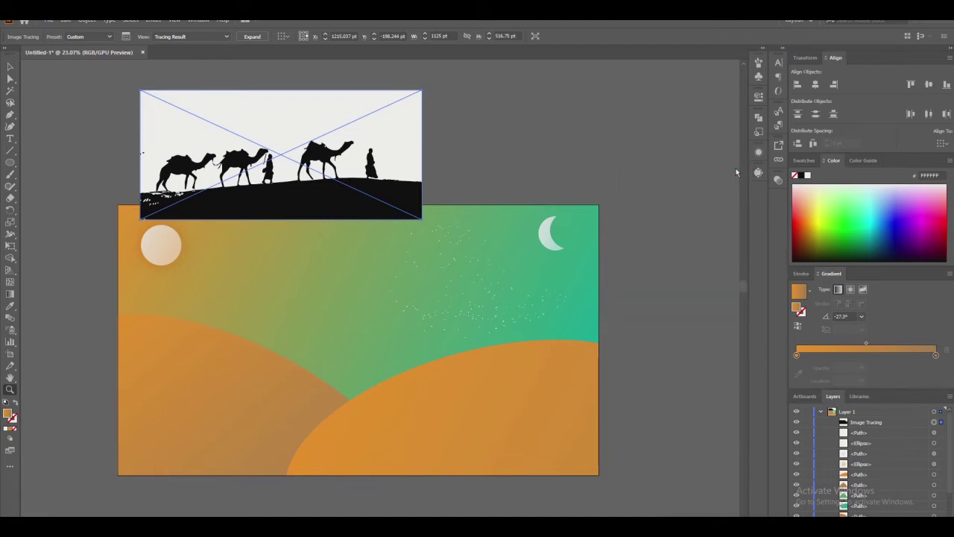
key(v)
right_click(400, 154)
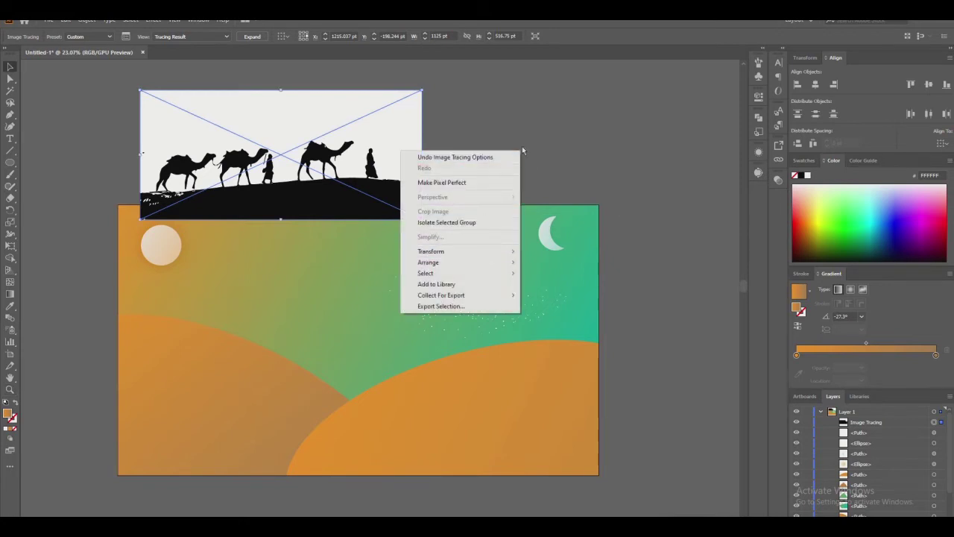
click(328, 114)
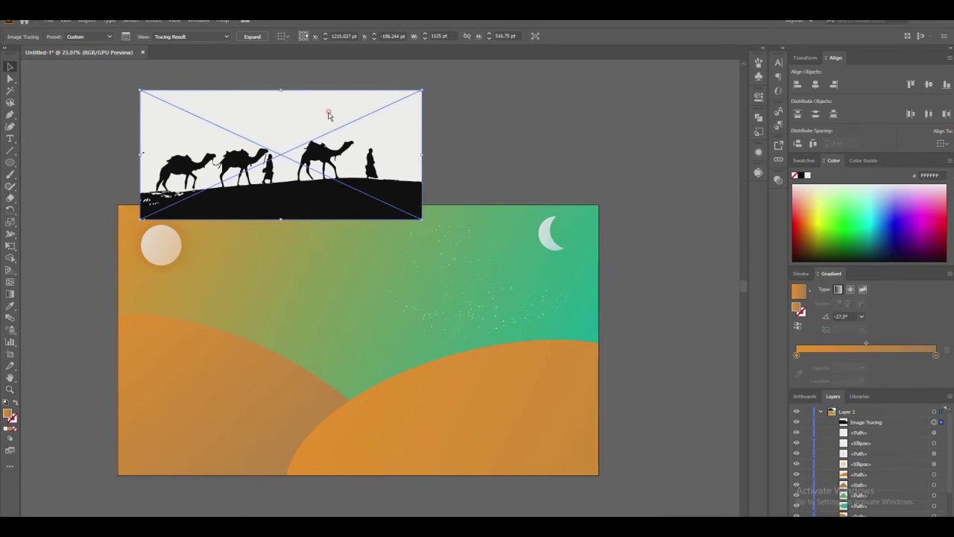
click(253, 37)
click(487, 131)
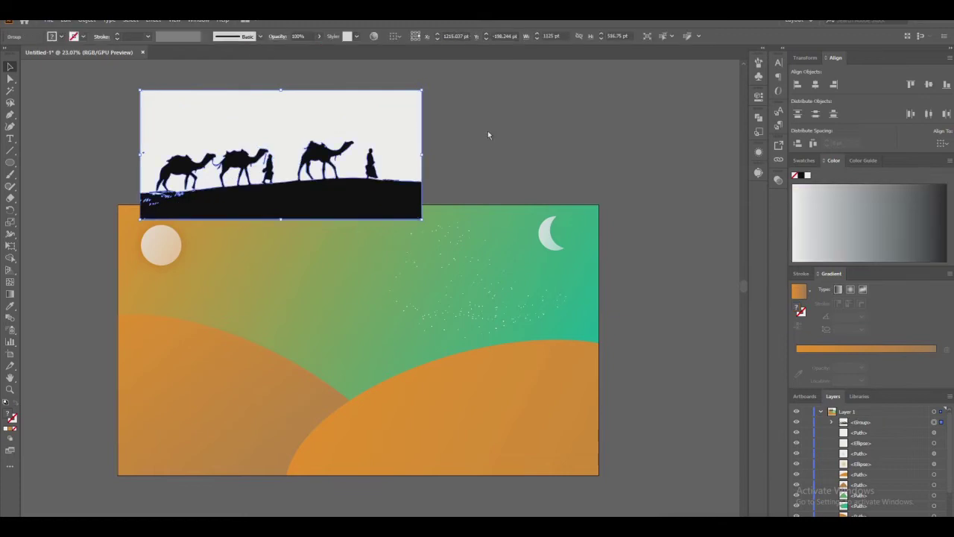
Ungroup the camel paths and drag the white background shape off to the right.
right_click(397, 133)
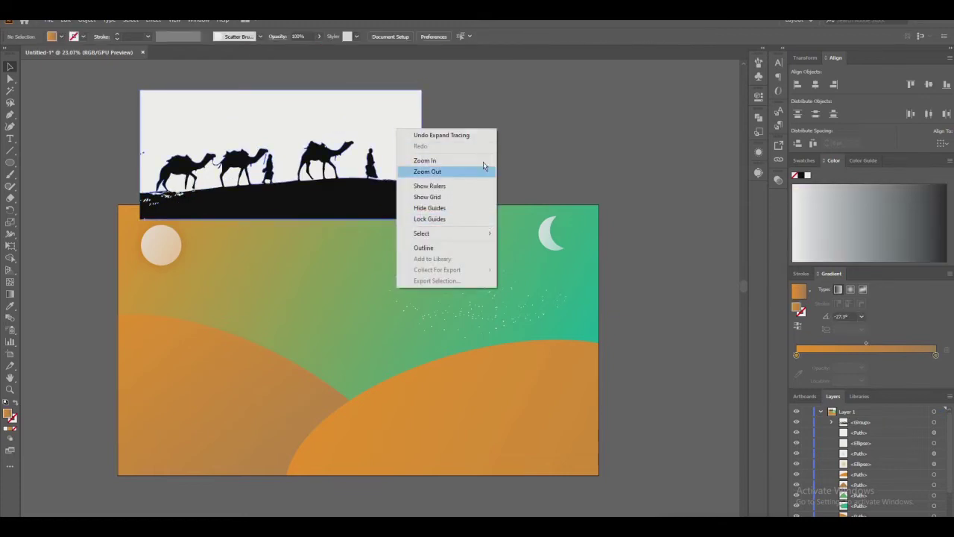
click(357, 93)
click(365, 113)
right_click(367, 119)
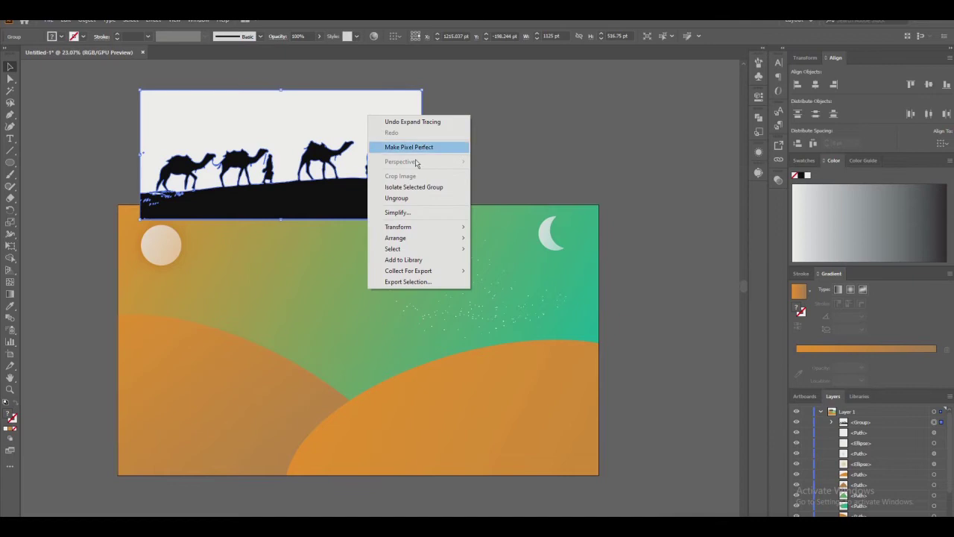
click(437, 199)
click(584, 102)
drag(403, 106, 669, 111)
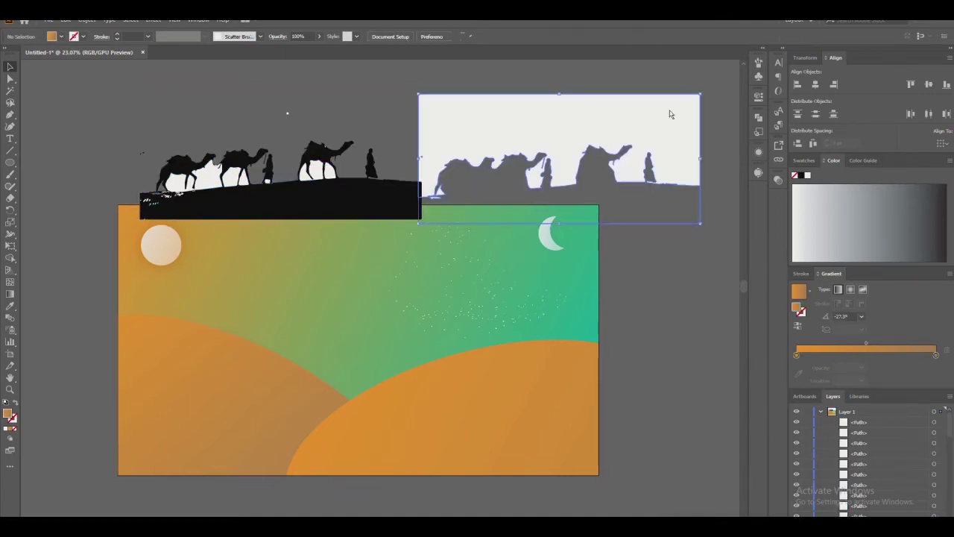
Delete the white background and the white patches under the camels.
key(Delete)
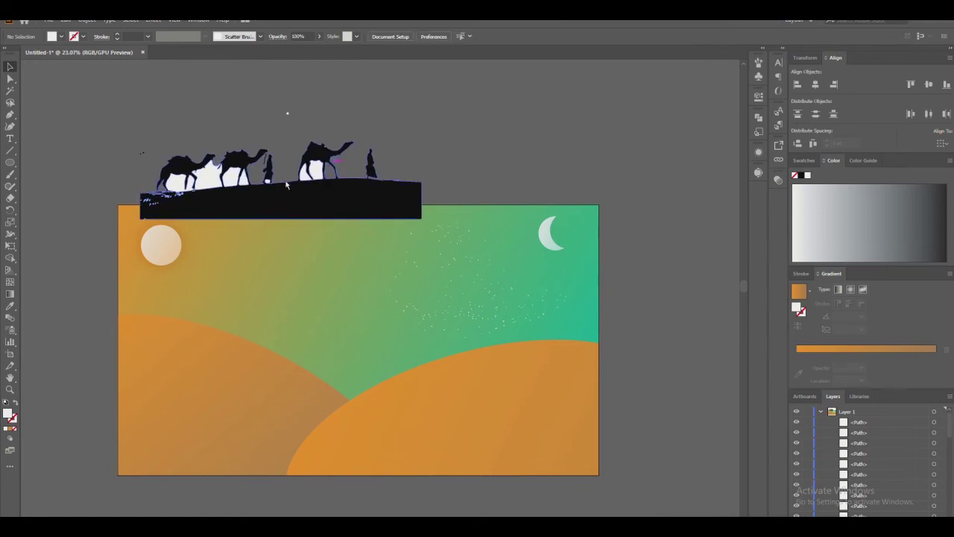
click(312, 170)
key(Delete)
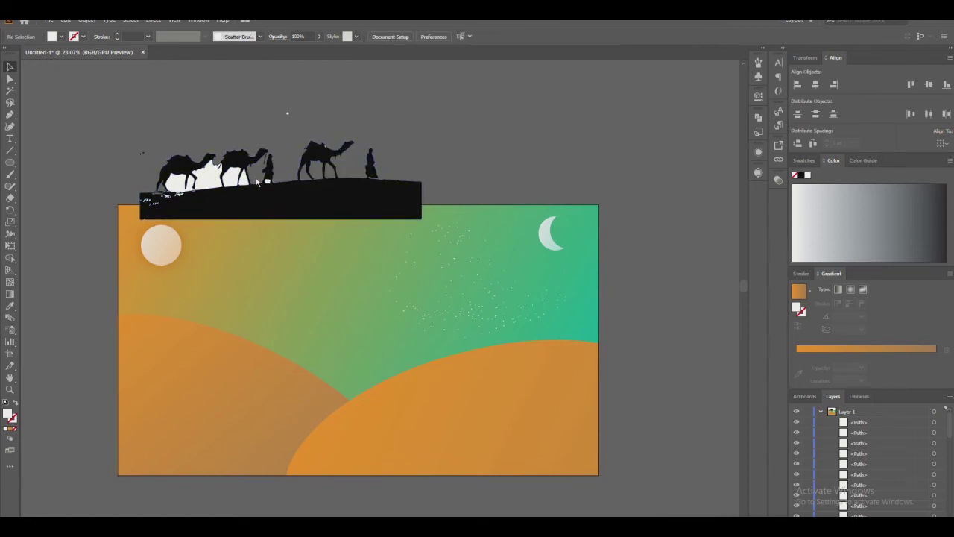
click(267, 185)
key(Delete)
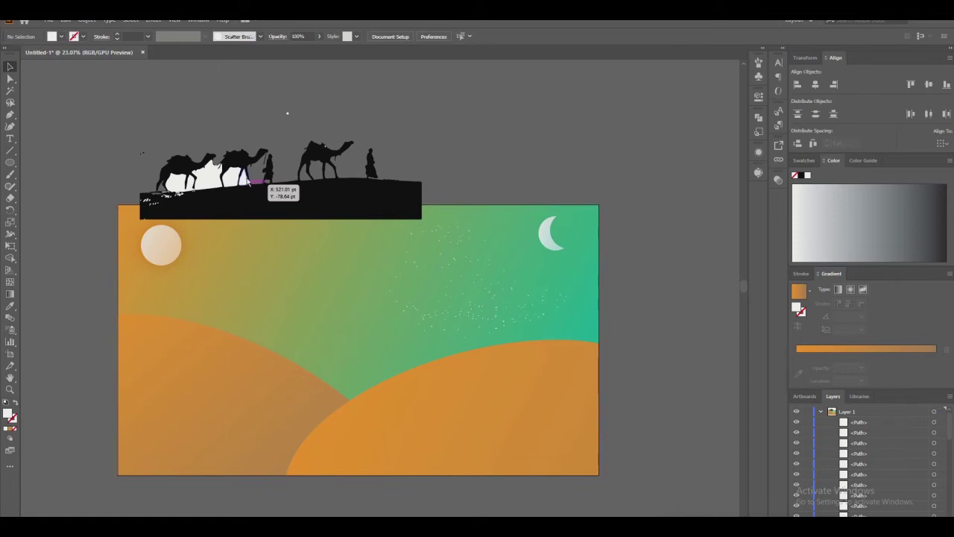
click(244, 181)
key(Delete)
click(231, 178)
key(Delete)
click(210, 182)
key(Delete)
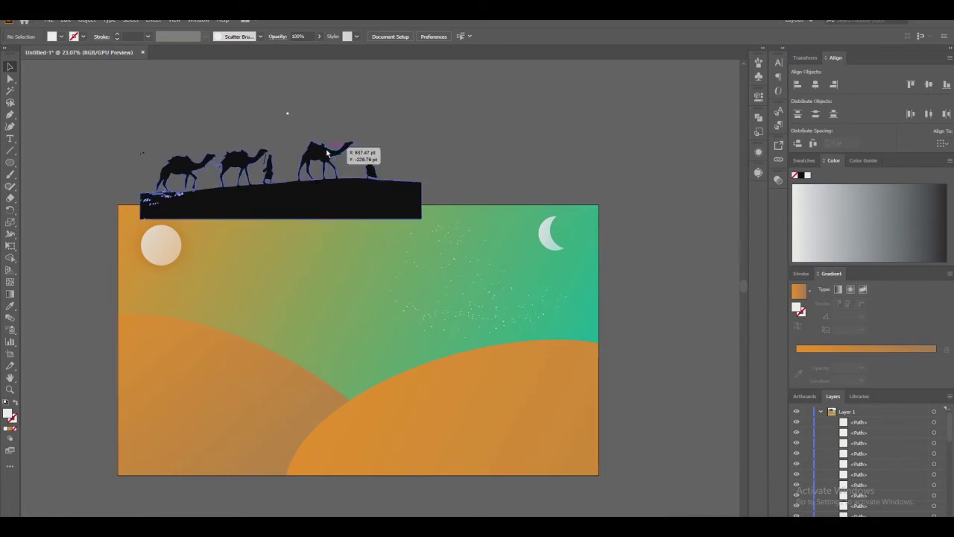
Move the caravan silhouette off the artboard, up and to the left.
key(p)
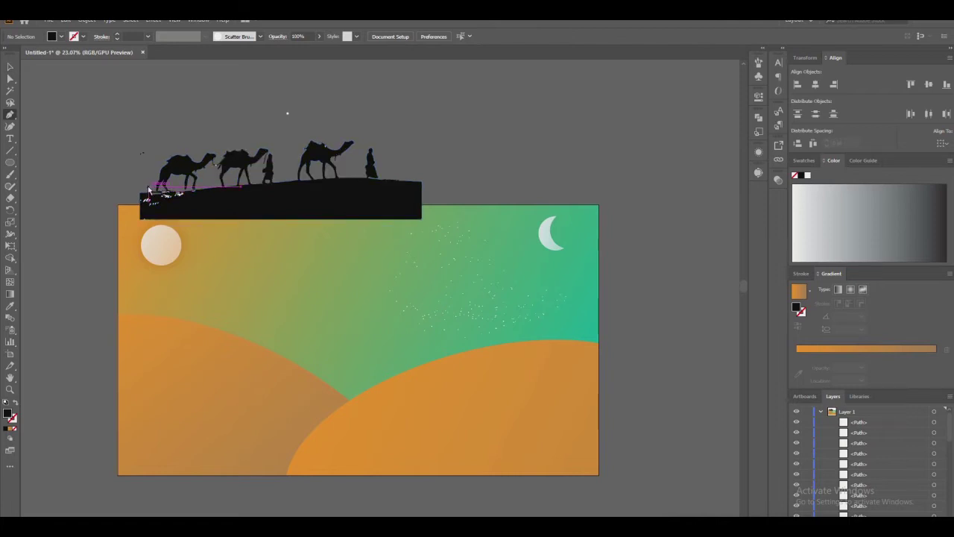
key(z)
drag(267, 218, 410, 311)
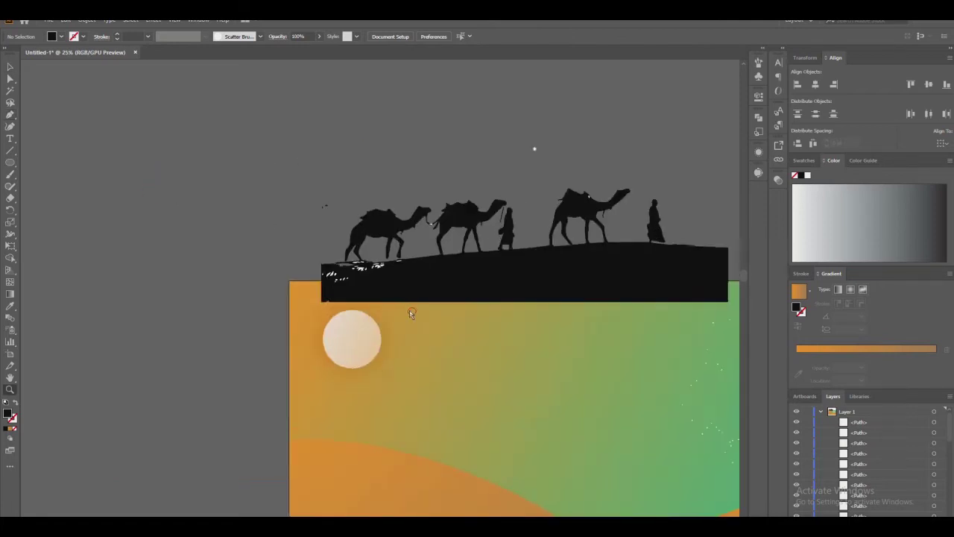
key(v)
drag(474, 263, 262, 178)
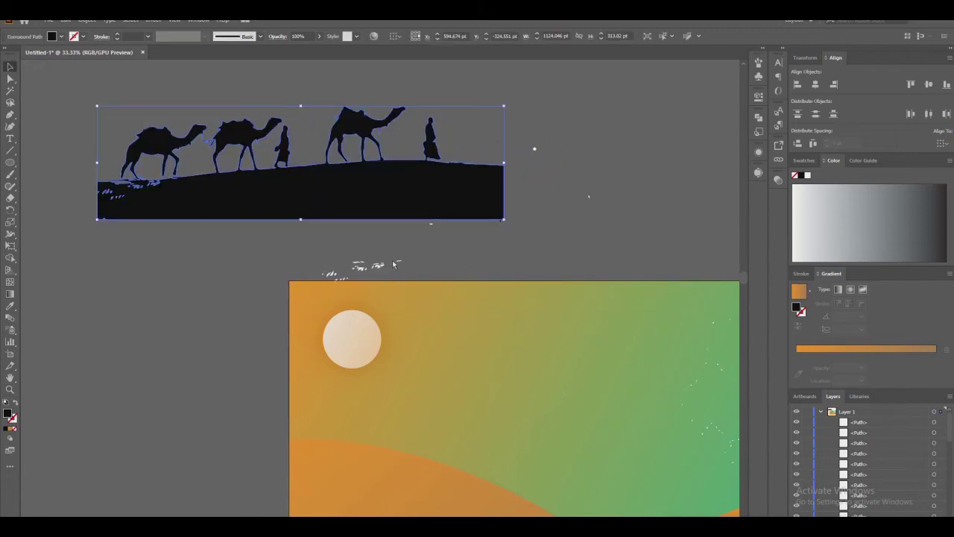
Delete the stray paths and empty box left around the silhouette.
click(328, 275)
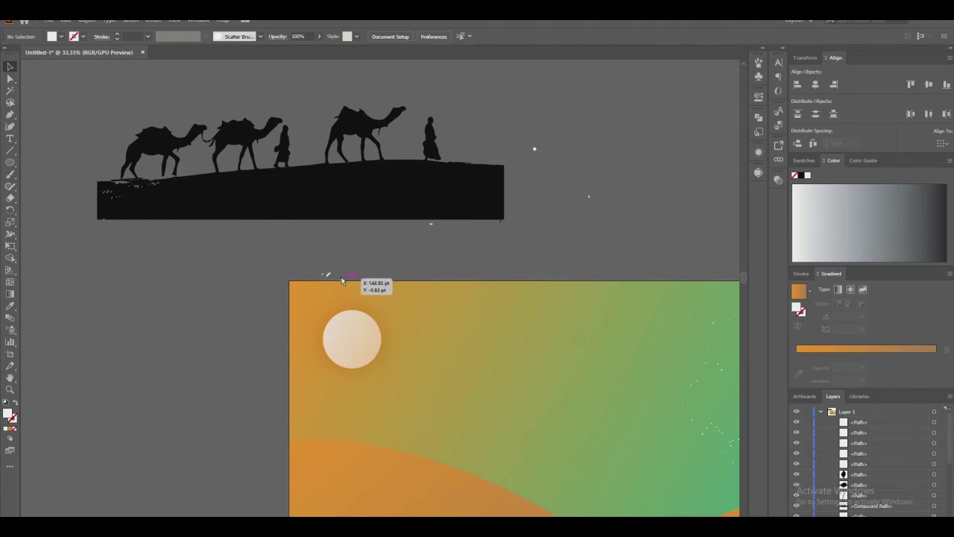
click(341, 281)
key(Delete)
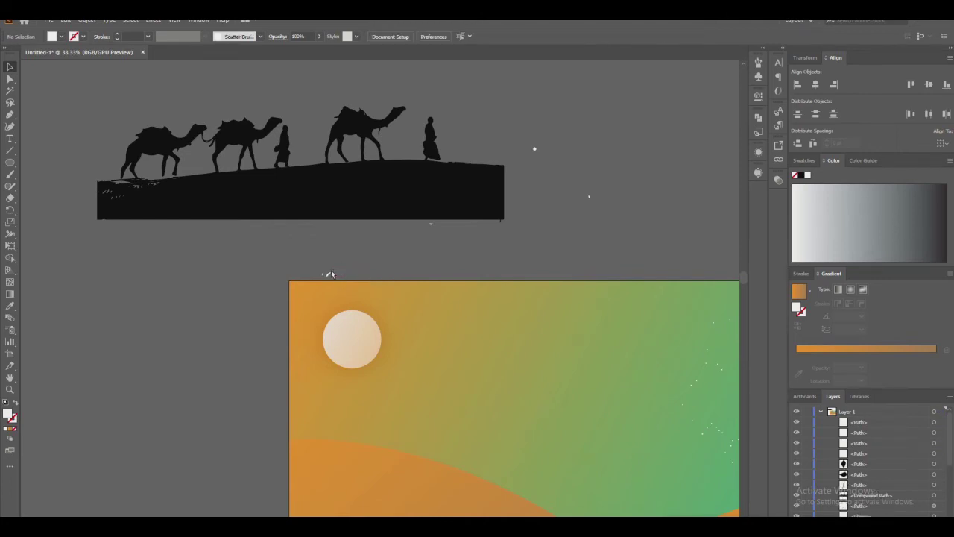
click(310, 278)
key(Delete)
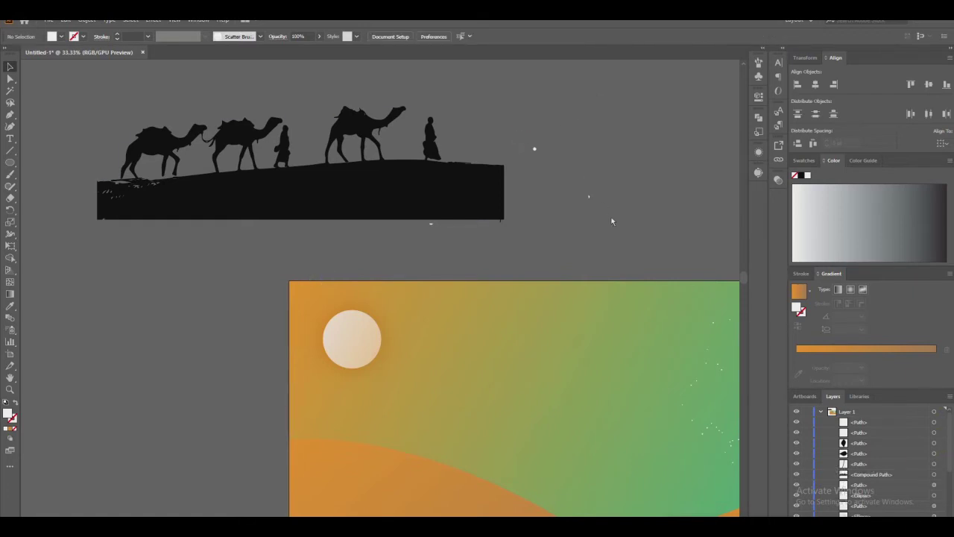
key(Delete)
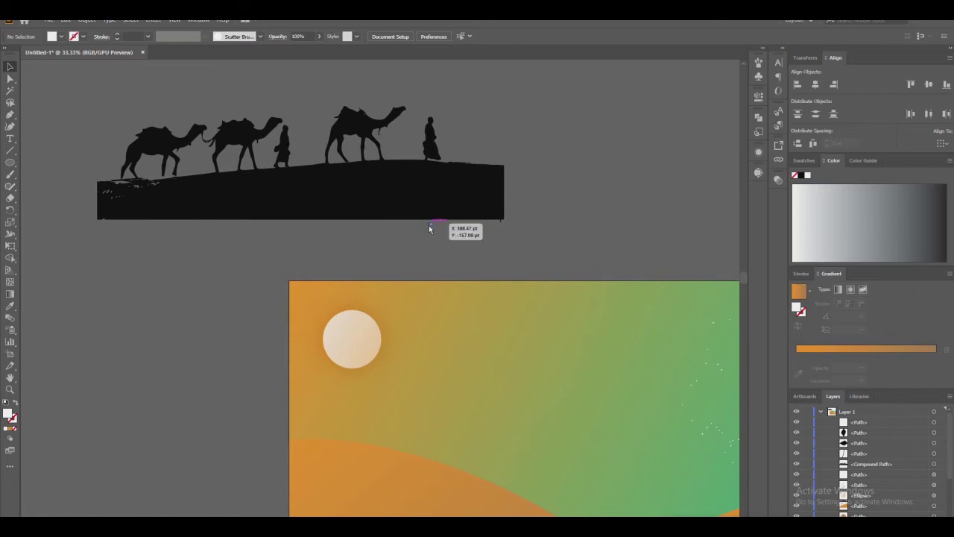
click(431, 223)
key(Delete)
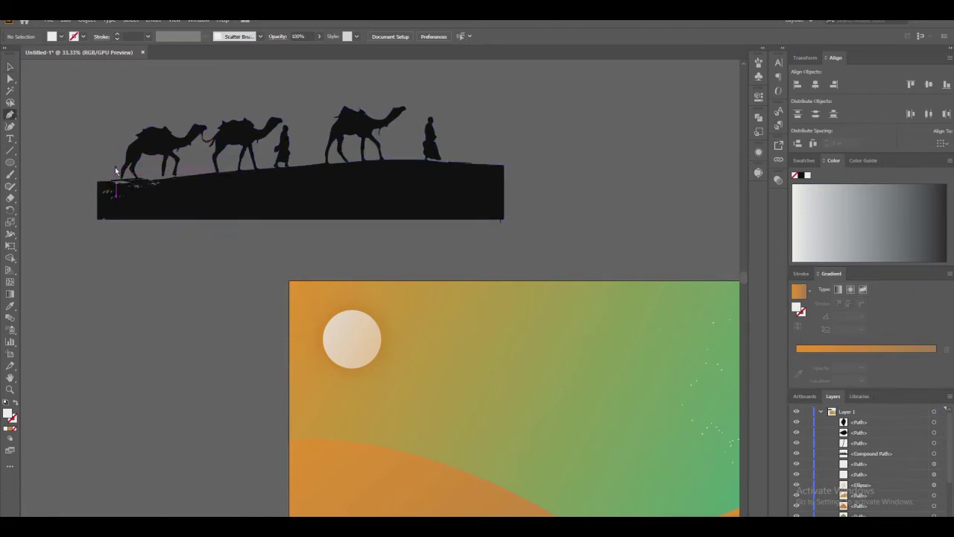
Draw a closed Pen shape over the black hill under the caravan.
mouse_move(115, 173)
mouse_down()
mouse_move(118, 185)
mouse_move(222, 181)
mouse_up()
mouse_move(282, 171)
mouse_down()
mouse_move(442, 168)
mouse_move(455, 155)
mouse_up()
click(455, 152)
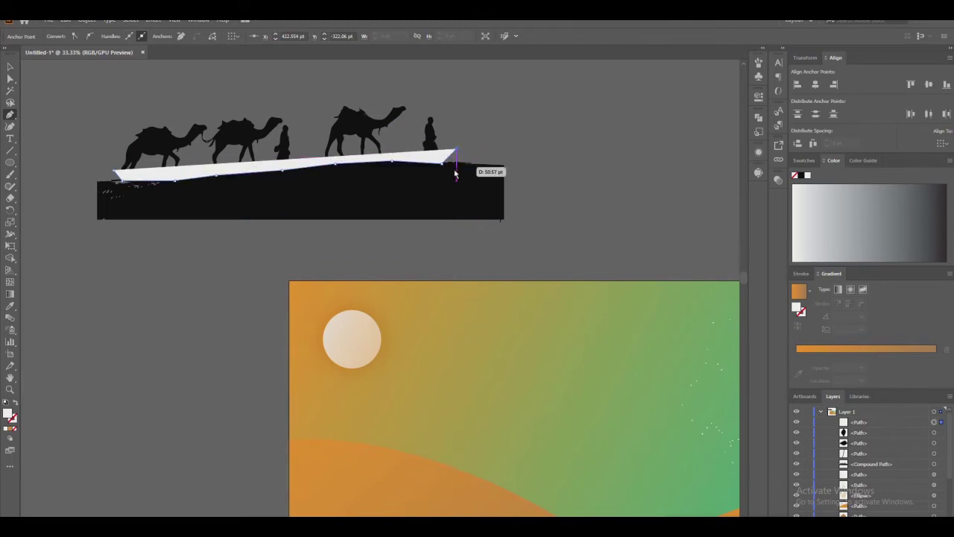
click(459, 224)
drag(108, 238, 109, 234)
click(113, 172)
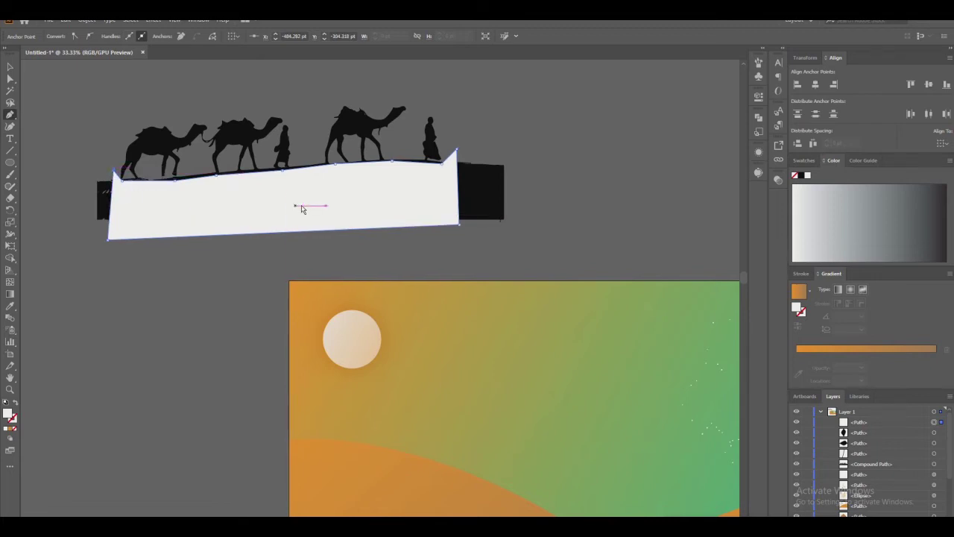
Subtract the new shape from the black hill band with Pathfinder Minus Front.
key(v)
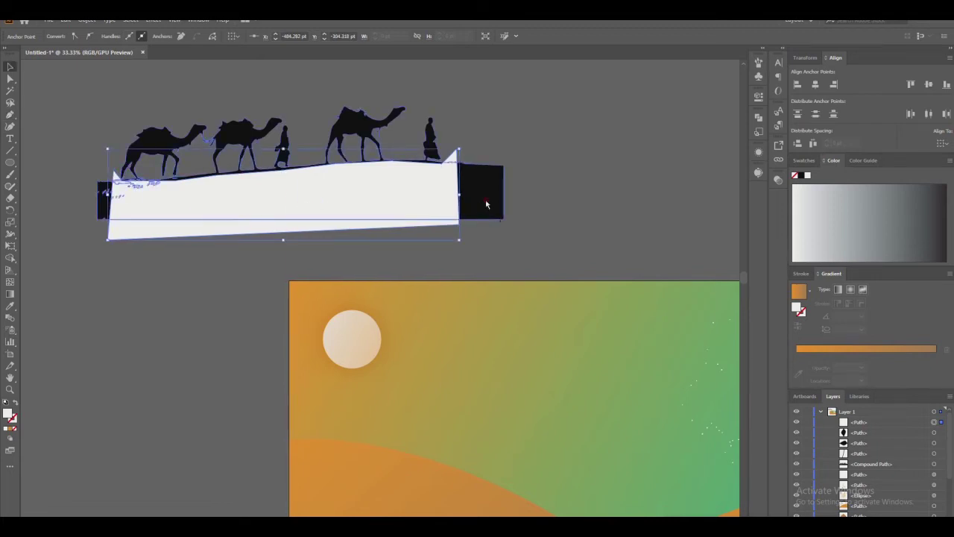
shift+click(485, 204)
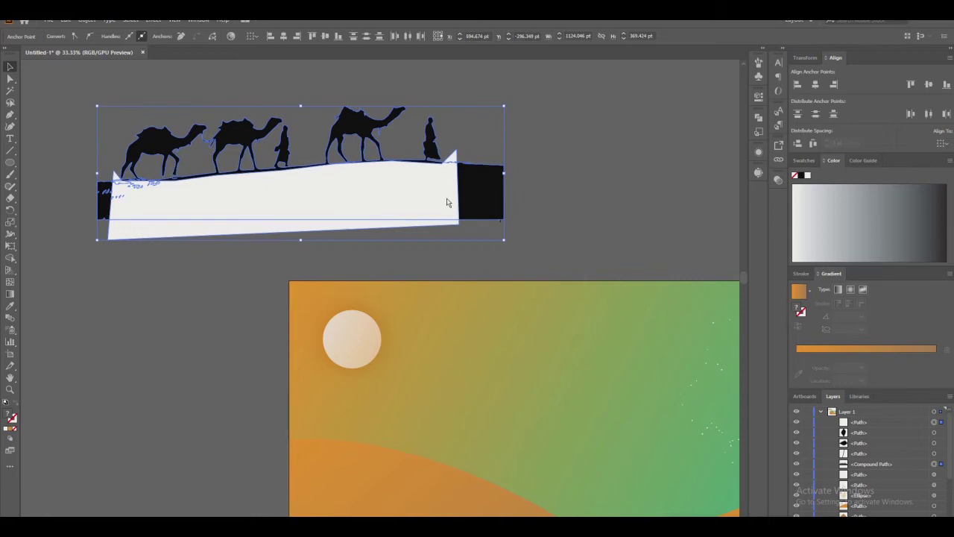
click(758, 135)
click(645, 113)
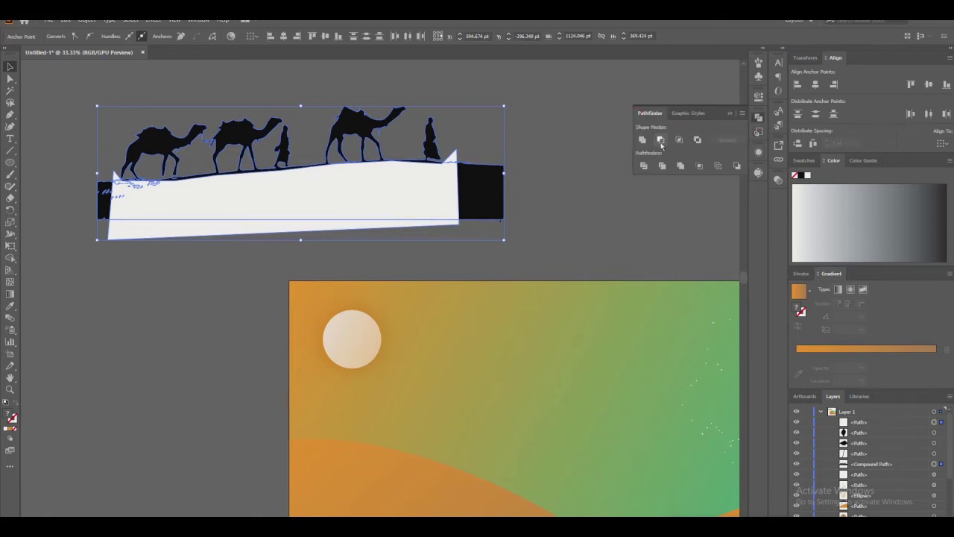
click(661, 139)
Ungroup the caravan result and select the leftover black block on the right.
click(502, 191)
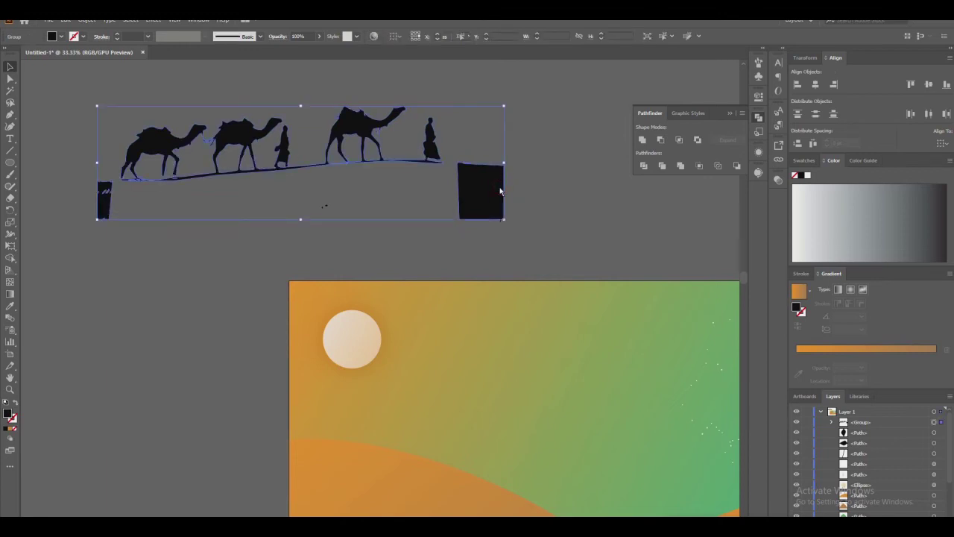
right_click(501, 193)
click(560, 270)
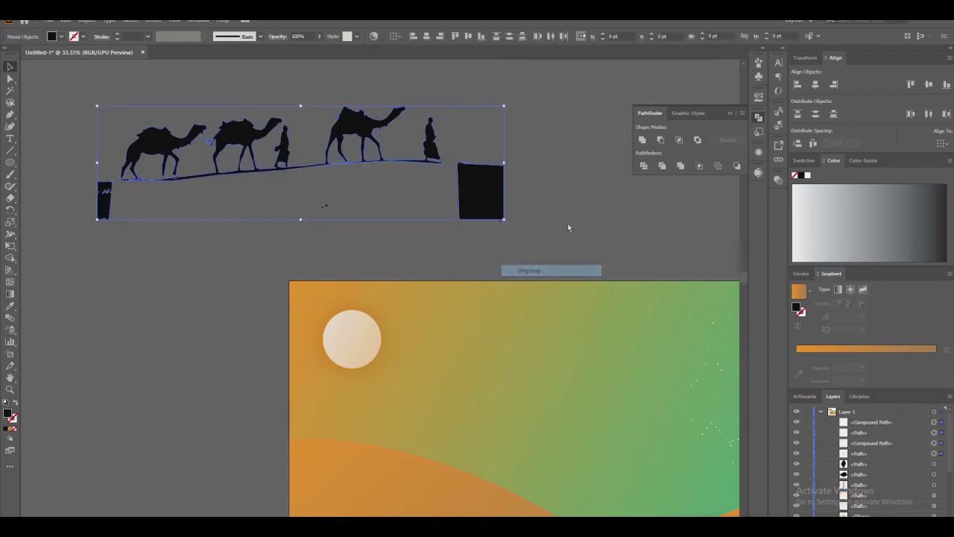
click(501, 186)
Delete the leftover black blocks and stray marks around the caravan, then zoom out to the whole artboard.
key(Delete)
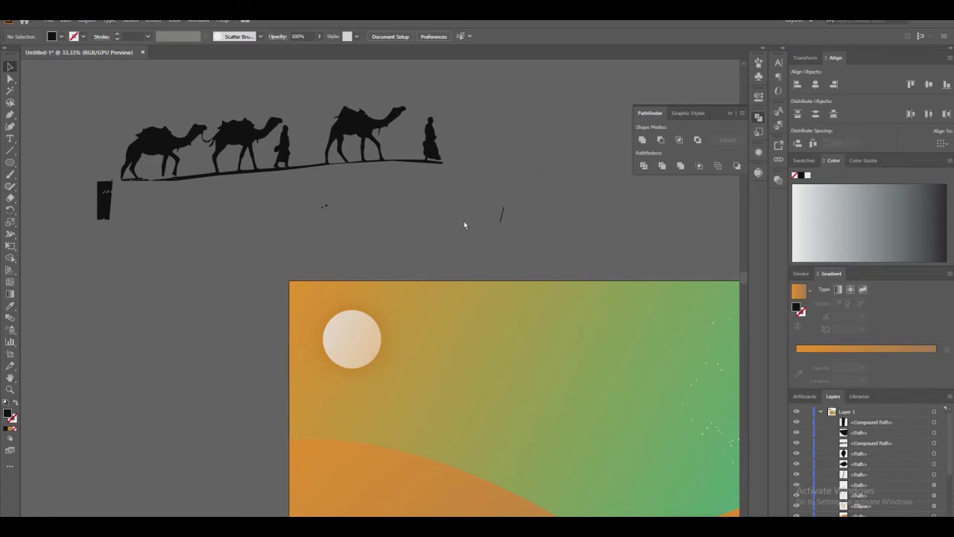
drag(522, 196, 286, 250)
key(Delete)
drag(93, 175, 103, 236)
key(Delete)
scroll(184, 249, down, 1)
scroll(184, 250, down, 3)
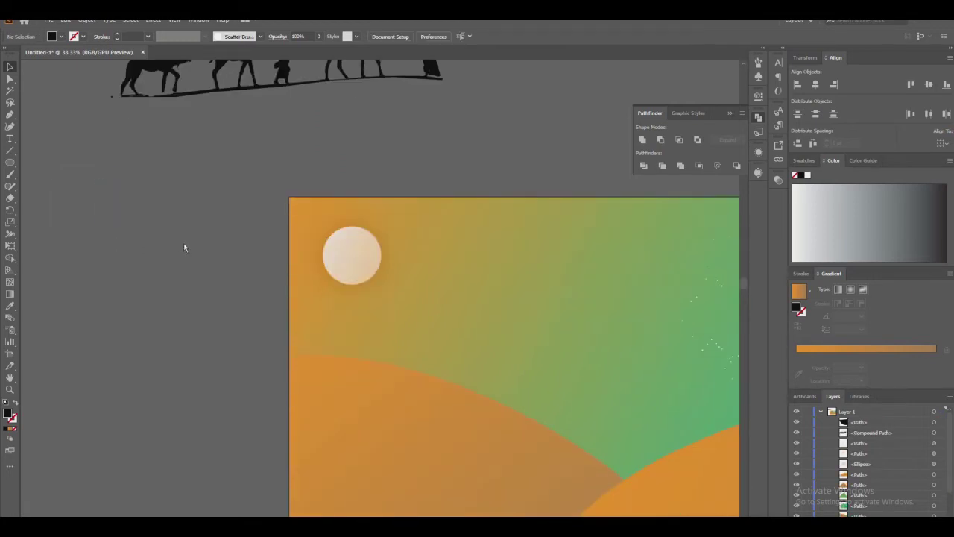
mouse_move(543, 288)
mouse_down()
mouse_move(349, 244)
mouse_move(404, 276)
mouse_move(373, 284)
mouse_up()
key(z)
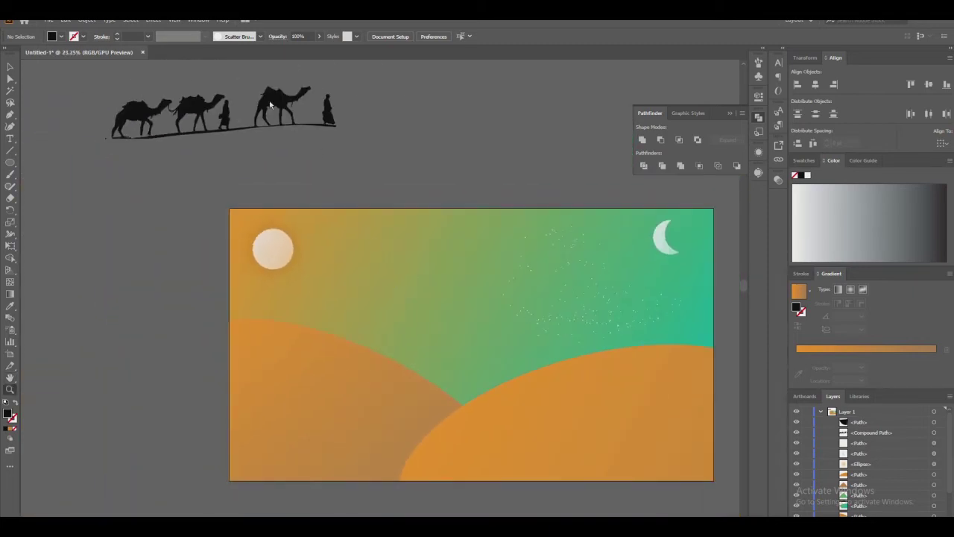
key(v)
Group the camels with their ground line and move the caravan onto the artboard's dunes.
drag(90, 169, 131, 107)
right_click(130, 106)
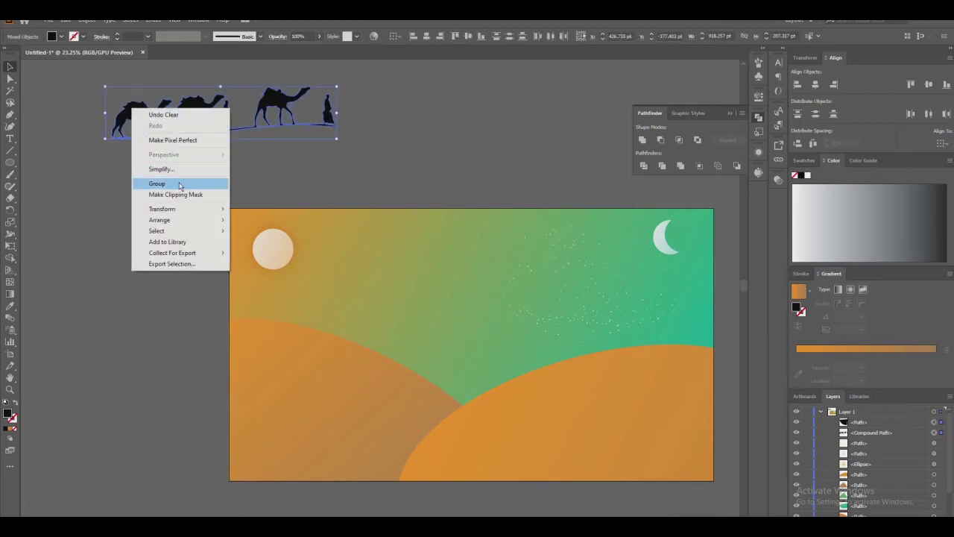
click(160, 184)
click(318, 173)
drag(283, 112, 467, 370)
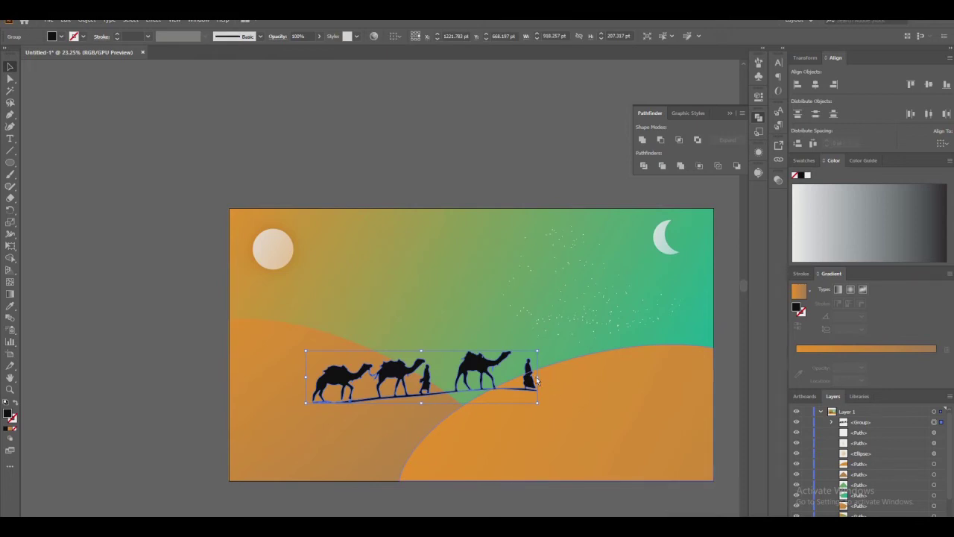
Flip the caravan to face left, shrink it to about 443 × 144 pt, and seat it on the left dune crest.
mouse_move(536, 377)
mouse_down()
mouse_move(138, 373)
mouse_move(378, 351)
mouse_up()
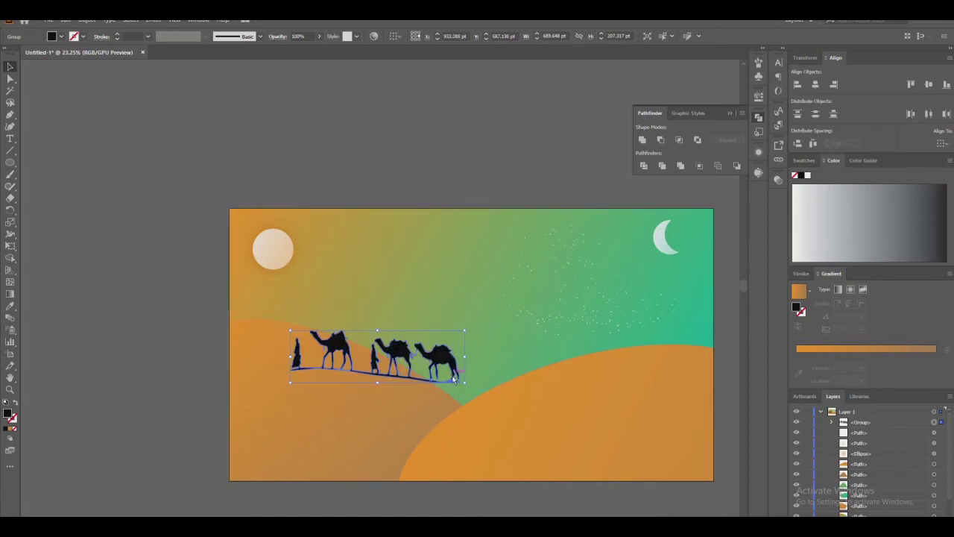
drag(466, 386, 403, 366)
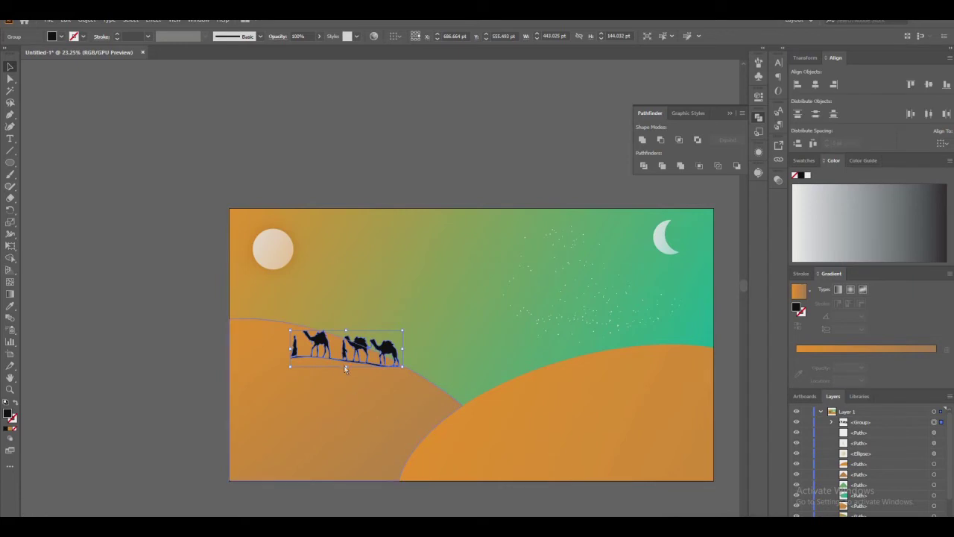
drag(358, 344, 374, 340)
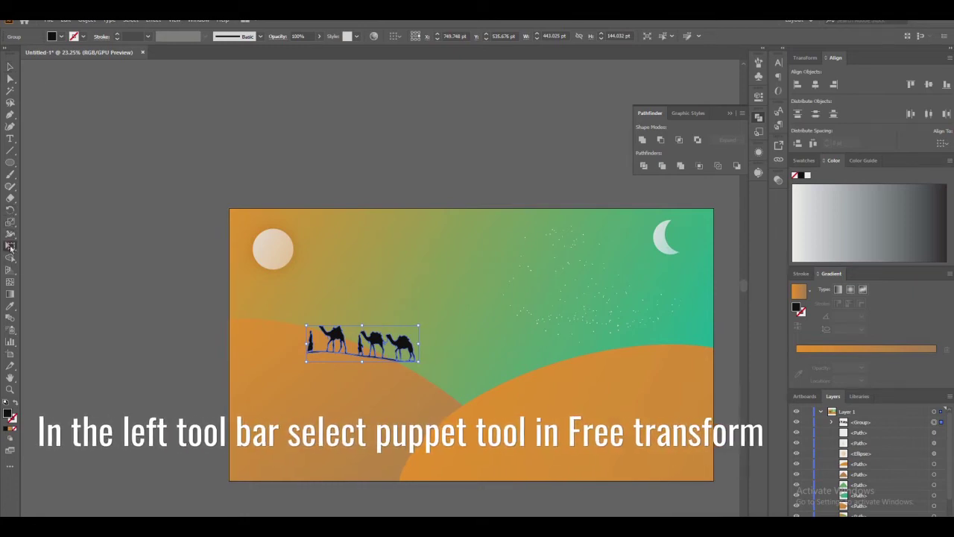
Puppet-warp the caravan, re-posing the camels and walkers and bending the leading figure forward.
click(10, 246)
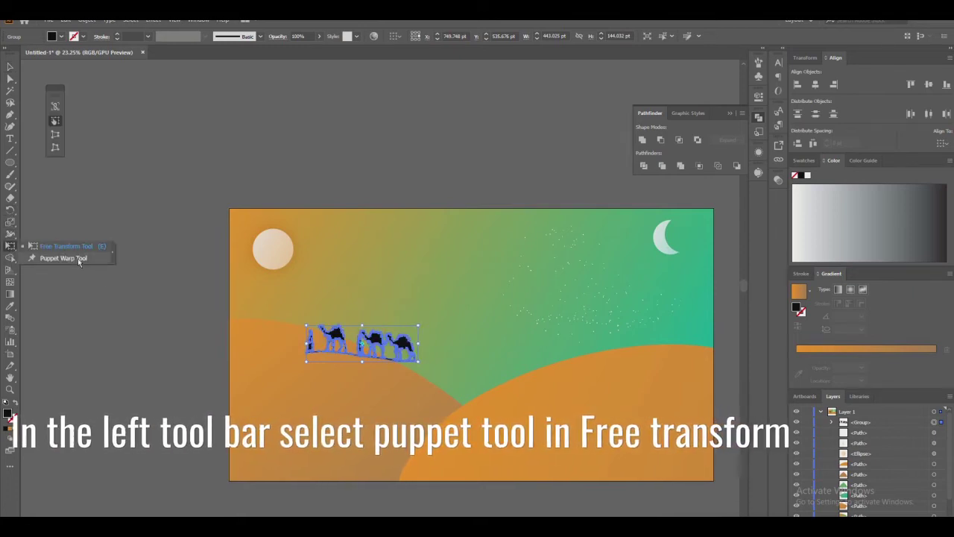
click(78, 258)
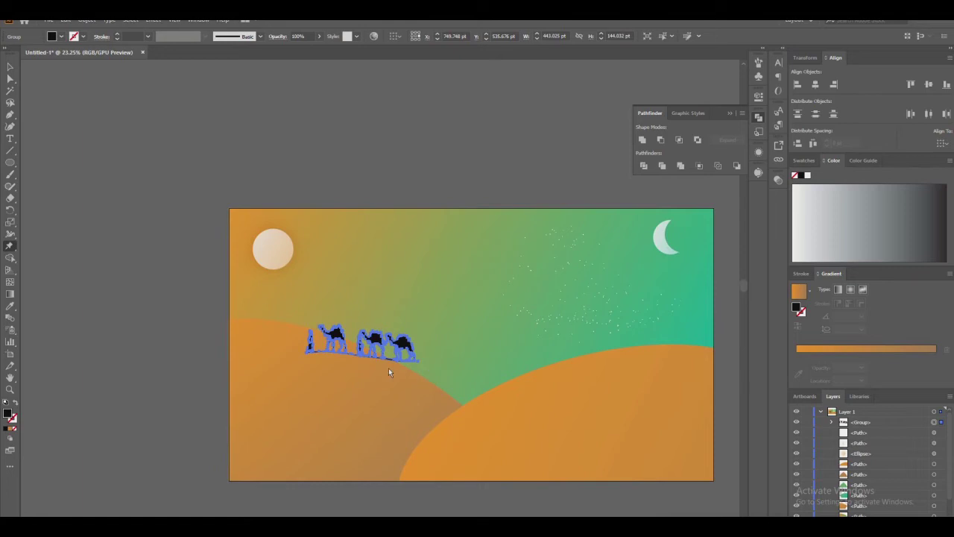
key(z)
mouse_move(409, 361)
mouse_down()
mouse_move(354, 267)
mouse_move(343, 299)
mouse_up()
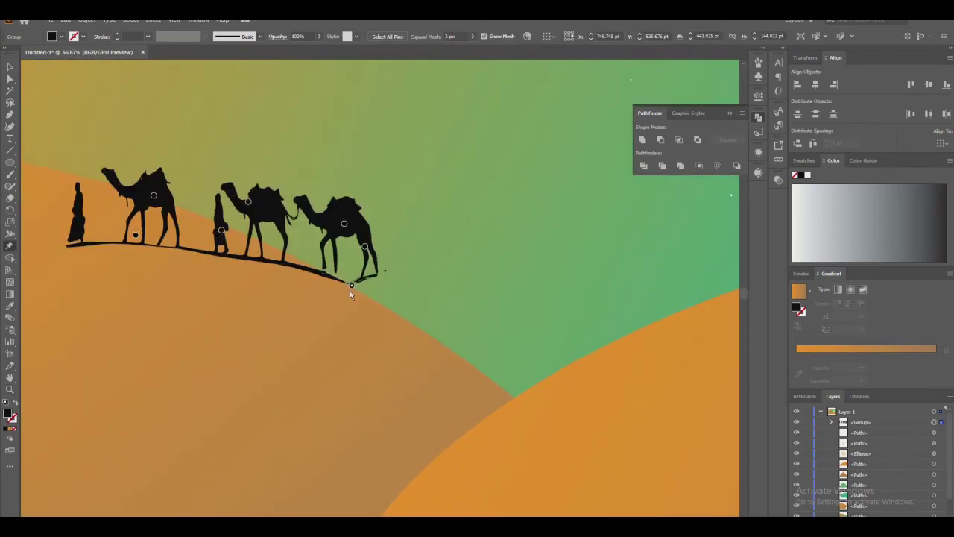
drag(344, 225, 348, 246)
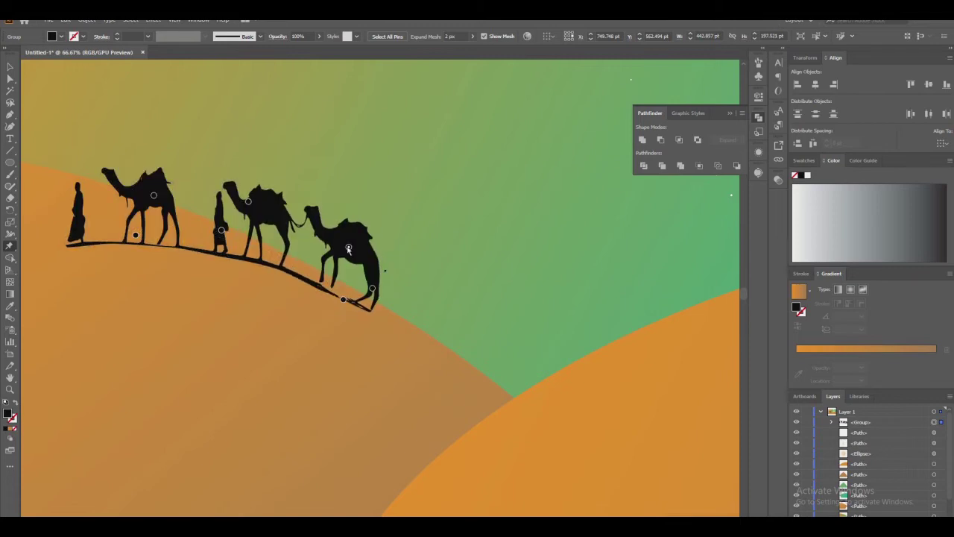
drag(135, 236, 178, 183)
drag(221, 232, 240, 204)
drag(177, 182, 191, 171)
drag(248, 202, 272, 200)
drag(342, 299, 388, 291)
drag(349, 247, 372, 252)
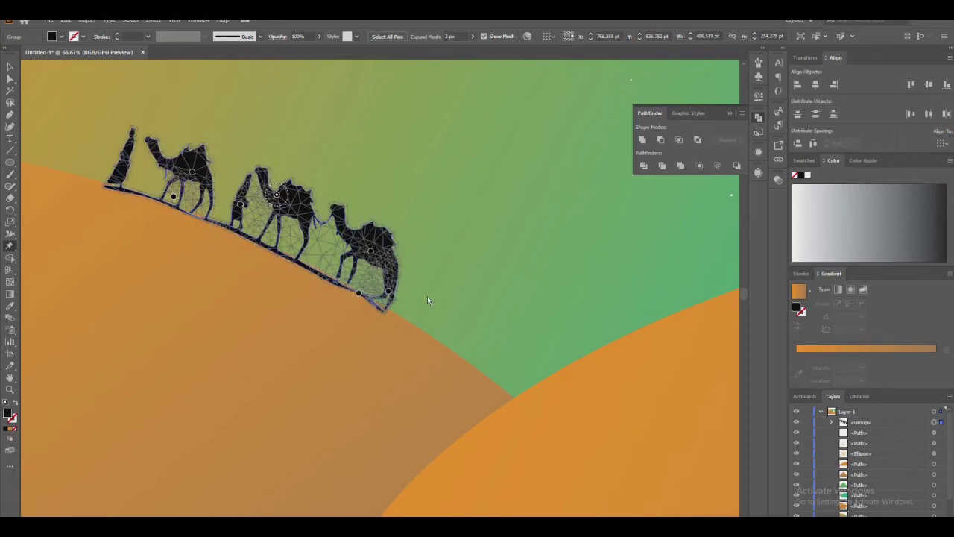
drag(117, 185, 116, 176)
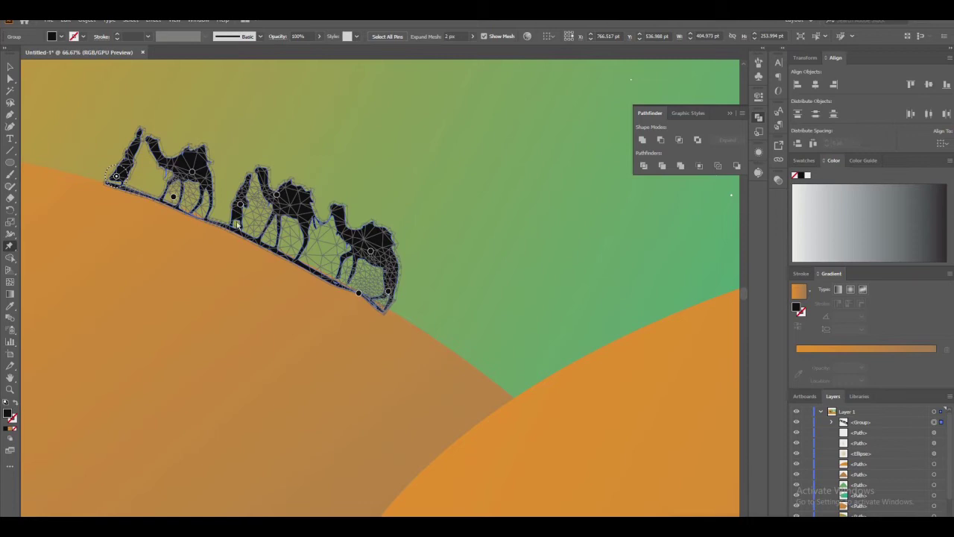
Commit the warp, zoom in around the caravan, and reselect the caravan group for scaling.
key(v)
click(470, 263)
key(ctrl+0)
key(z)
mouse_move(351, 289)
mouse_down()
mouse_move(452, 292)
mouse_move(259, 191)
mouse_up()
click(452, 296)
key(v)
click(418, 294)
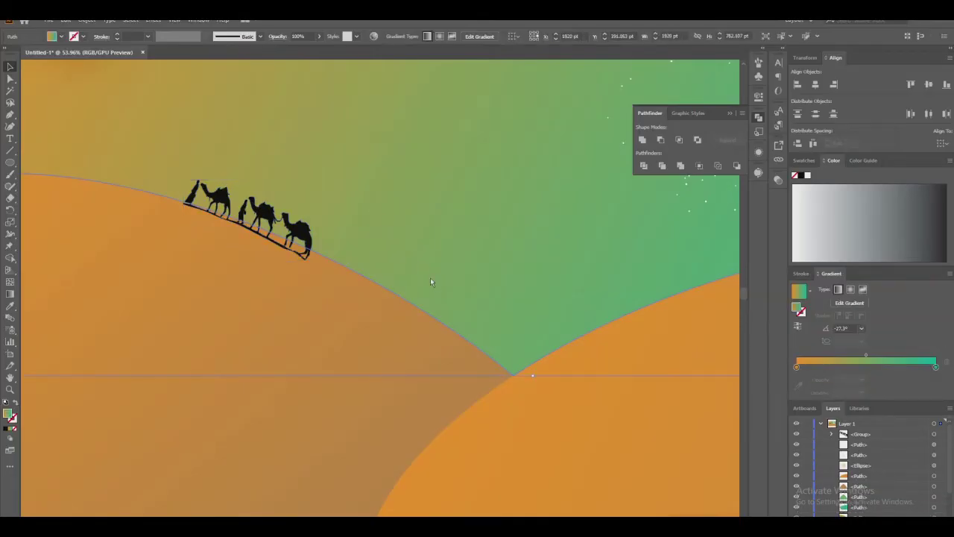
Frame the whole desert scene, deselect everything, and place a first pen point right of the artboard.
key(z)
drag(494, 272, 336, 281)
key(v)
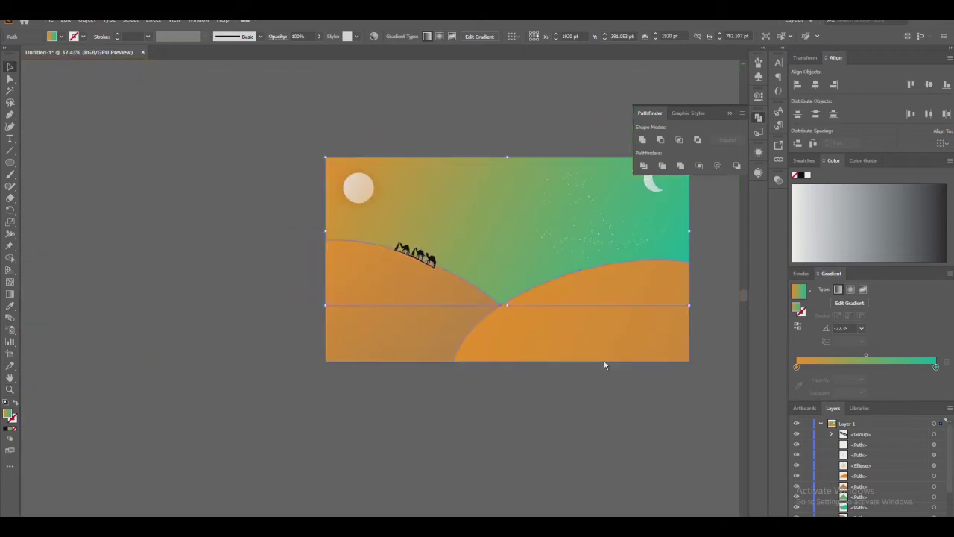
drag(604, 388, 471, 397)
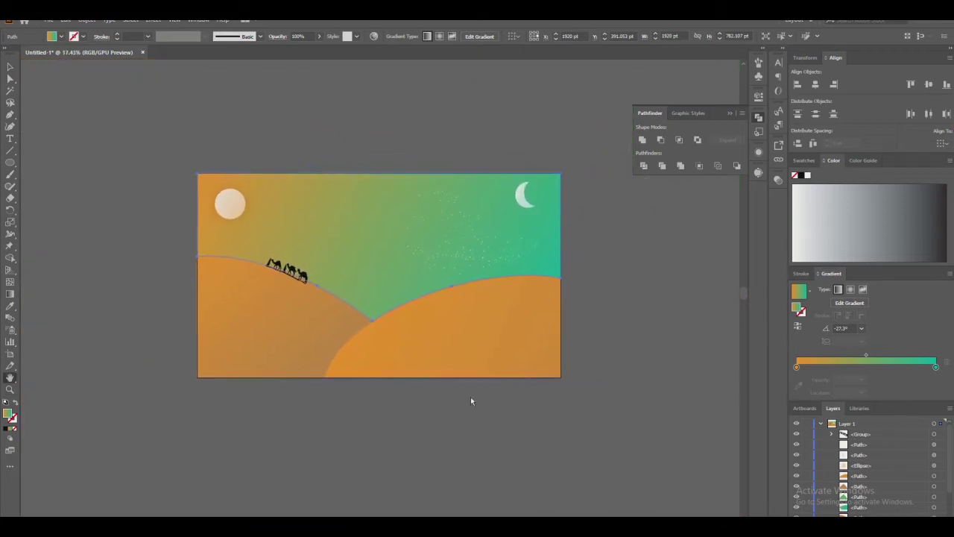
key(v)
click(564, 309)
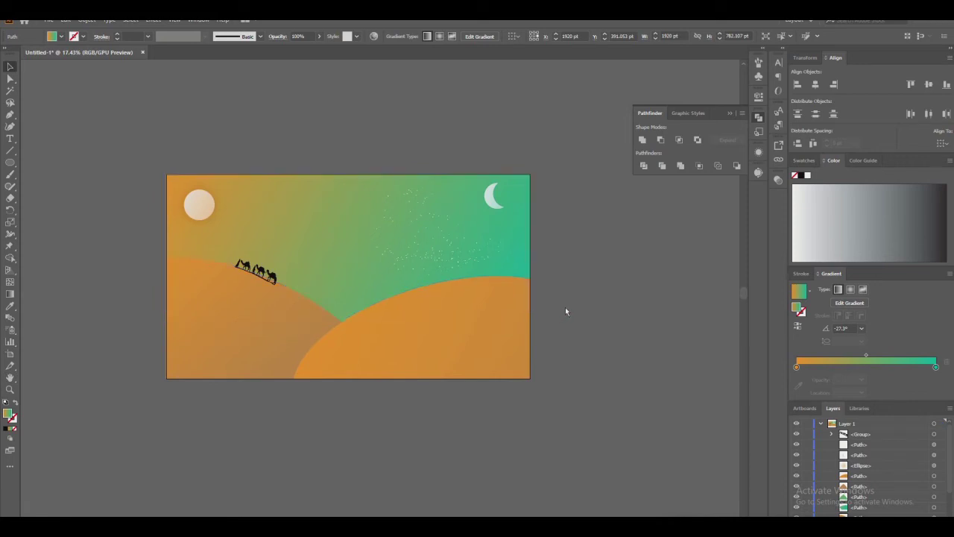
scroll(579, 336, up, 2)
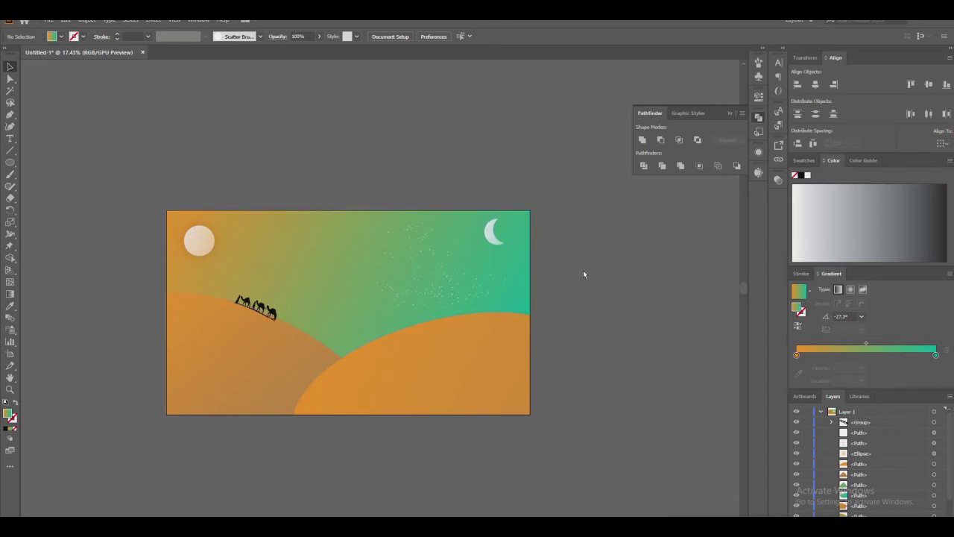
click(647, 259)
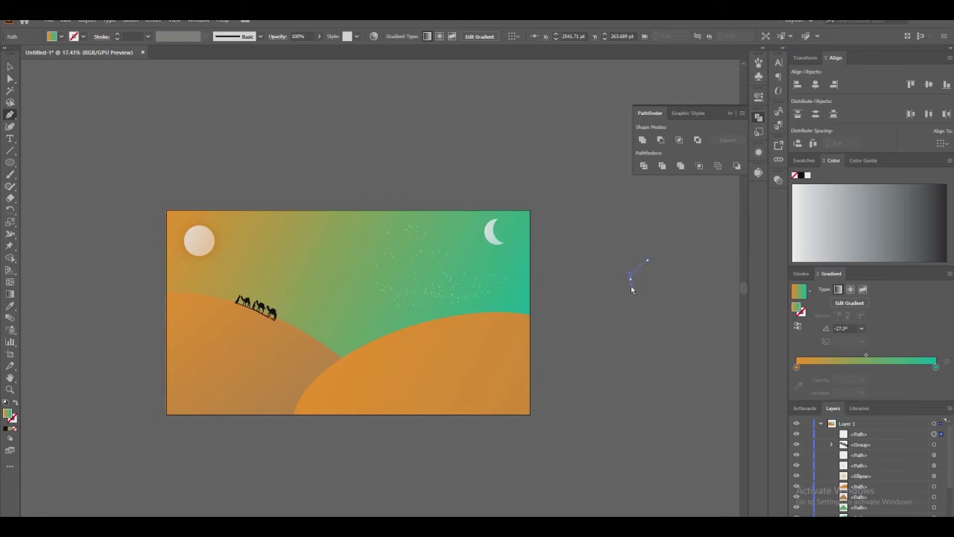
Add a curved second point to complete the pen path as a V shape.
drag(631, 279, 611, 270)
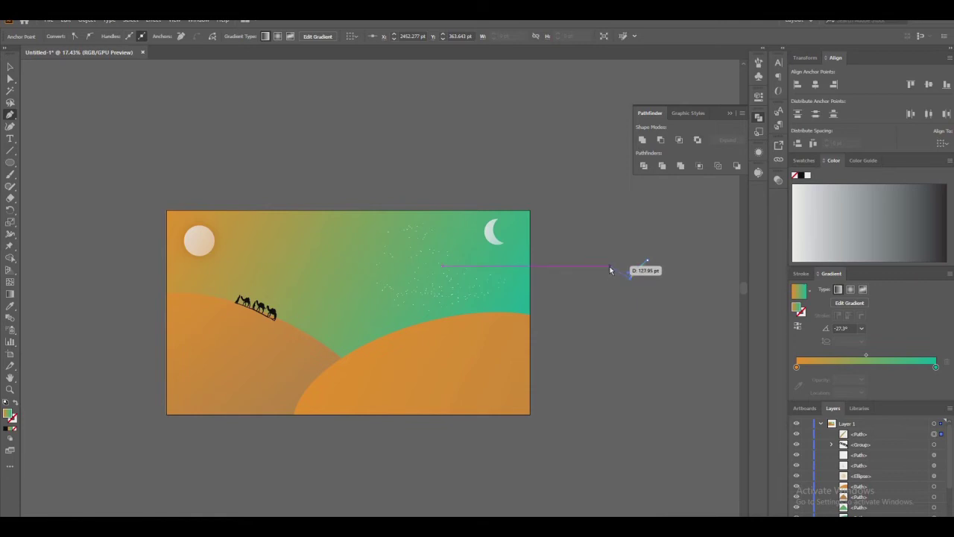
drag(610, 266, 604, 263)
key(v)
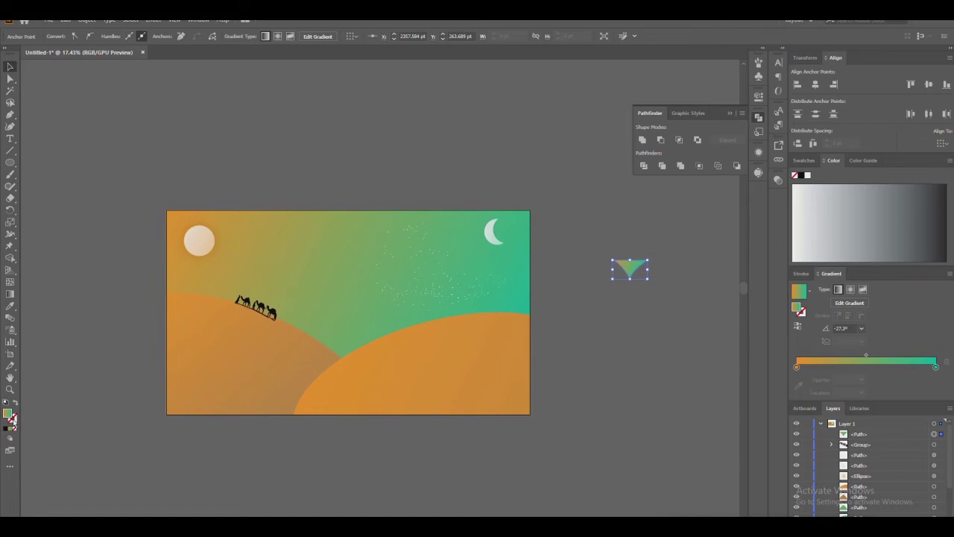
Give the V no fill and a 6 pt black stroke.
click(14, 430)
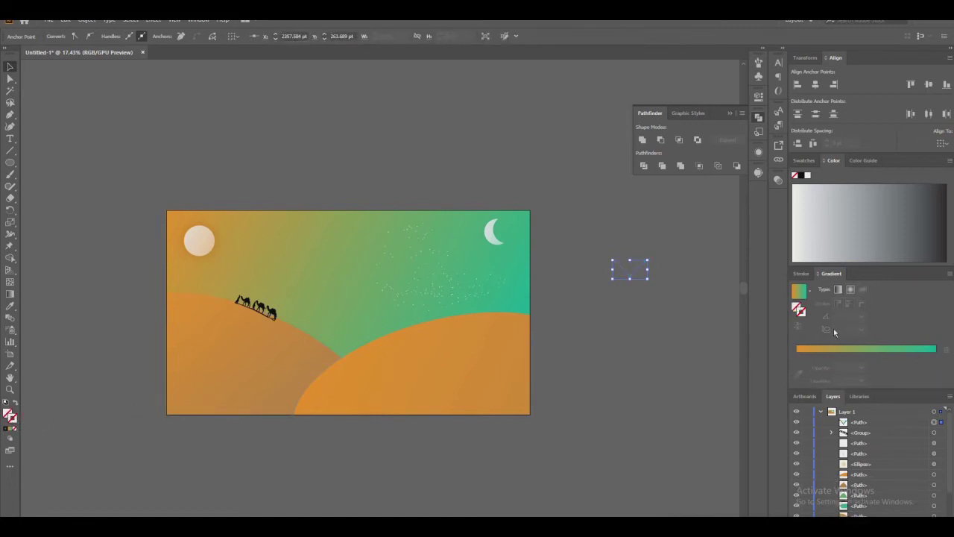
click(802, 274)
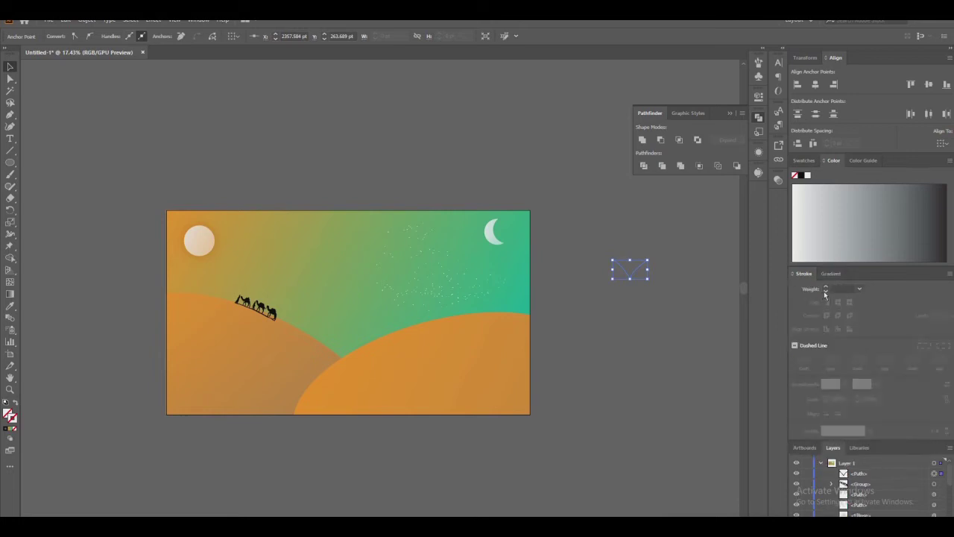
click(825, 287)
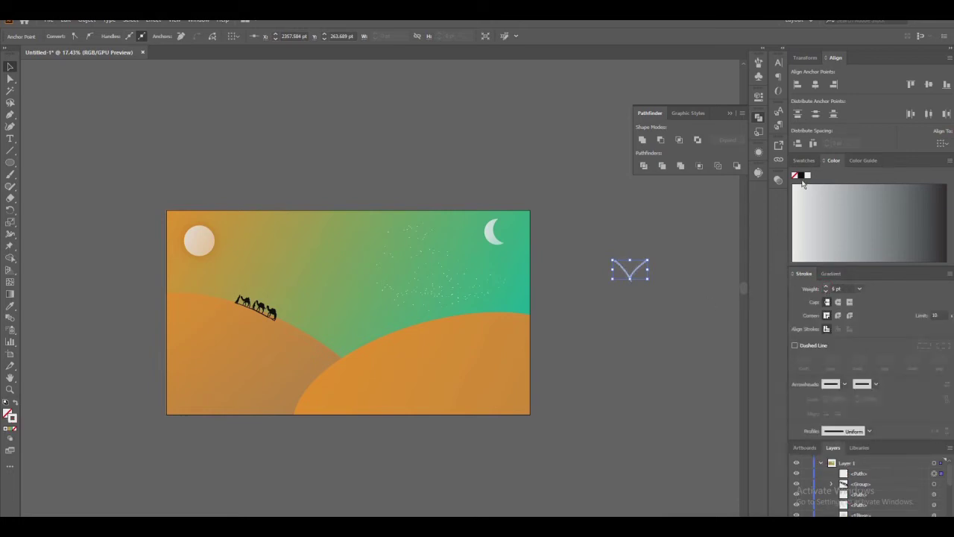
click(802, 177)
click(688, 347)
key(z)
click(635, 282)
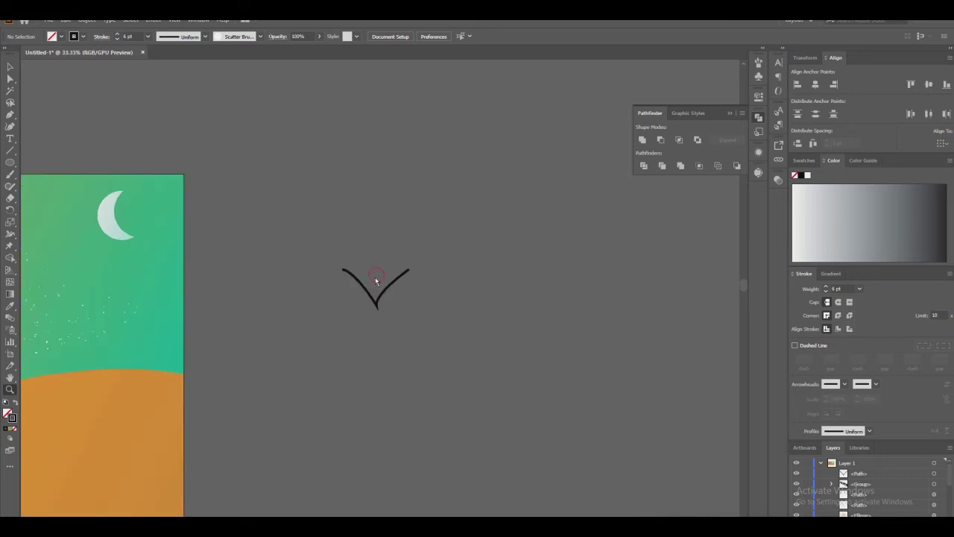
With Direct Selection, move the V's bottom point and lower its left end to reshape the curve.
click(363, 347)
scroll(411, 235, up, 1)
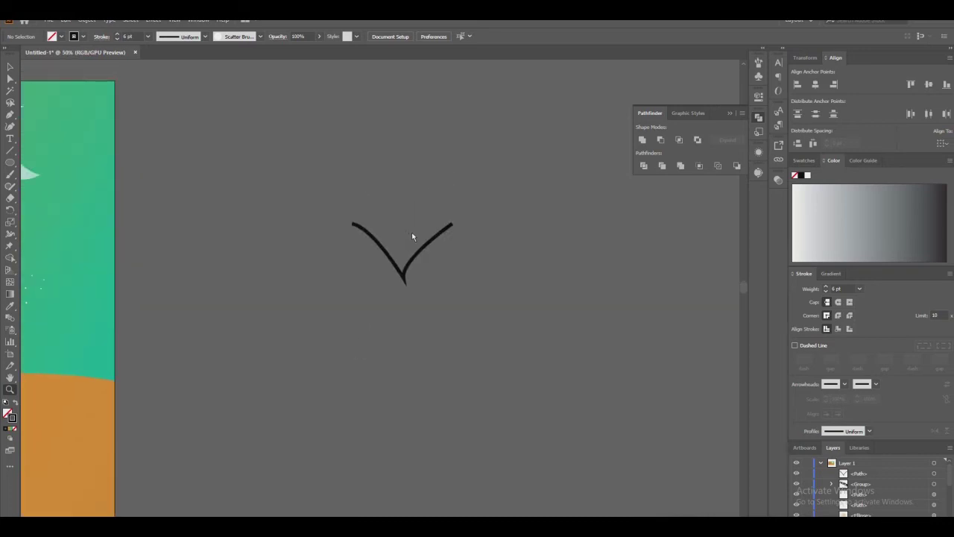
key(a)
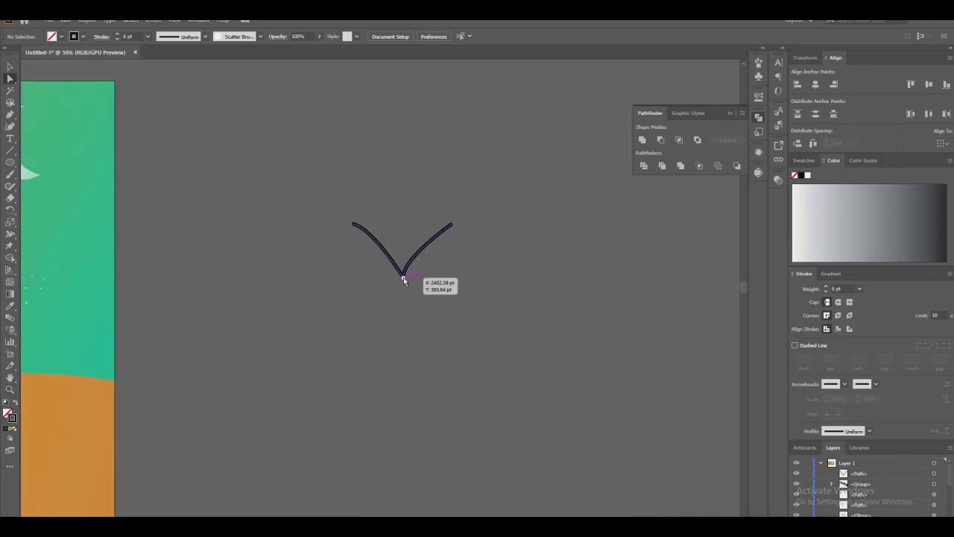
drag(403, 278, 401, 279)
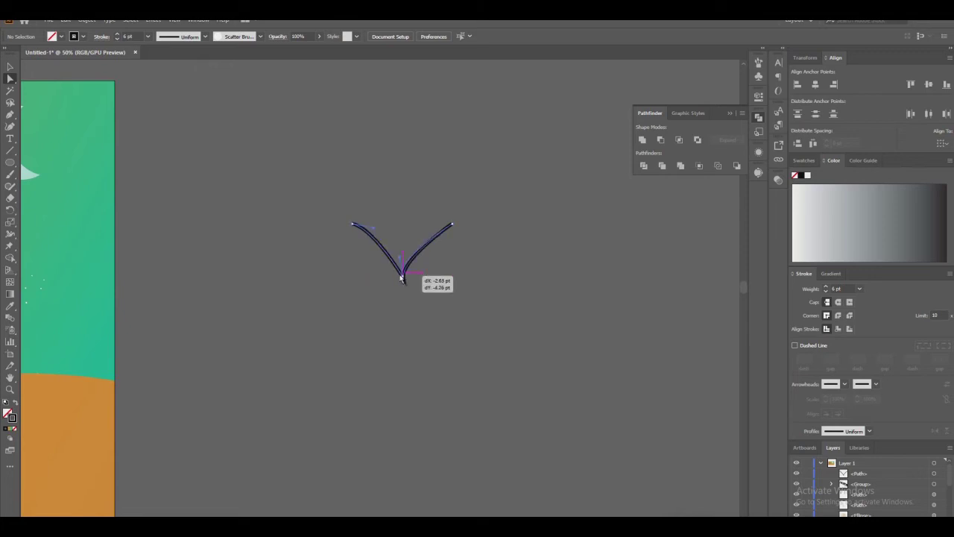
mouse_move(352, 224)
mouse_down()
mouse_move(353, 232)
mouse_move(376, 228)
mouse_up()
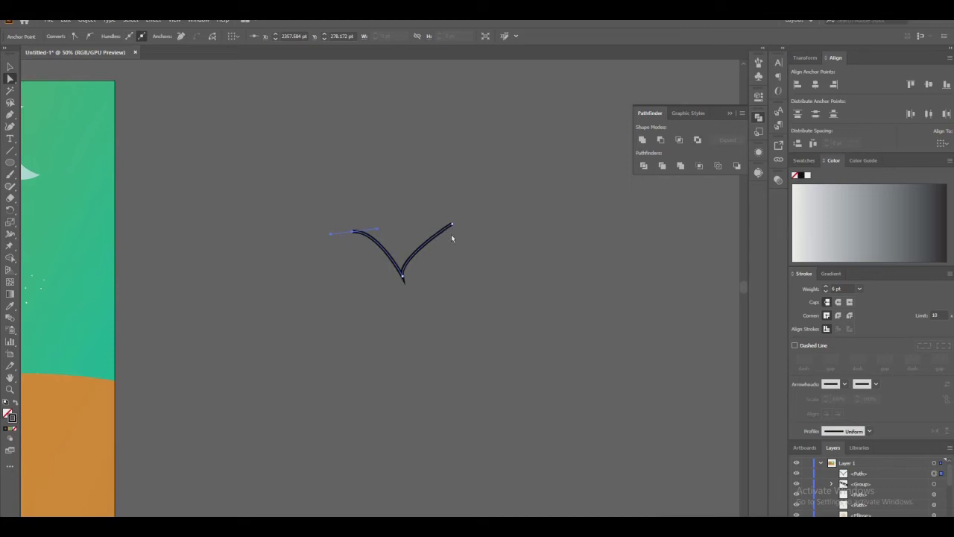
Shift the V's right end slightly left and reposition its bottom point for smoother wing curves.
key(ctrl+shift+a)
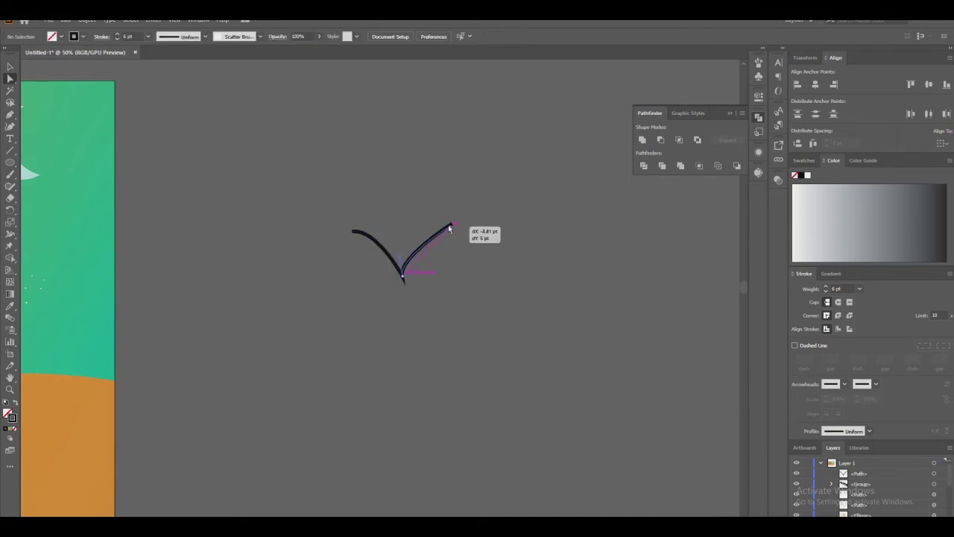
click(449, 228)
drag(449, 228, 441, 227)
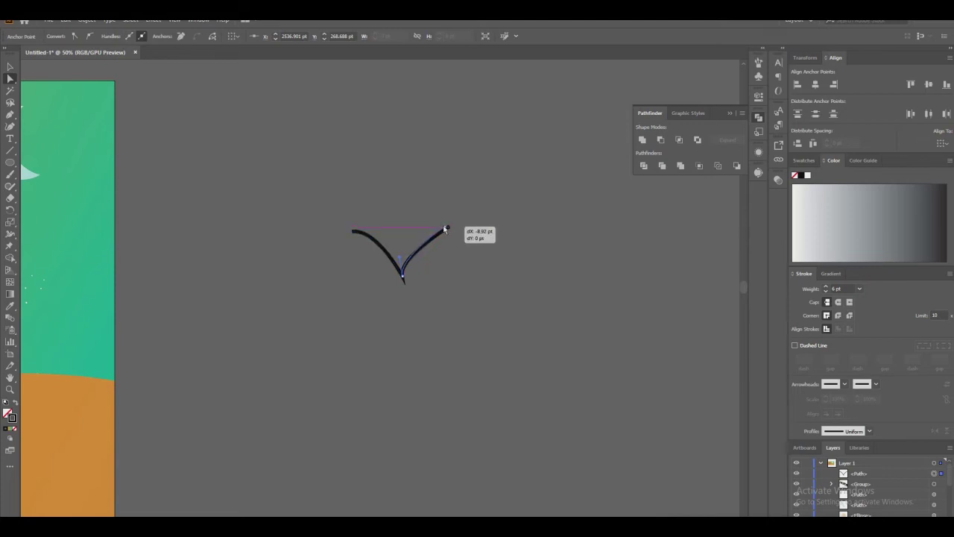
click(401, 261)
drag(402, 274, 403, 279)
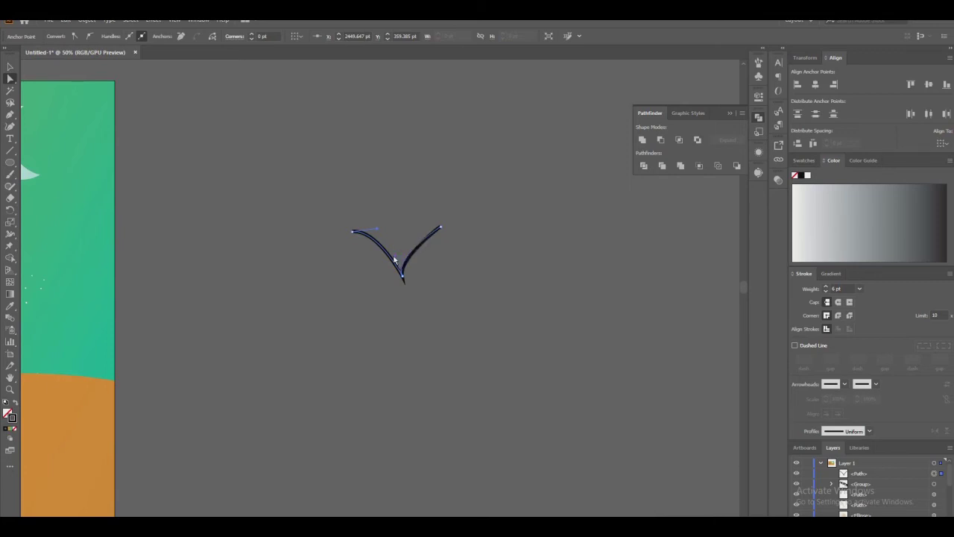
drag(403, 278, 408, 262)
click(440, 226)
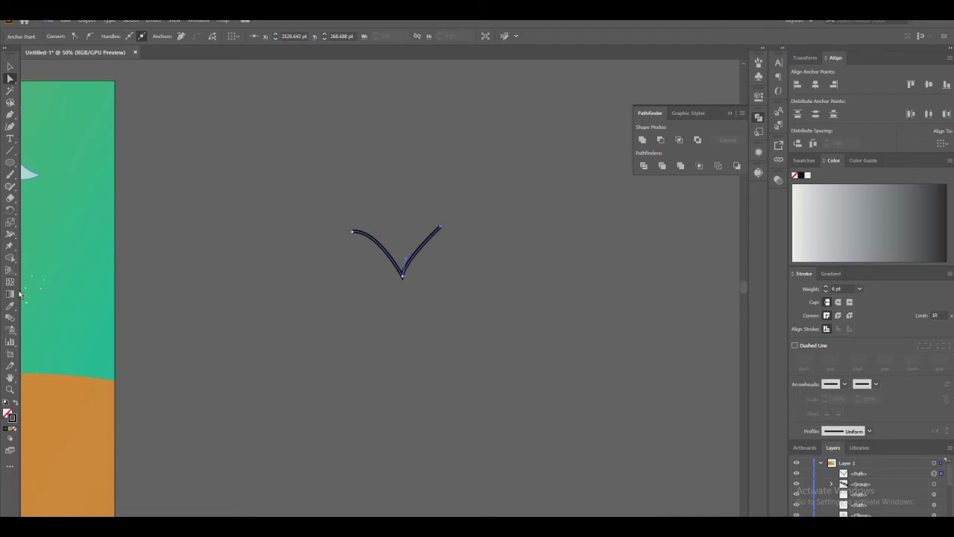
click(10, 247)
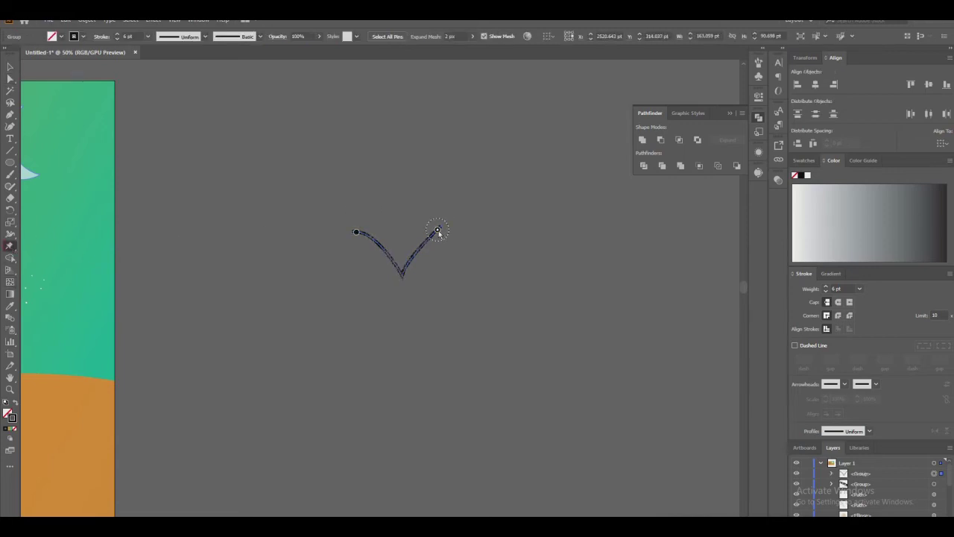
Puppet-warp the V, bending the right arm and pulling the left end slightly down and left.
drag(437, 231, 434, 231)
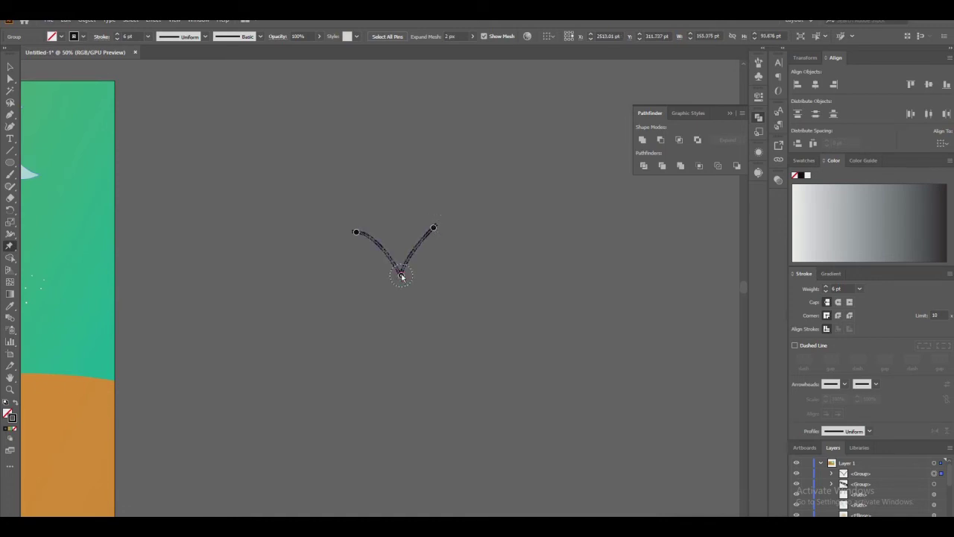
drag(434, 229, 439, 233)
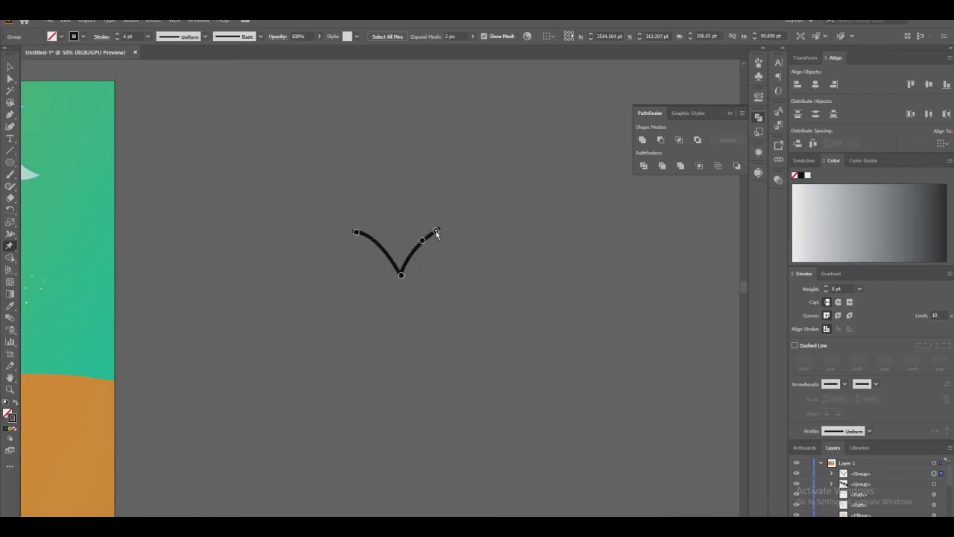
click(377, 243)
drag(356, 233, 352, 236)
key(v)
click(501, 264)
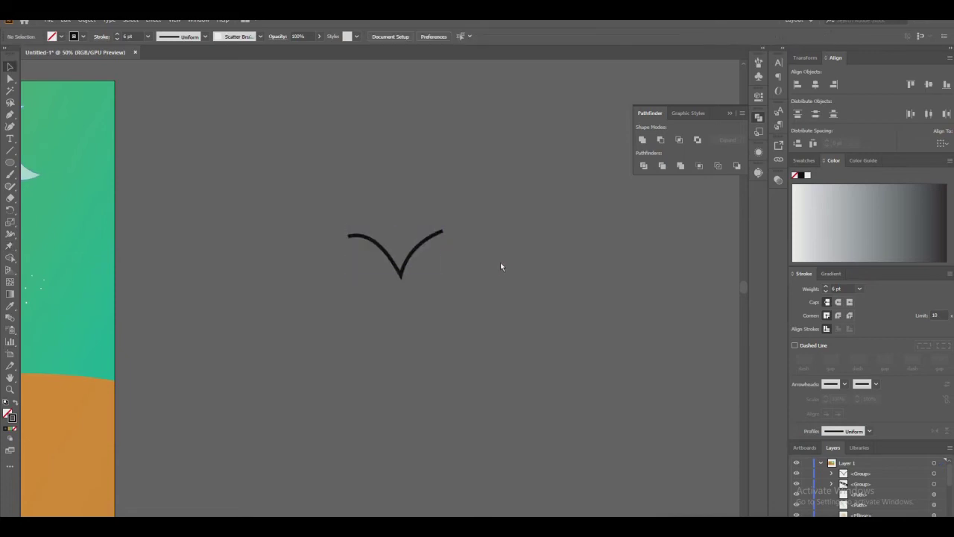
Give the V's stroke round caps and a round corner join, then zoom out to the artboard.
click(420, 249)
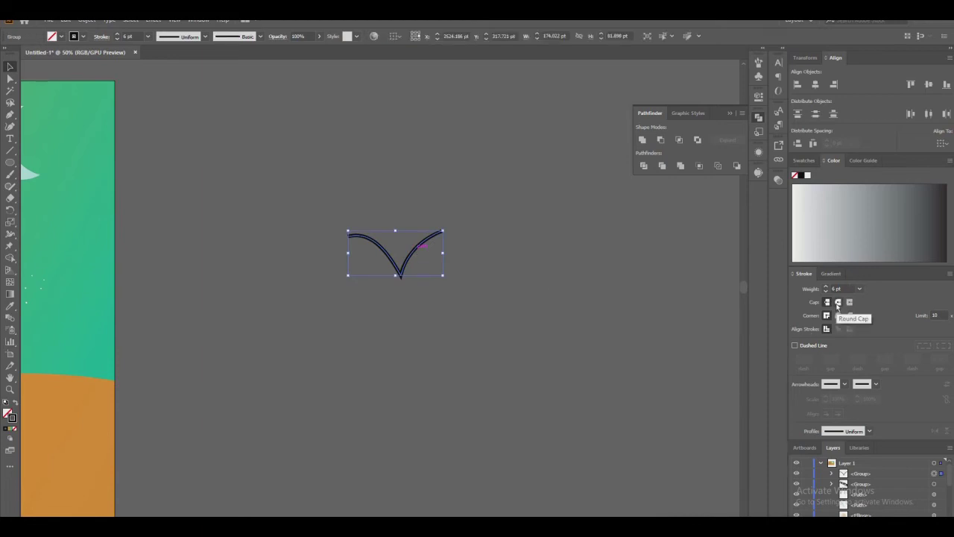
click(837, 303)
click(604, 314)
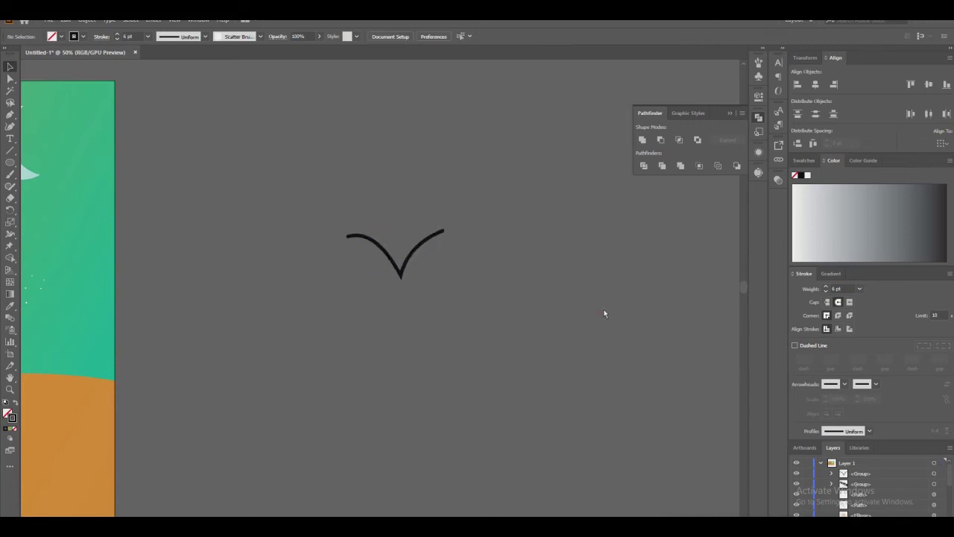
click(837, 315)
click(411, 252)
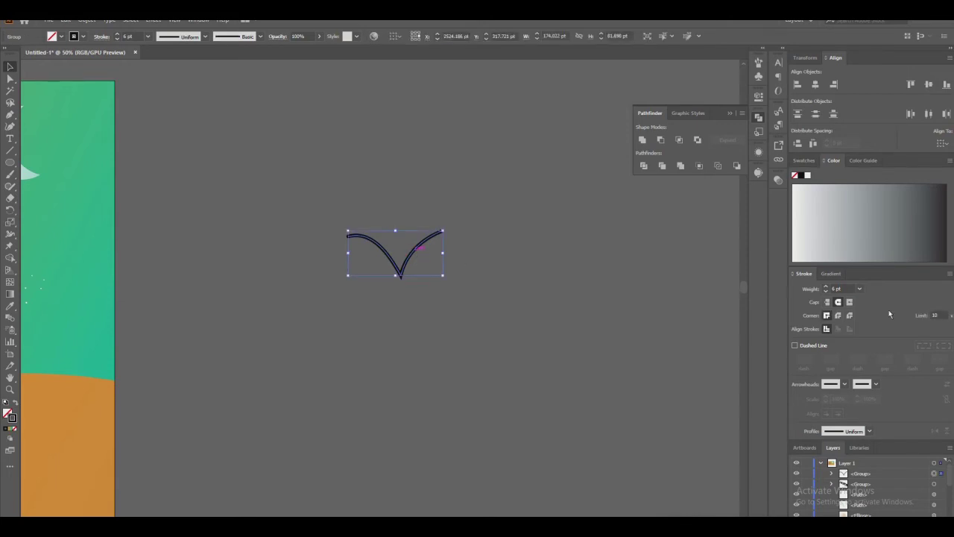
click(838, 316)
click(572, 294)
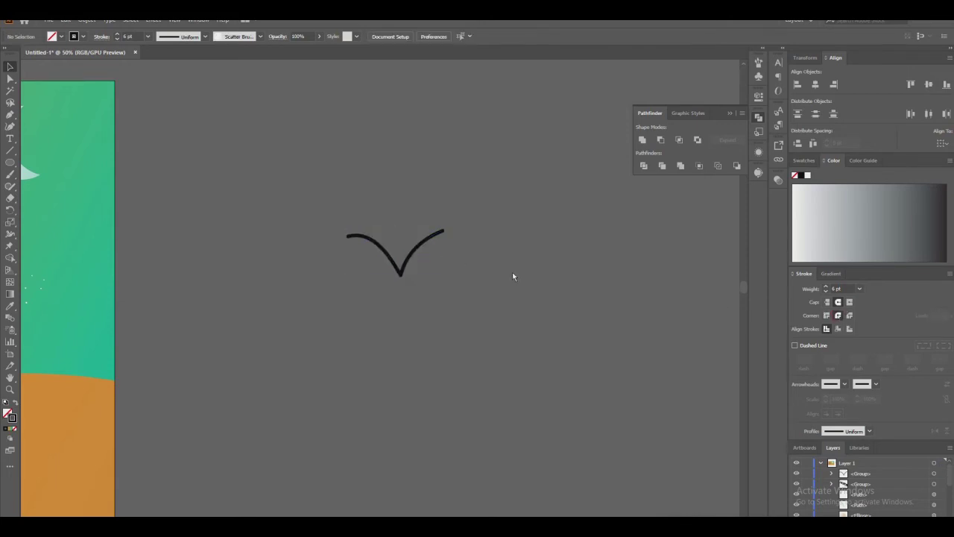
key(z)
drag(566, 290, 545, 294)
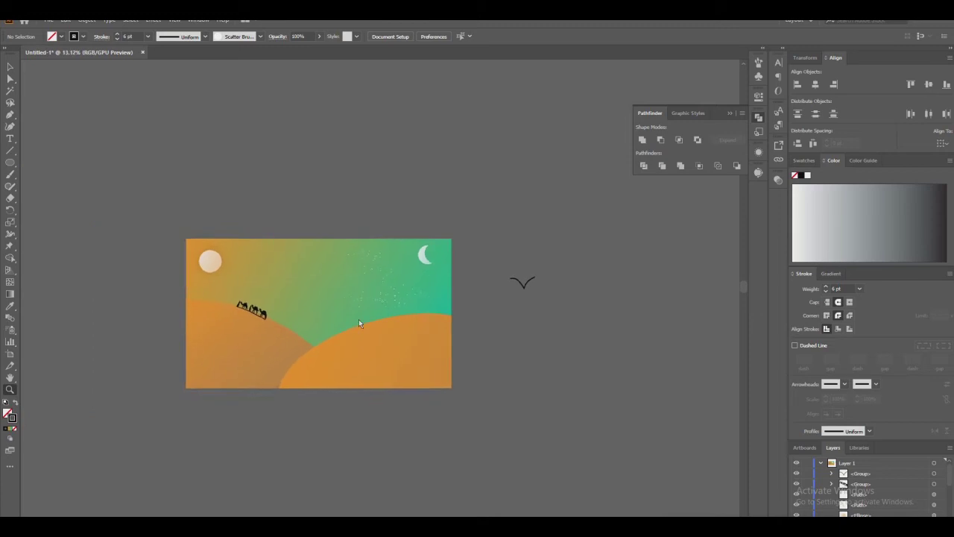
Shrink the V bird and move it onto the sun.
key(v)
click(527, 282)
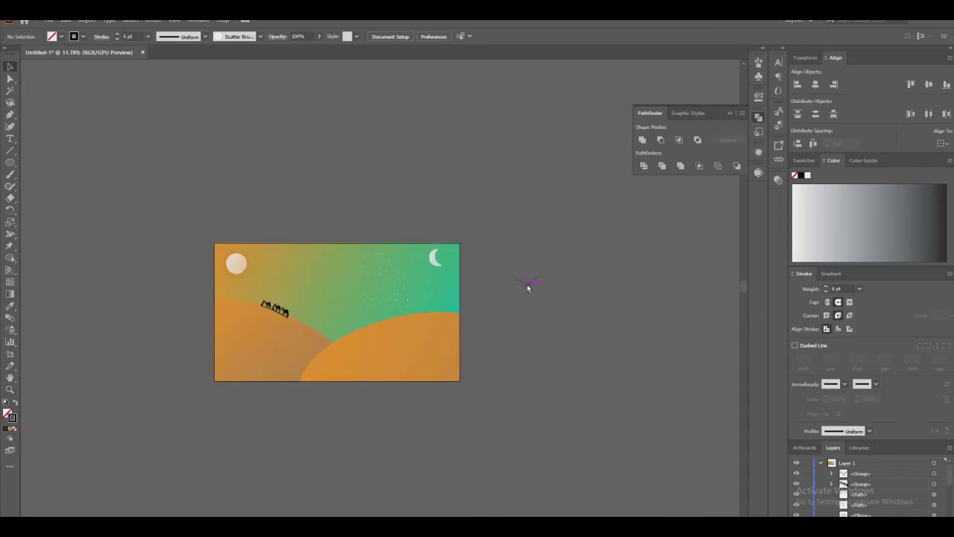
drag(533, 290, 526, 290)
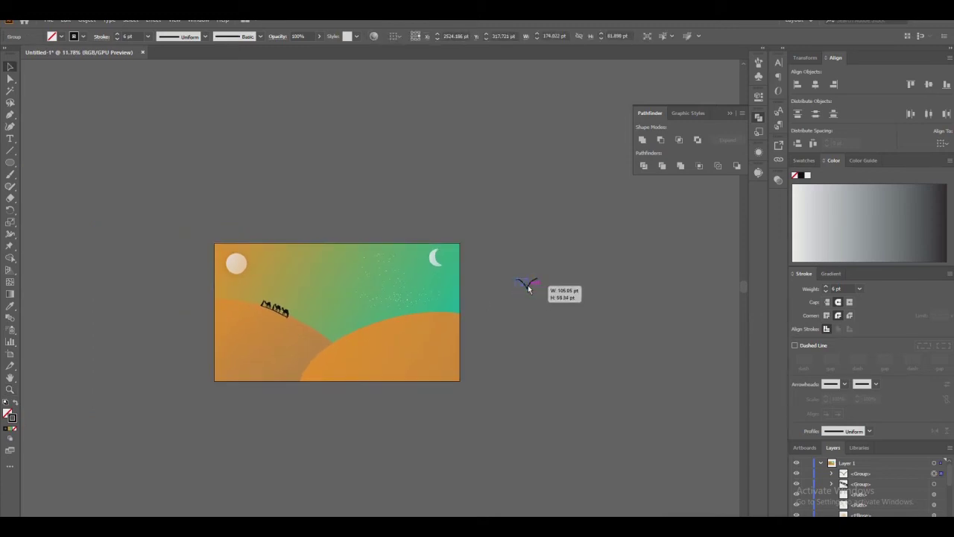
drag(525, 284, 241, 270)
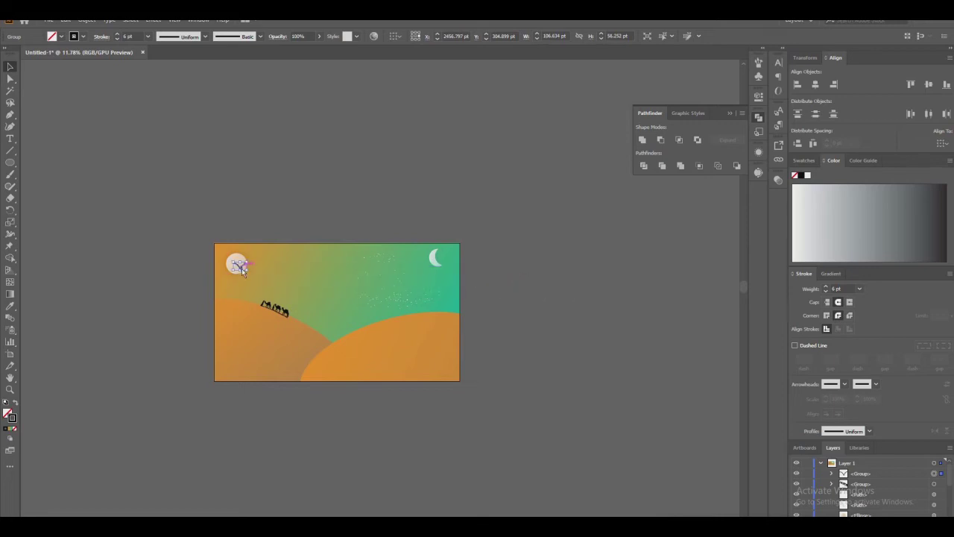
Zoom in on the sun and shrink the bird to about 26 × 17 pt inside it.
key(z)
click(237, 269)
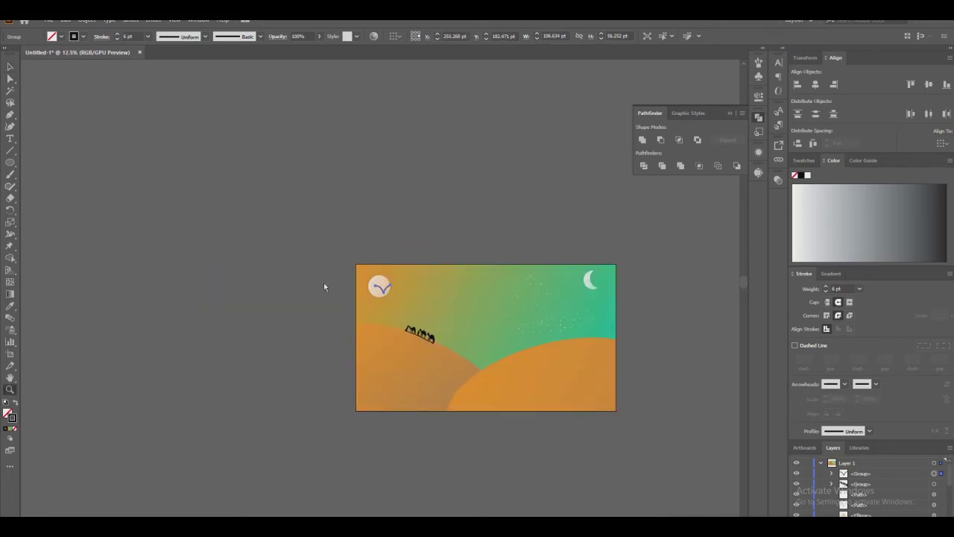
click(364, 290)
click(372, 295)
click(315, 308)
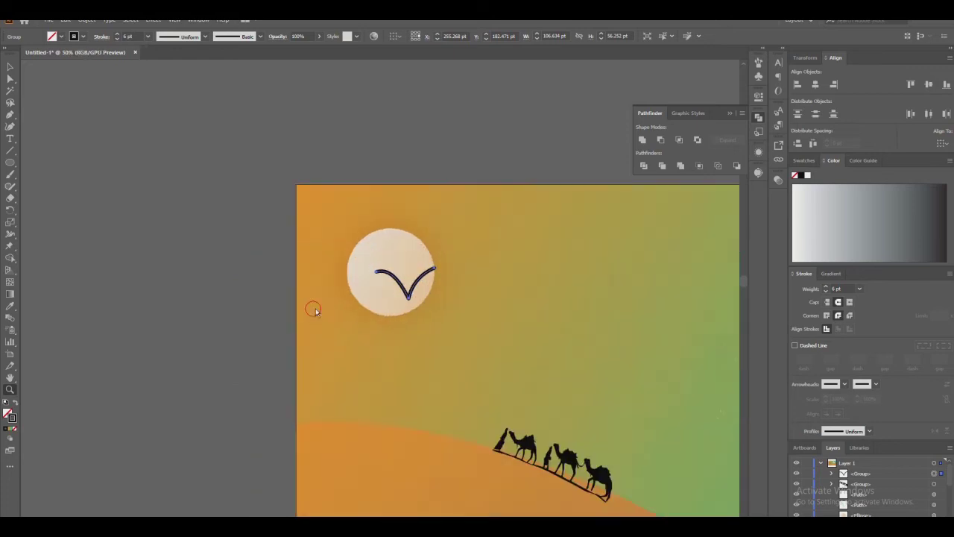
click(401, 294)
key(v)
drag(536, 278, 481, 252)
Set the bird's stroke weight to 2 pt.
click(826, 291)
click(825, 291)
click(825, 292)
click(825, 292)
click(826, 291)
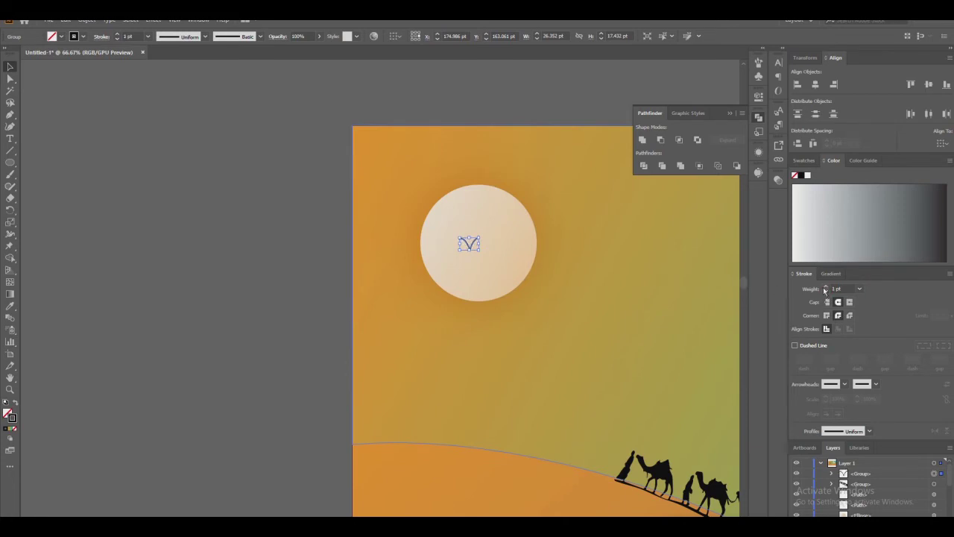
click(826, 288)
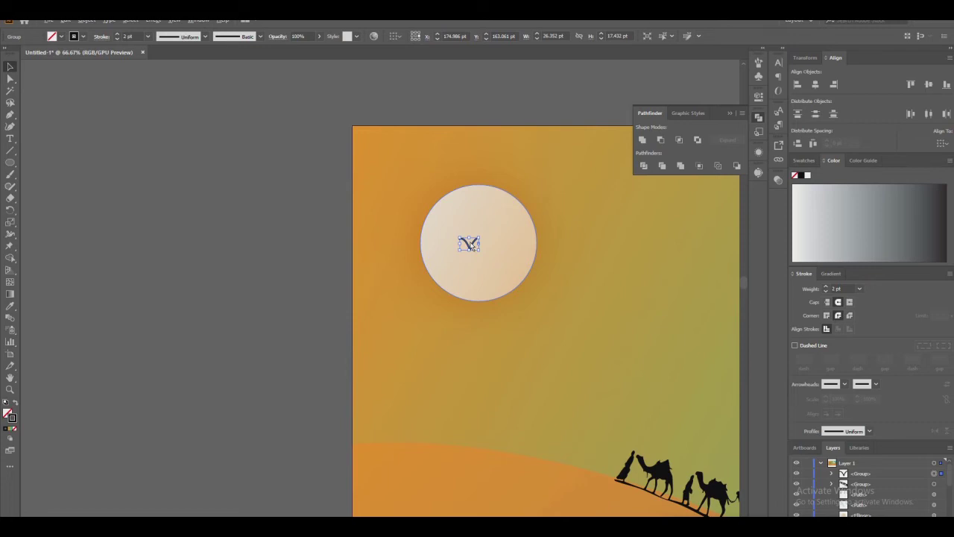
Alt-drag bird copies into a five-bird flock across the sun, then zoom out to the whole scene.
mouse_move(470, 244)
mouse_down()
mouse_move(510, 244)
mouse_move(483, 267)
mouse_move(510, 262)
mouse_move(499, 284)
mouse_up()
drag(510, 241, 516, 243)
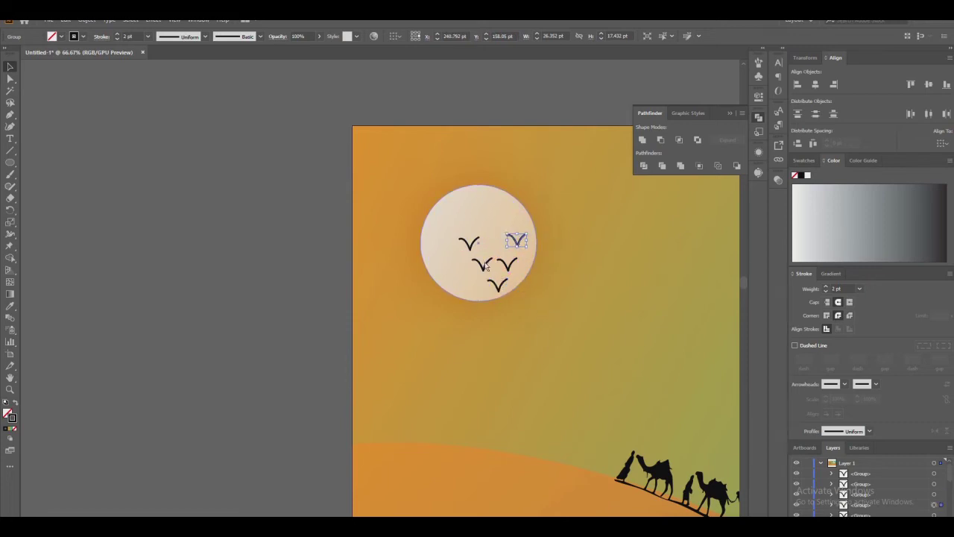
mouse_move(481, 267)
mouse_down()
mouse_move(457, 249)
mouse_move(512, 263)
mouse_move(521, 241)
mouse_up()
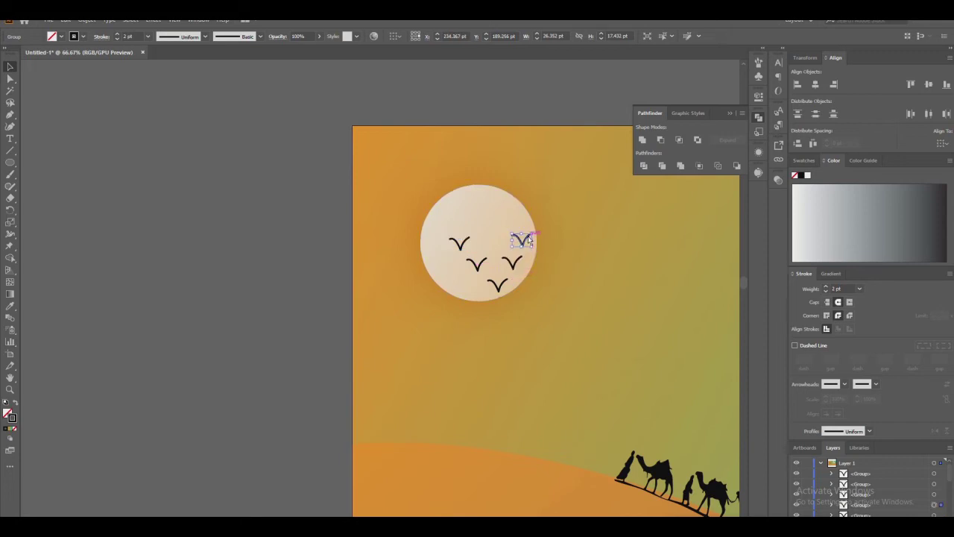
key(ctrl+alt+bracketleft)
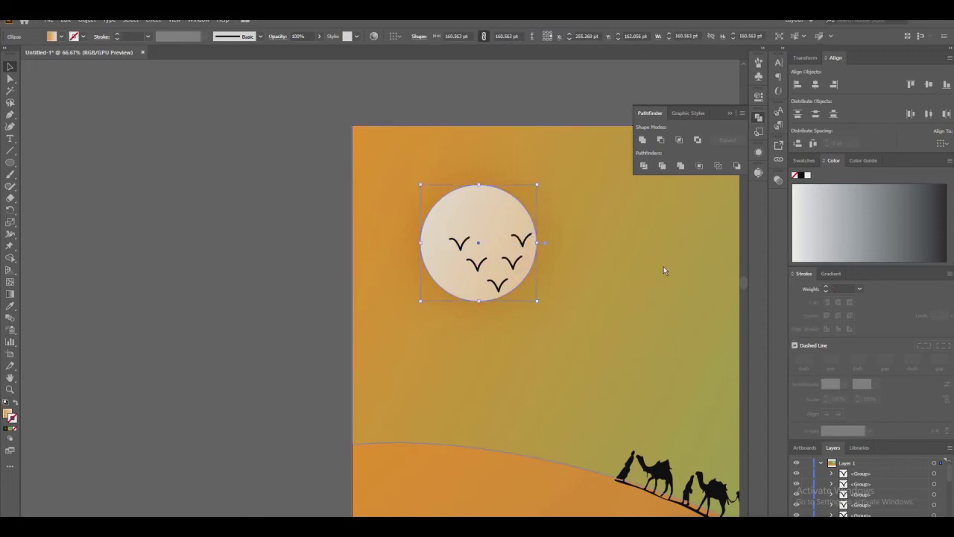
key(z)
drag(664, 270, 534, 268)
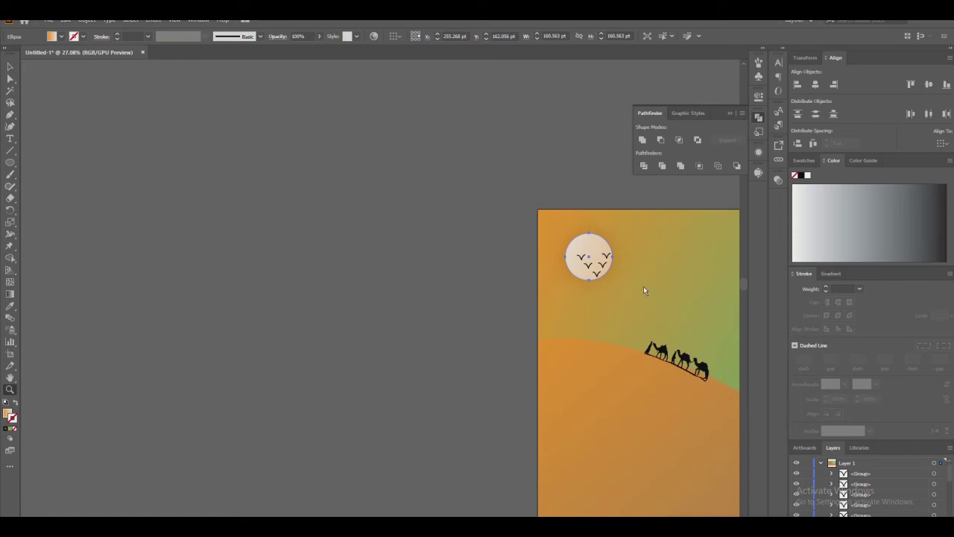
drag(654, 282, 247, 242)
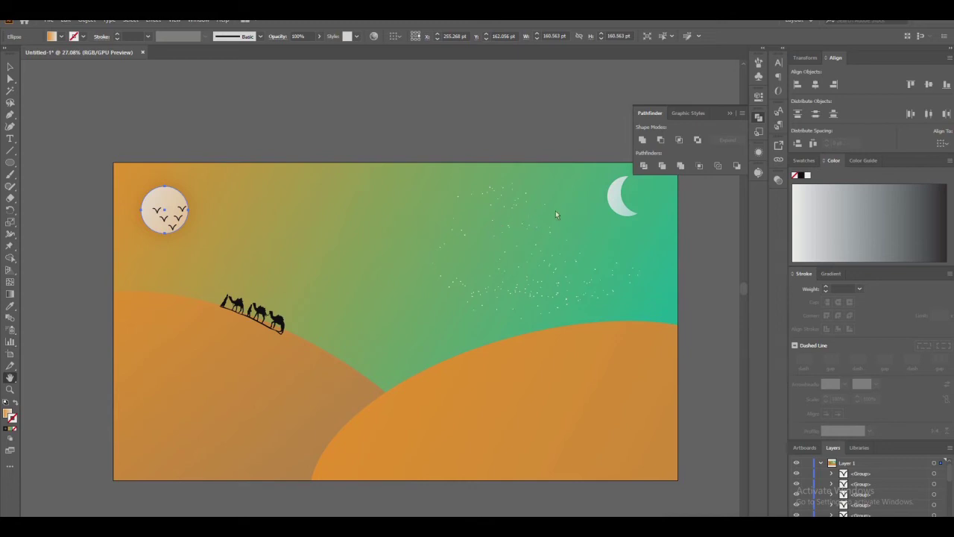
Draw a straight diagonal line above the artboard with the Pen tool.
key(p)
click(381, 134)
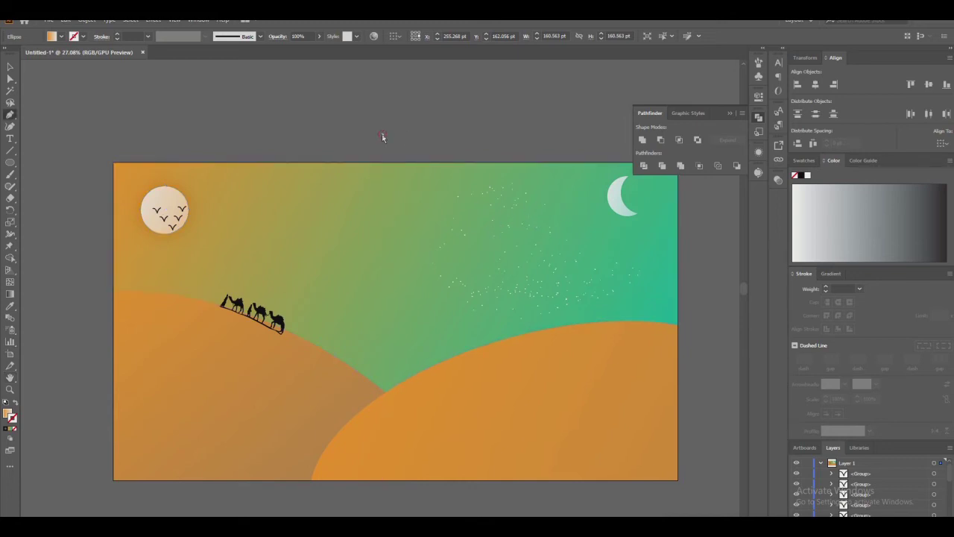
click(438, 112)
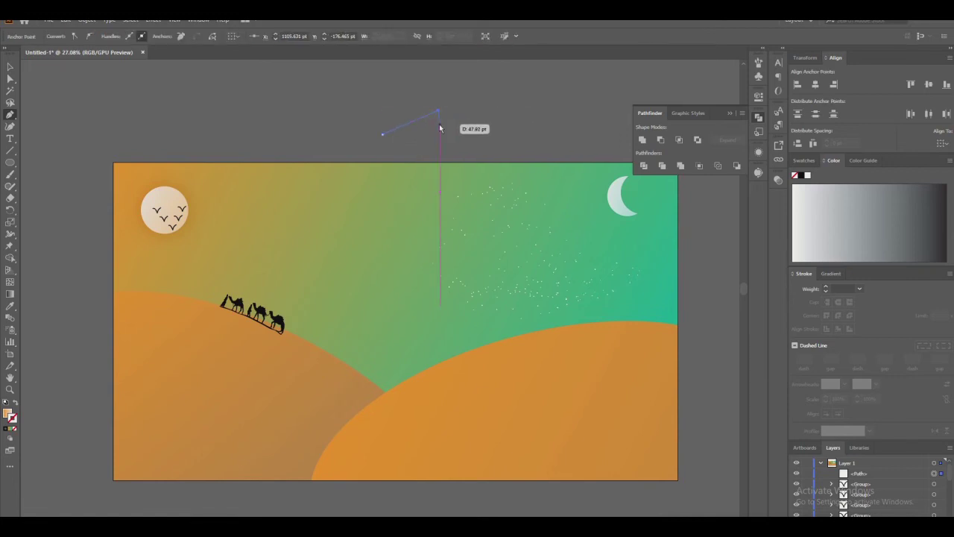
key(Escape)
Give the line a 2 pt stroke with a tapered width profile.
key(z)
click(401, 139)
click(404, 302)
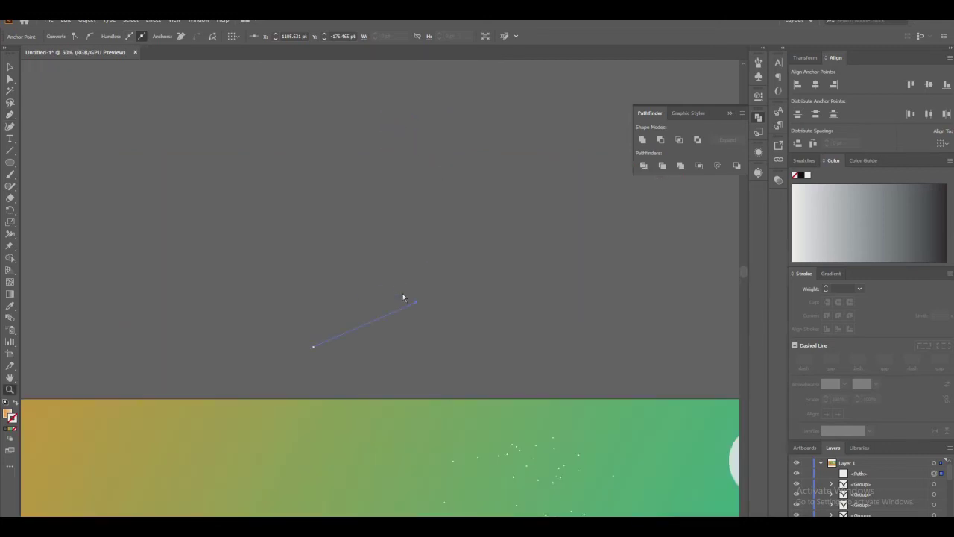
click(826, 287)
click(826, 288)
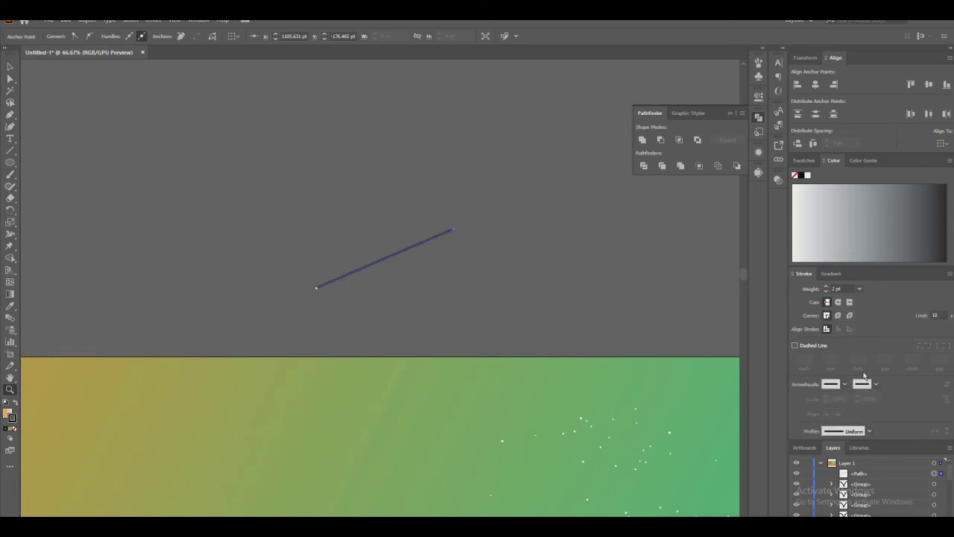
click(866, 432)
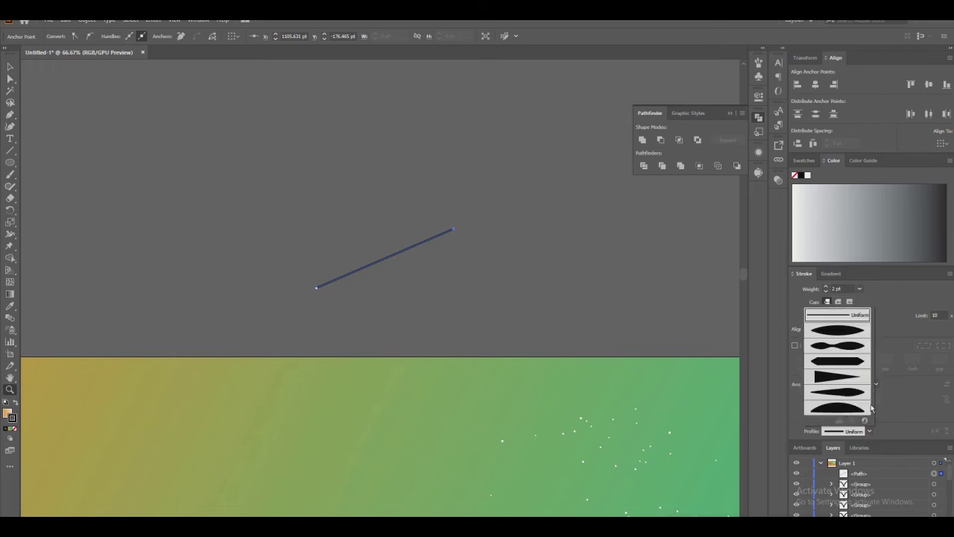
click(841, 377)
key(ctrl+equal)
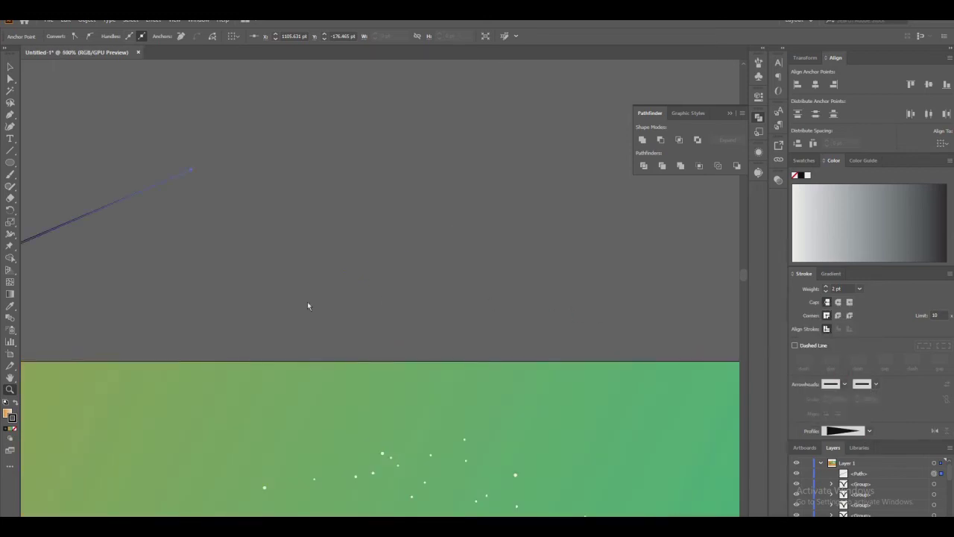
key(ctrl+equal)
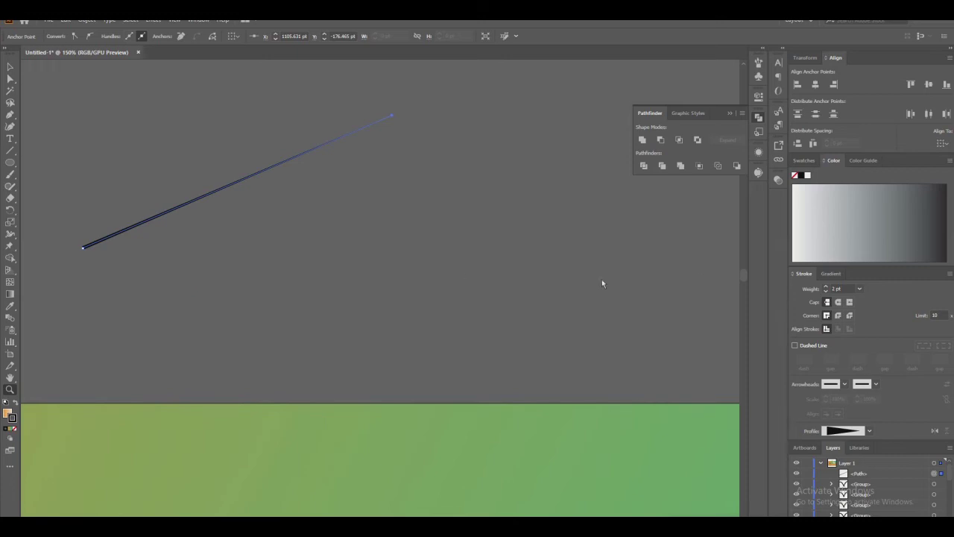
click(831, 274)
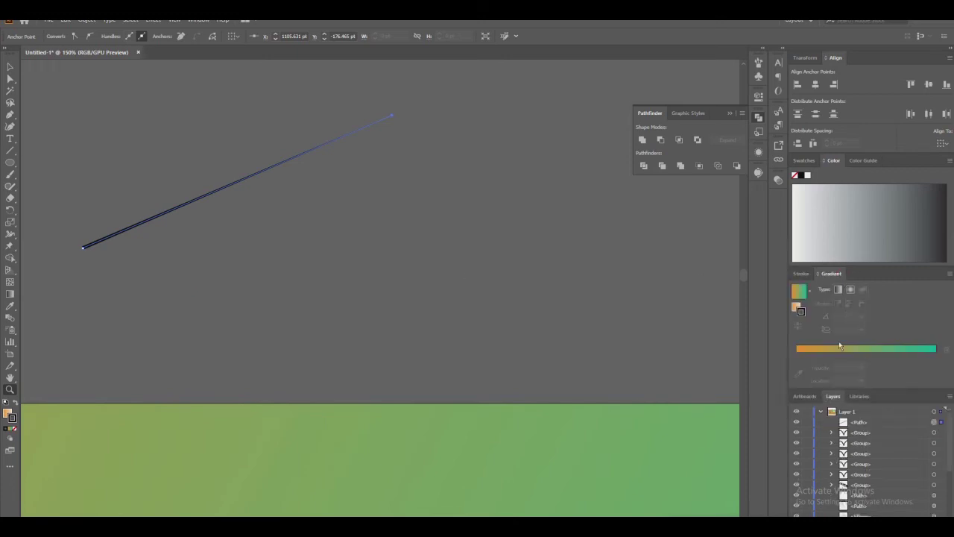
Apply a linear teal-to-white gradient to the line's stroke, with the white stop at the end.
click(838, 290)
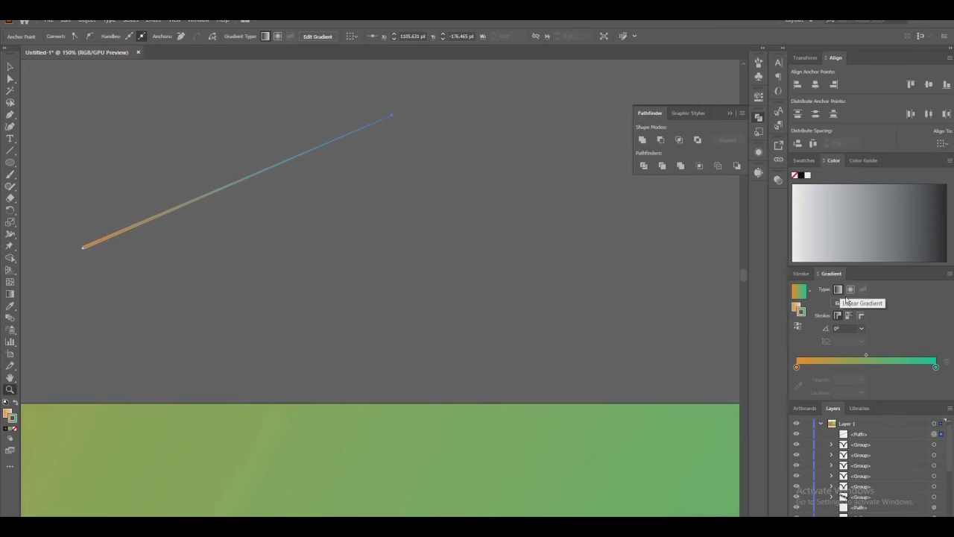
click(797, 369)
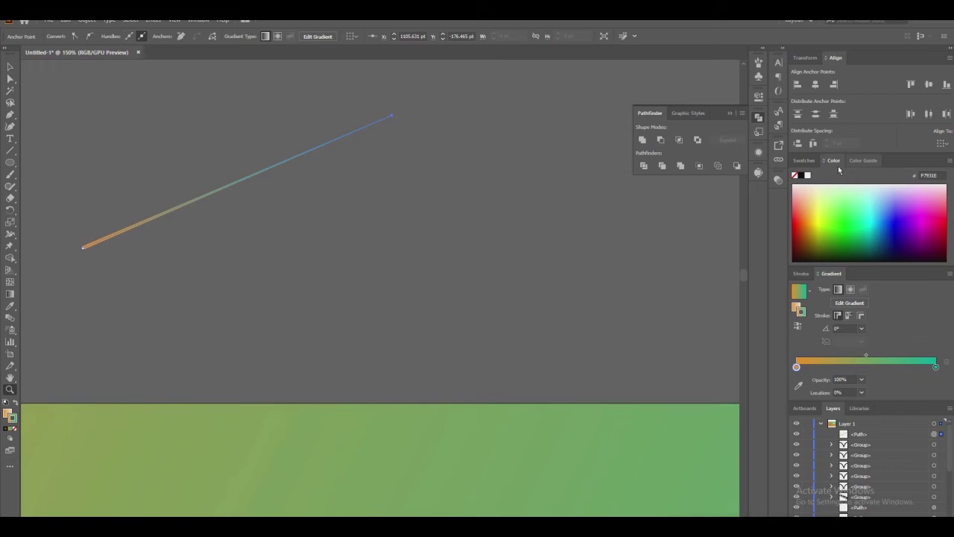
click(803, 160)
click(872, 221)
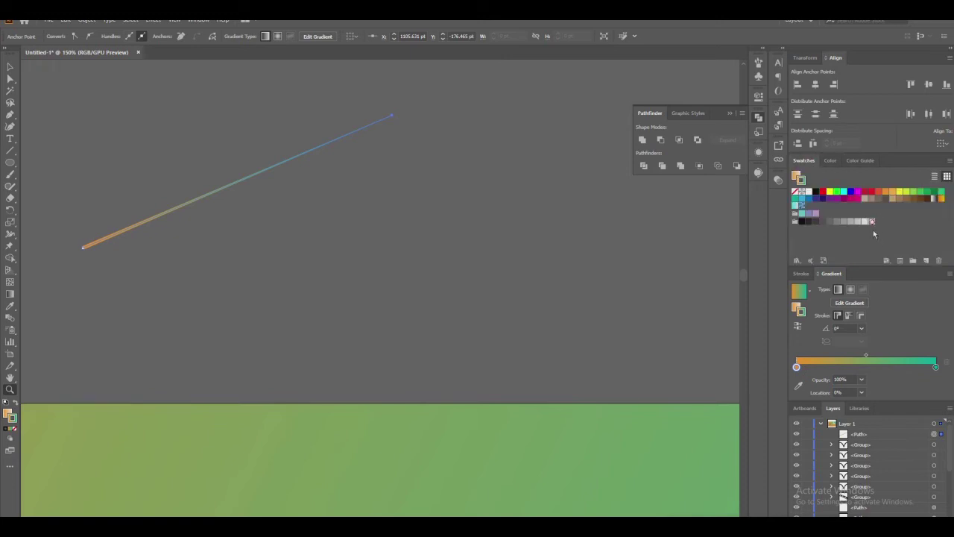
mouse_move(796, 368)
mouse_down()
mouse_move(903, 372)
mouse_move(796, 368)
mouse_up()
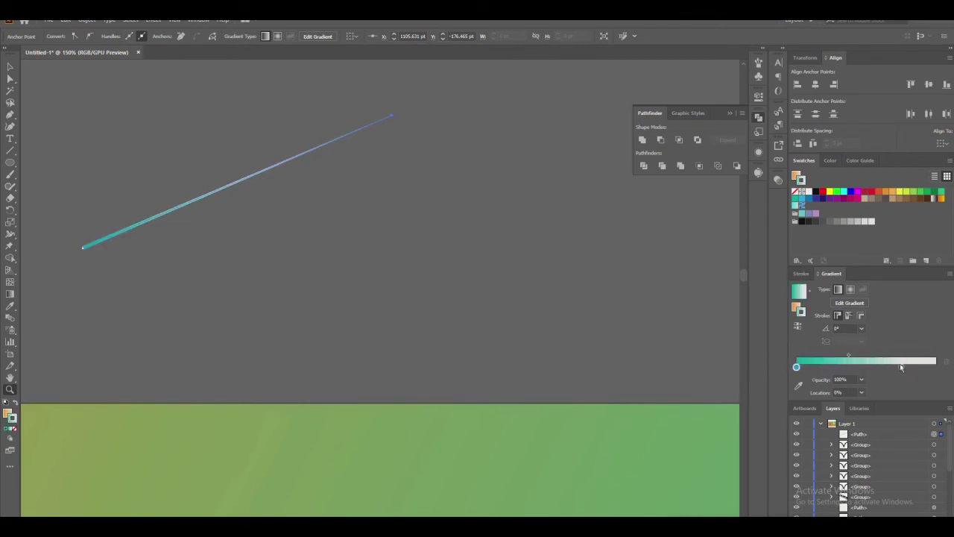
drag(902, 367, 946, 371)
Give the streak round caps and round joins, then reselect it.
click(803, 274)
click(838, 302)
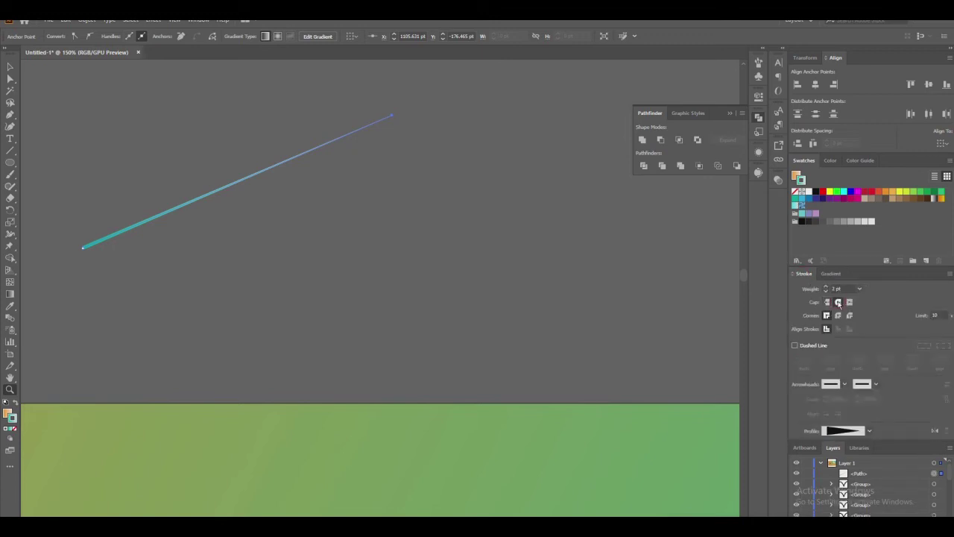
click(838, 316)
click(598, 304)
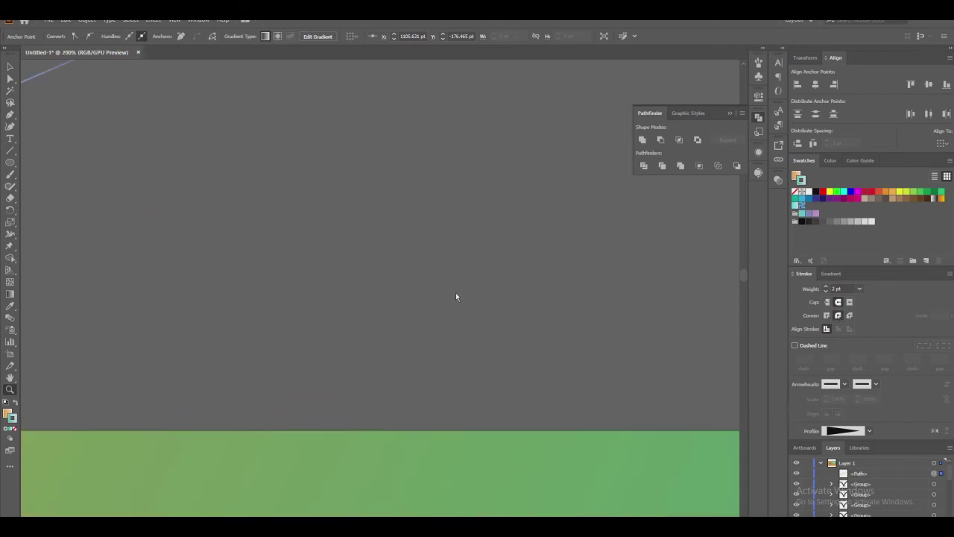
drag(243, 271, 620, 364)
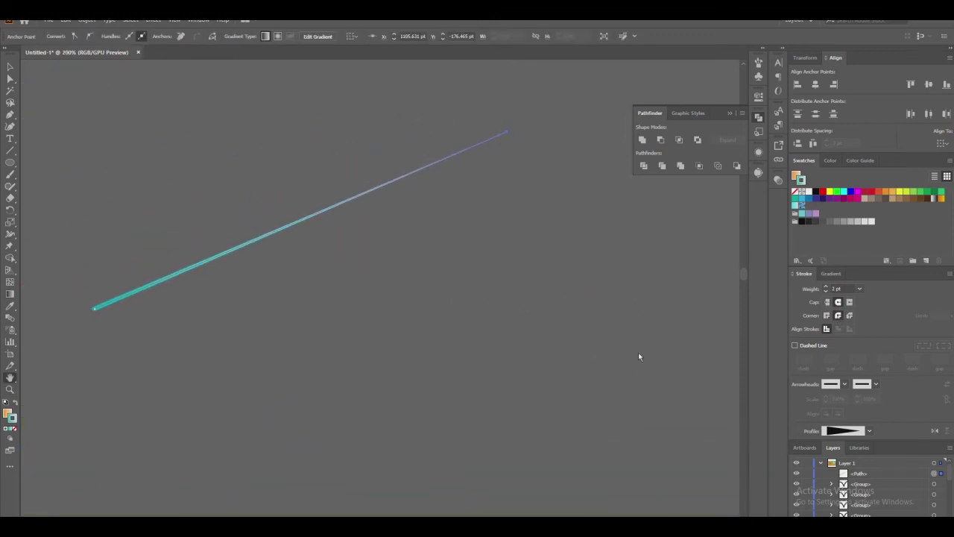
key(v)
click(447, 365)
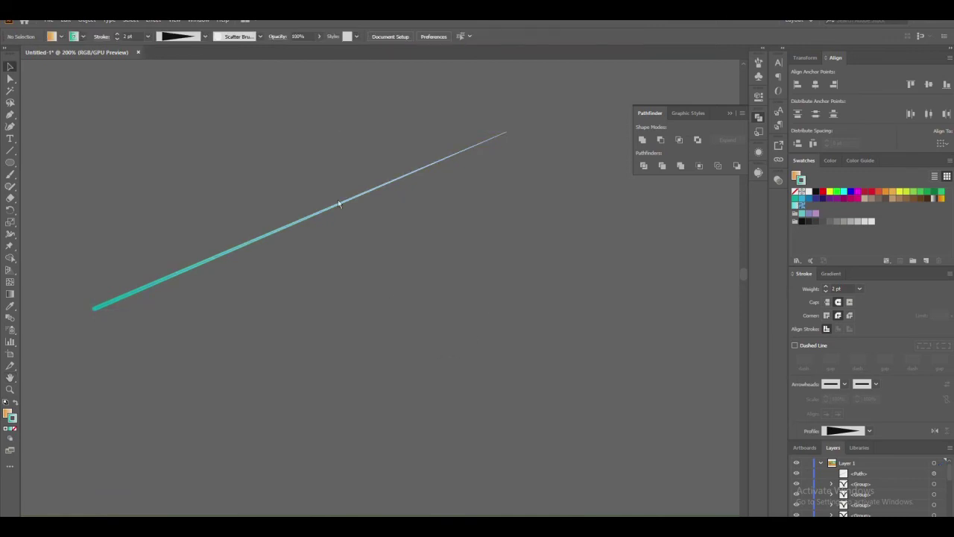
Give the gradient streak 67% opacity and the Overlay blend mode.
click(290, 228)
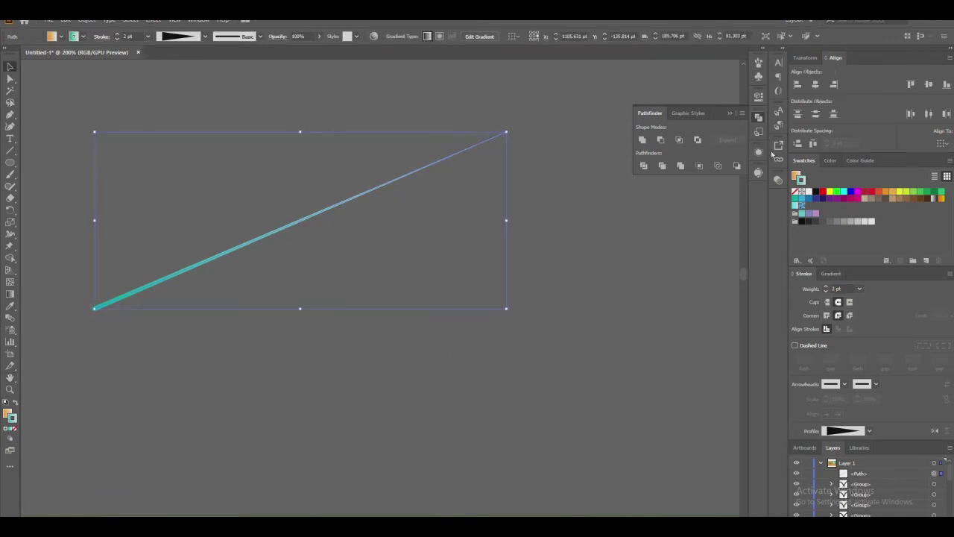
click(778, 179)
click(754, 192)
drag(744, 206, 740, 206)
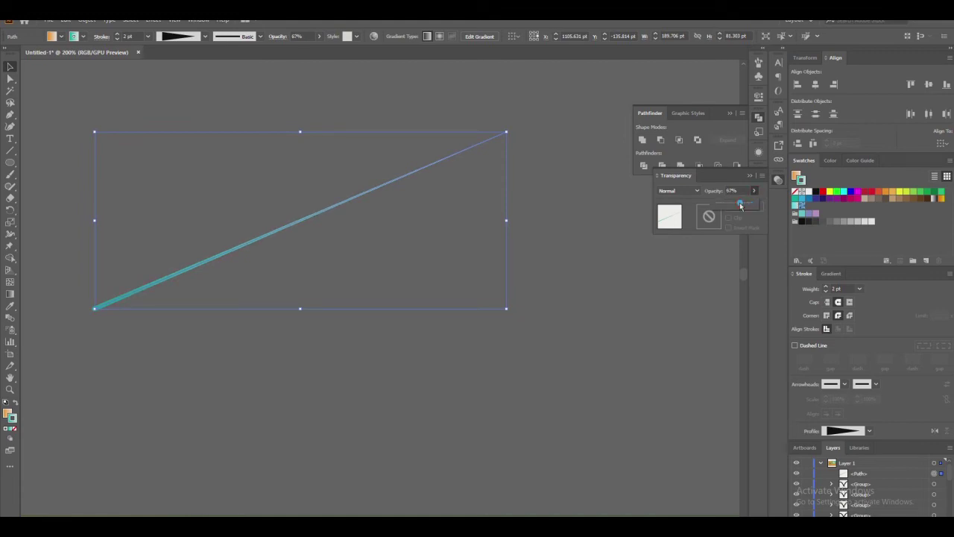
click(697, 191)
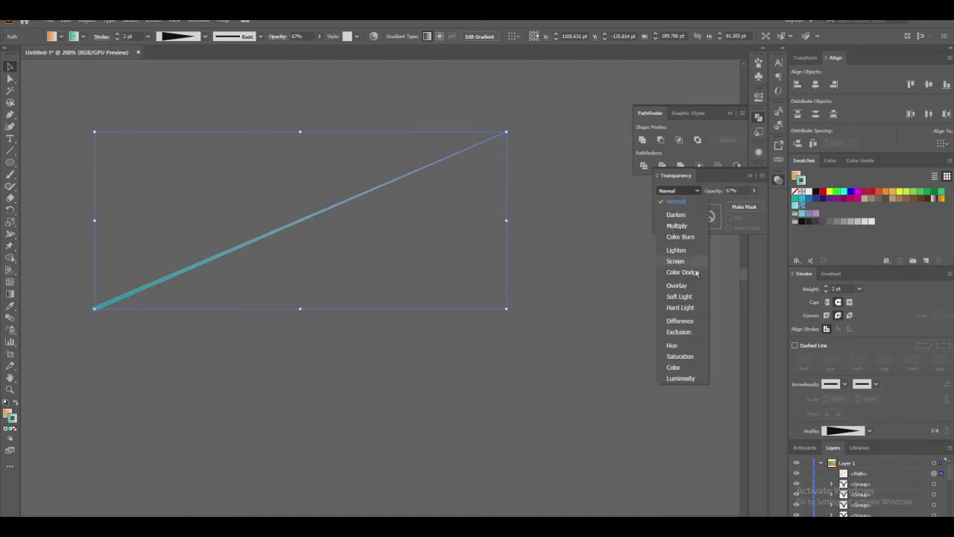
click(678, 285)
click(578, 281)
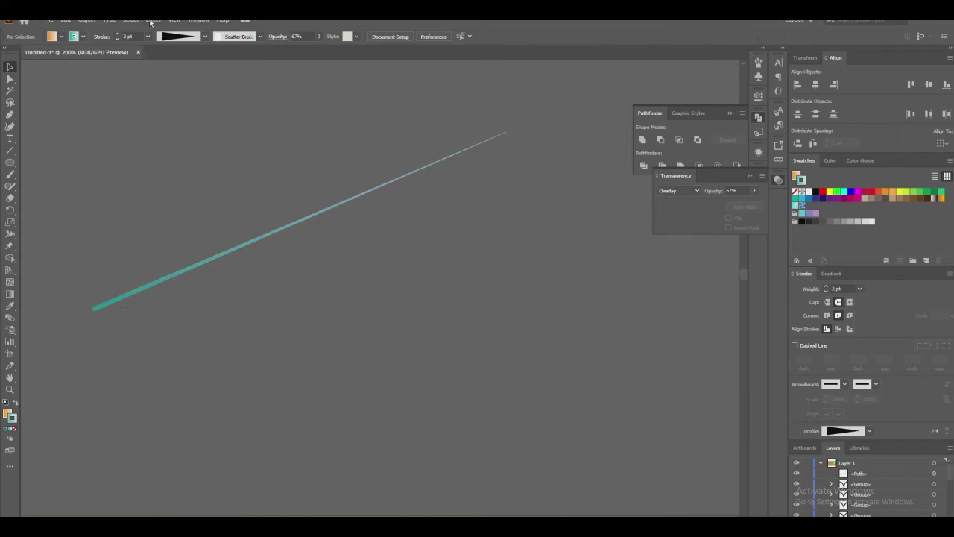
Add an Outer Glow effect to the streak with a 2 pt blur.
click(281, 236)
click(152, 20)
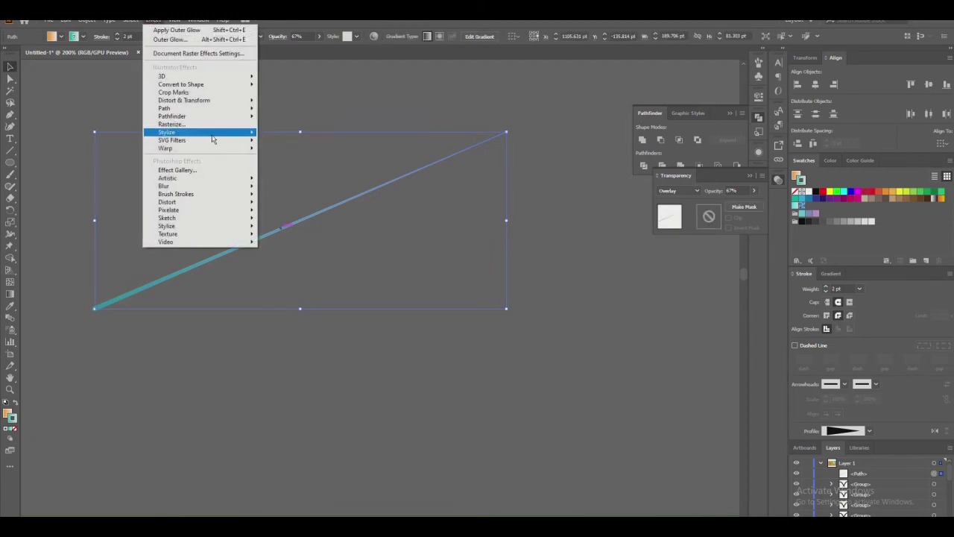
mouse_move(167, 132)
click(318, 167)
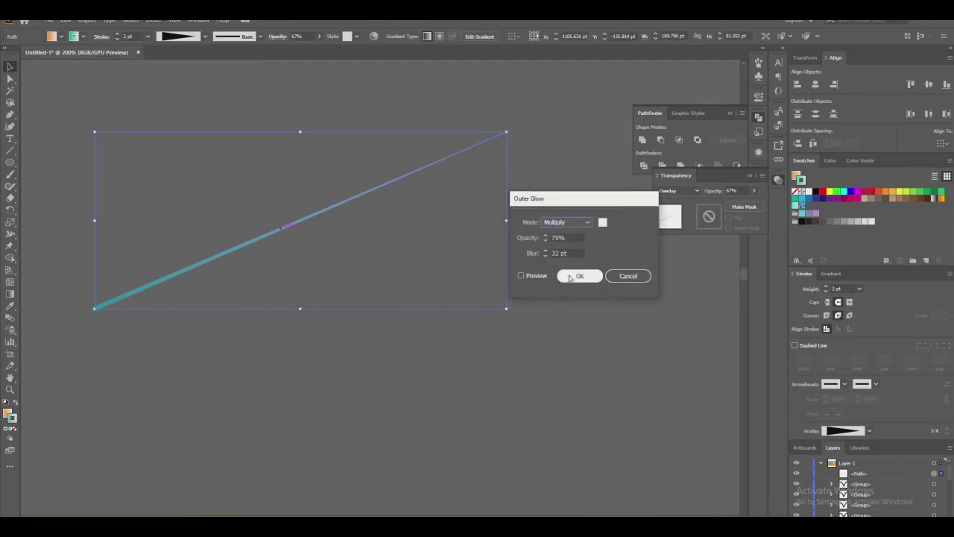
click(545, 251)
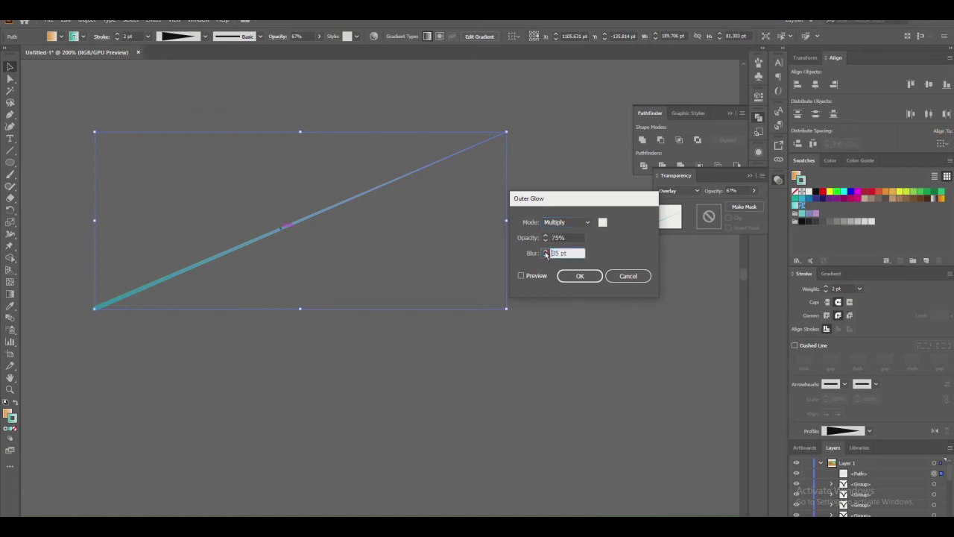
click(545, 251)
click(545, 252)
click(545, 251)
click(545, 252)
click(545, 251)
click(546, 256)
click(546, 255)
click(546, 255)
click(546, 255)
click(546, 256)
click(547, 255)
click(546, 256)
click(546, 255)
click(546, 256)
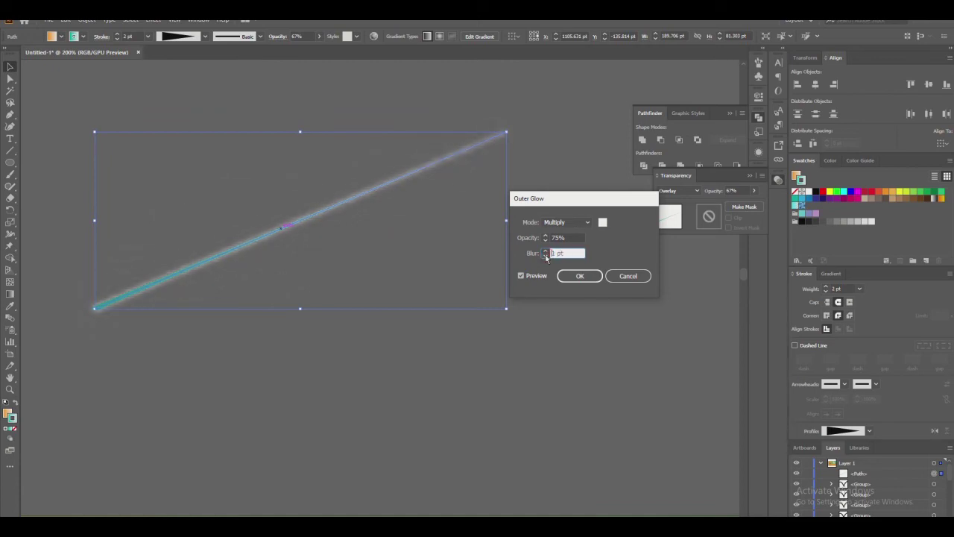
click(546, 252)
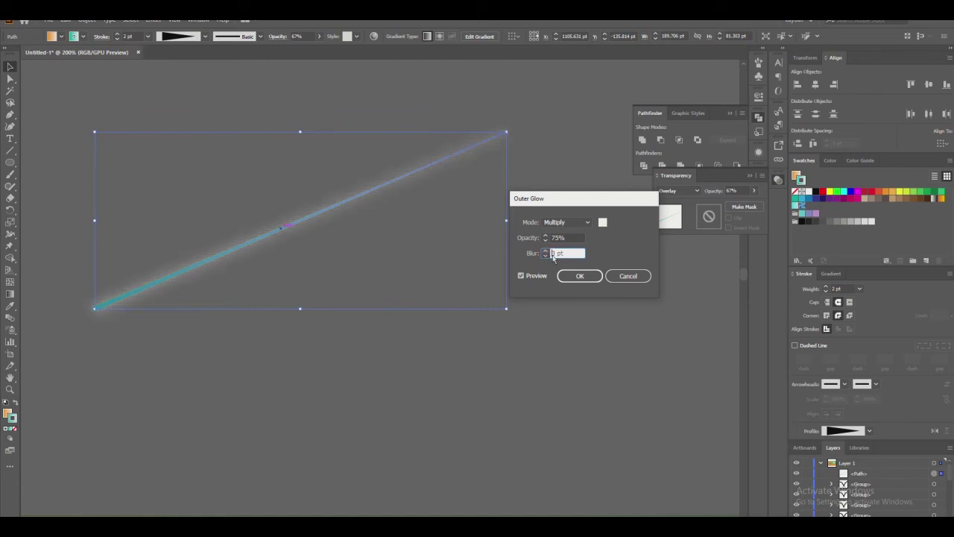
click(583, 278)
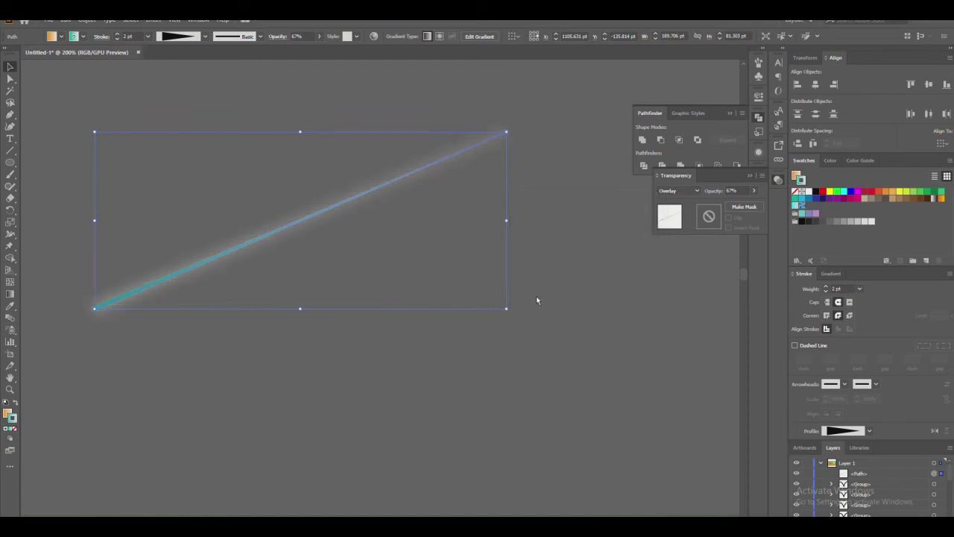
Move the streak into the sky near the moon and place a copy beside it.
key(z)
drag(587, 302, 334, 302)
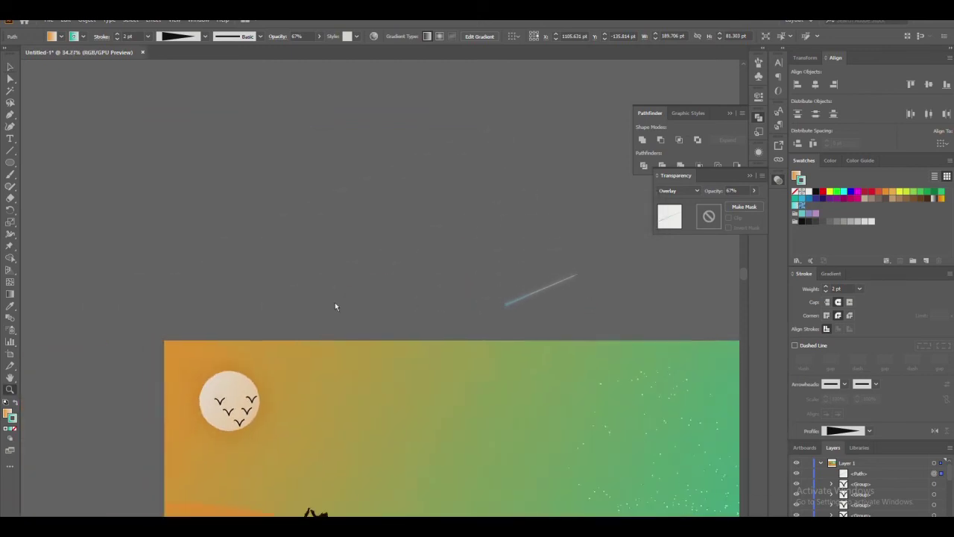
key(v)
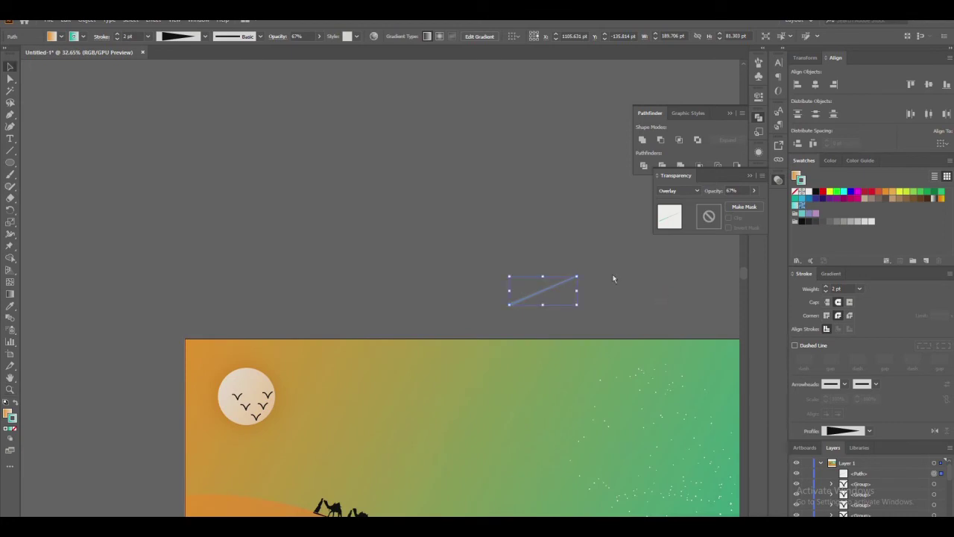
click(652, 293)
mouse_move(631, 281)
mouse_down()
mouse_move(536, 276)
mouse_move(415, 242)
mouse_up()
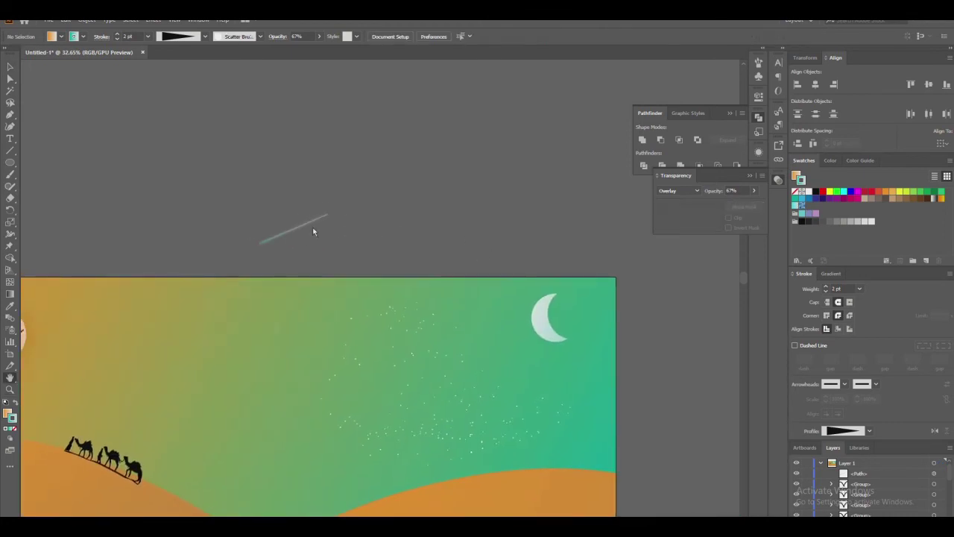
key(v)
mouse_move(303, 224)
mouse_down()
mouse_move(465, 300)
mouse_move(435, 314)
mouse_move(475, 301)
mouse_up()
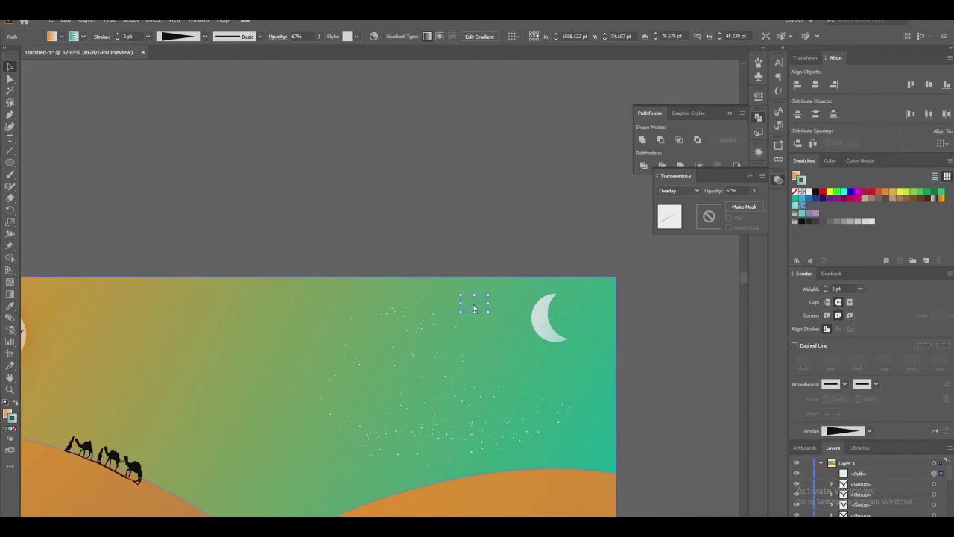
mouse_move(475, 306)
mouse_down()
mouse_move(390, 301)
mouse_move(591, 302)
mouse_up()
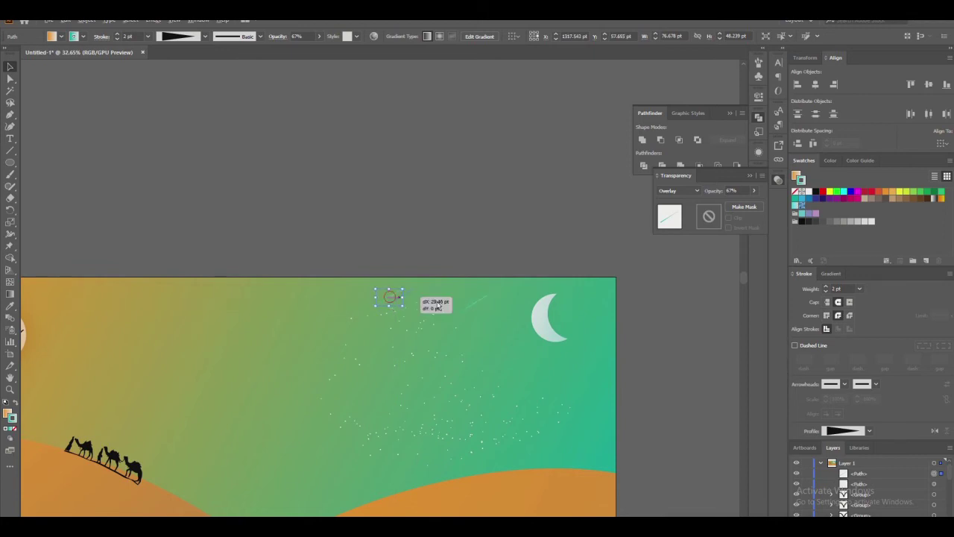
click(538, 252)
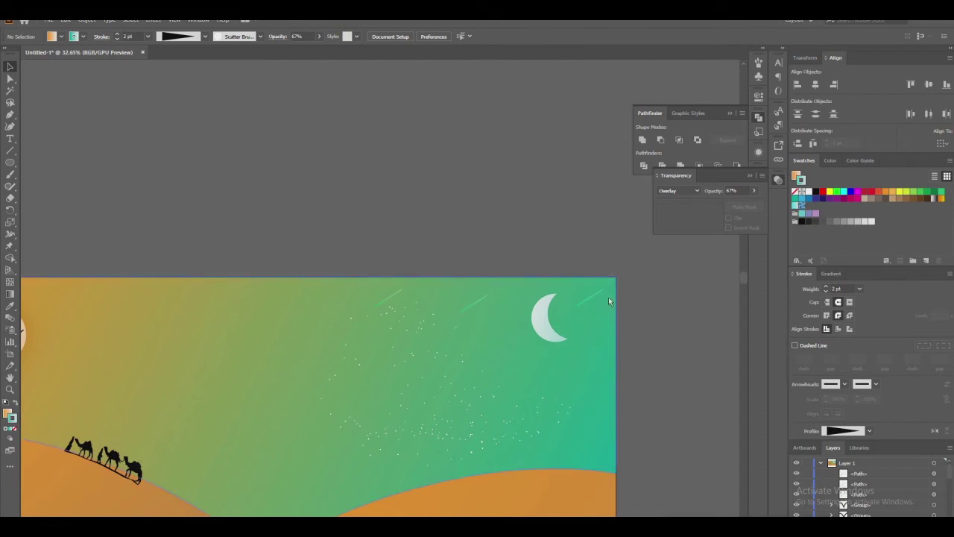
Shift the streak's gradient midpoint and set its pale end stop to 50% opacity.
click(487, 299)
click(832, 274)
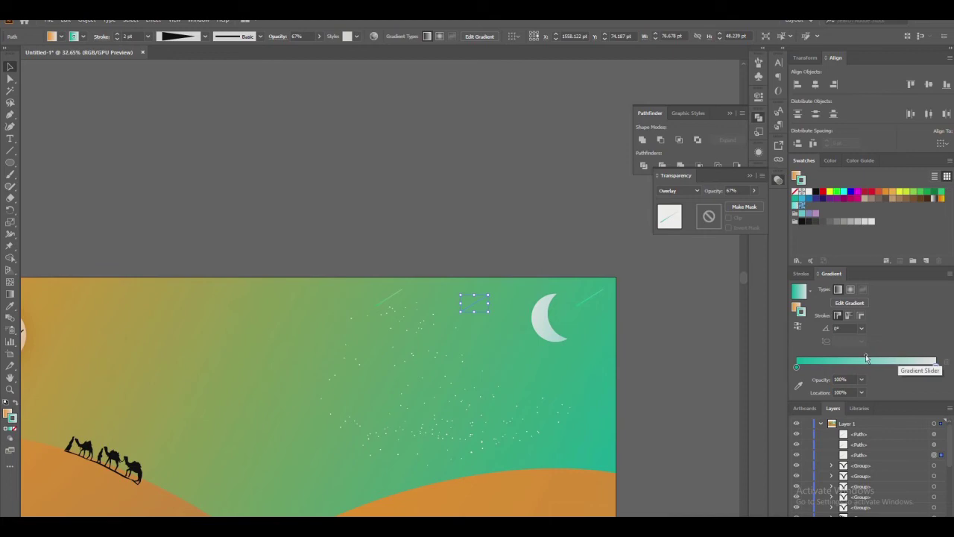
drag(866, 355, 855, 355)
mouse_move(937, 367)
mouse_down()
mouse_move(908, 368)
mouse_move(930, 368)
mouse_up()
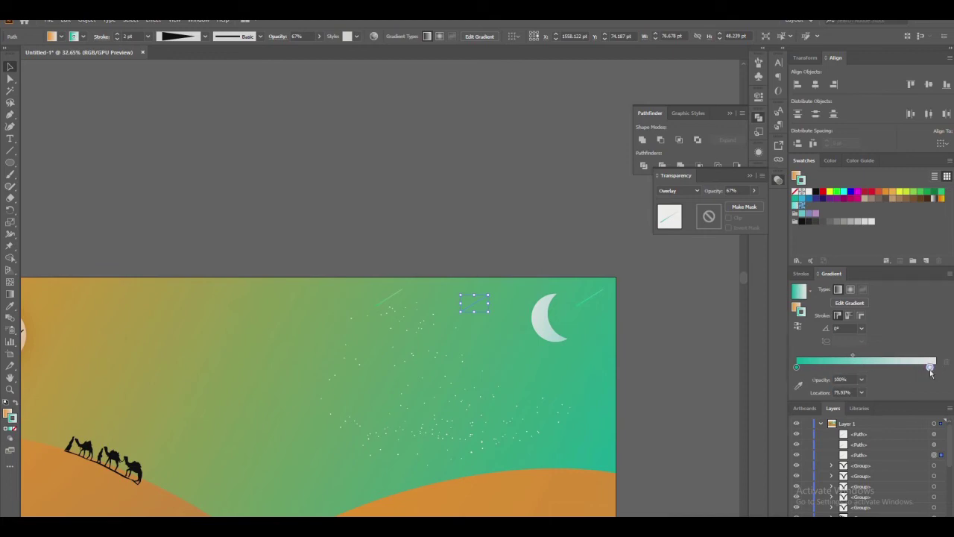
click(862, 380)
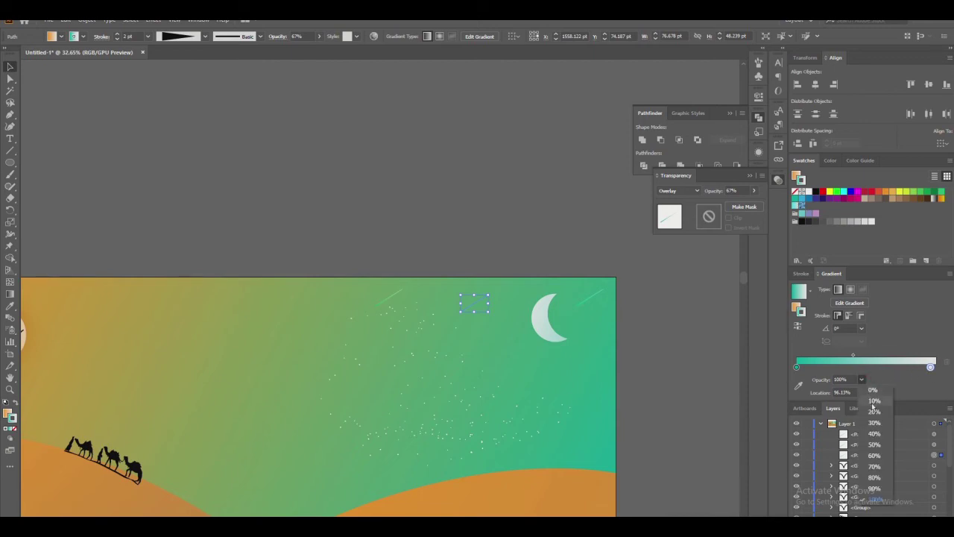
click(874, 444)
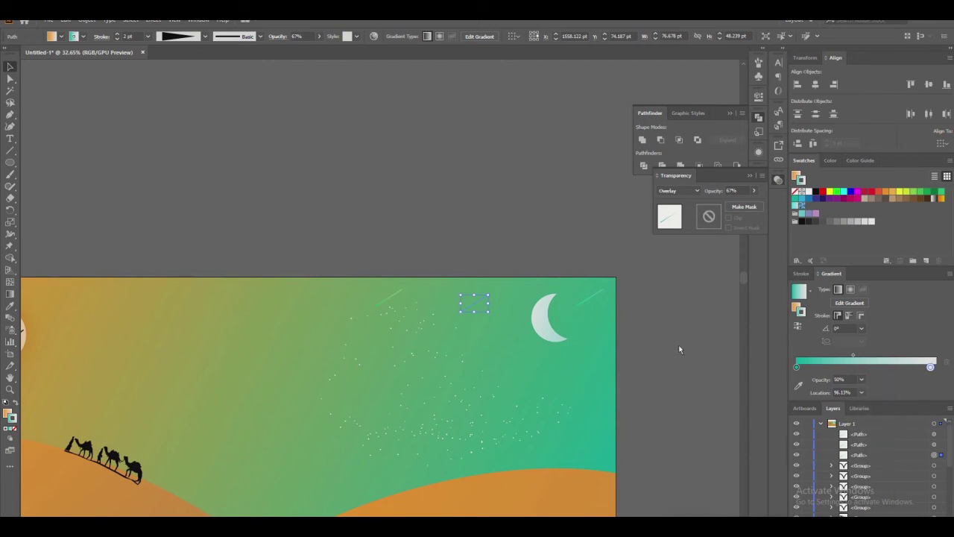
Zoom in on the moon and streaks to check the softer fade.
click(671, 345)
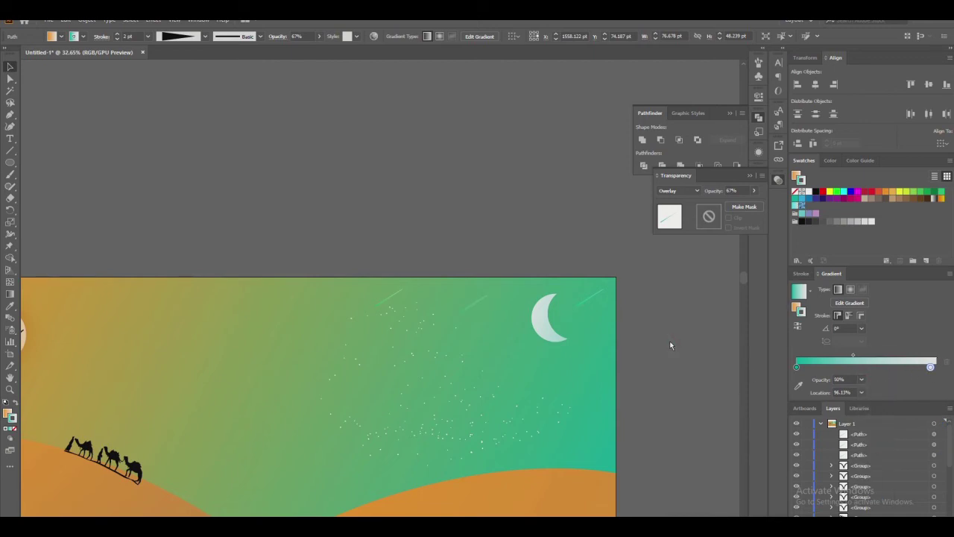
click(484, 300)
key(z)
click(482, 299)
click(331, 304)
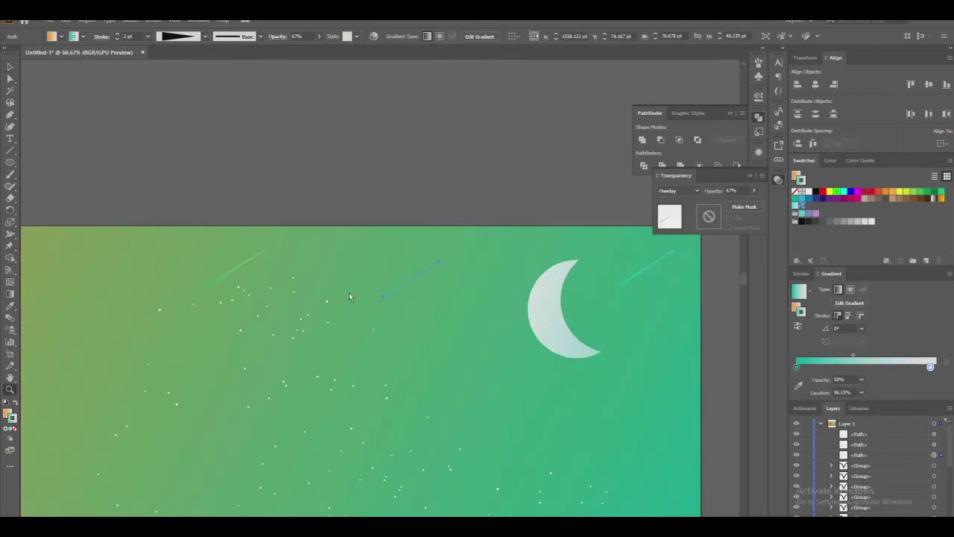
click(419, 281)
Zoom out to view the full desert artboard with its faint shooting stars.
key(v)
click(452, 207)
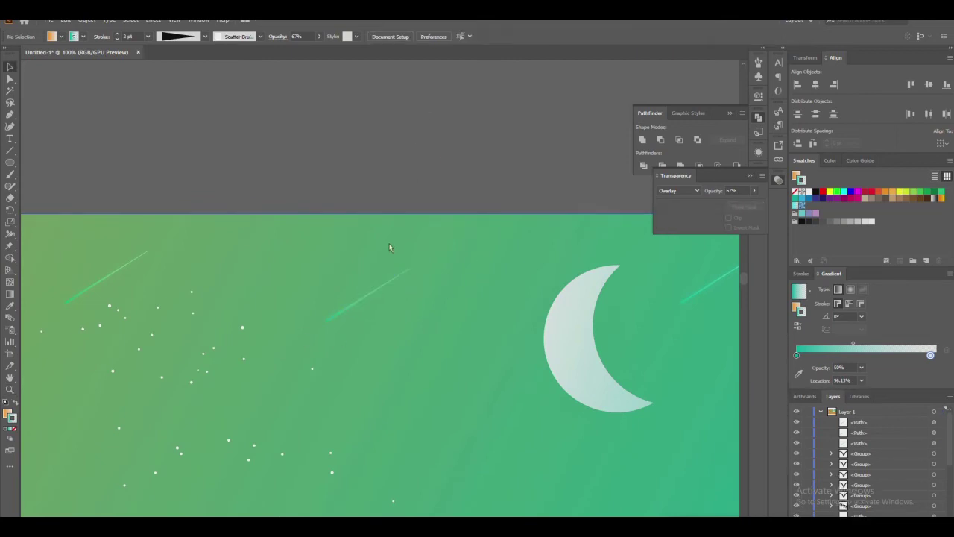
key(z)
drag(466, 330, 242, 328)
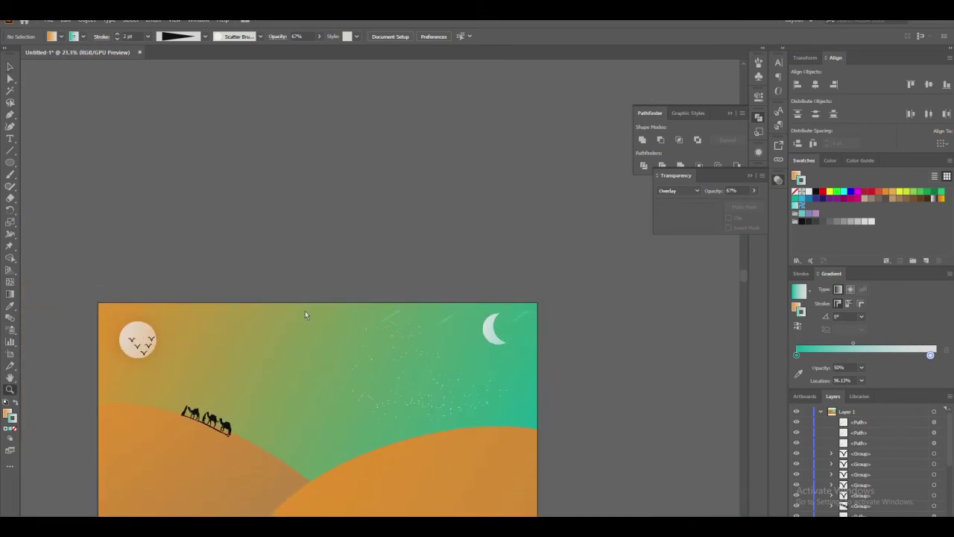
scroll(405, 279, down, 2)
key(v)
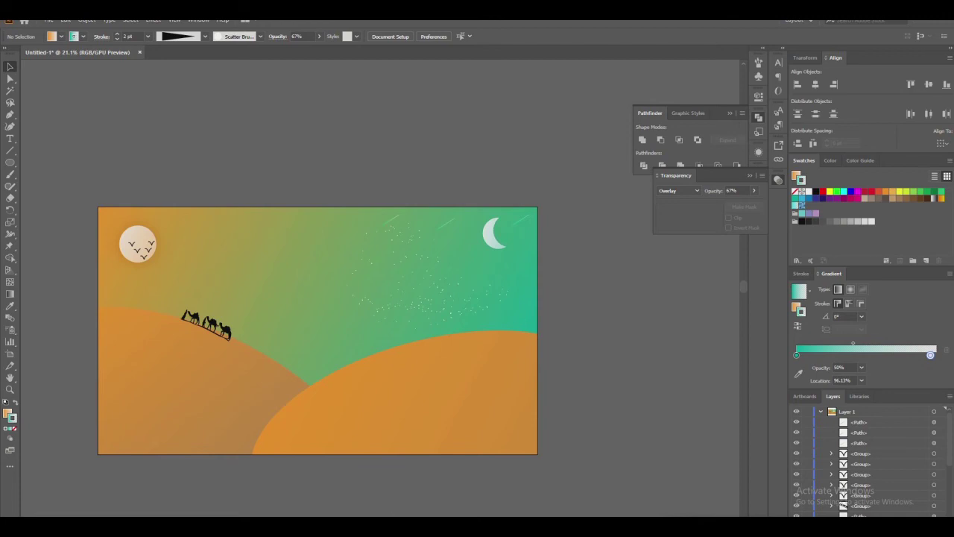
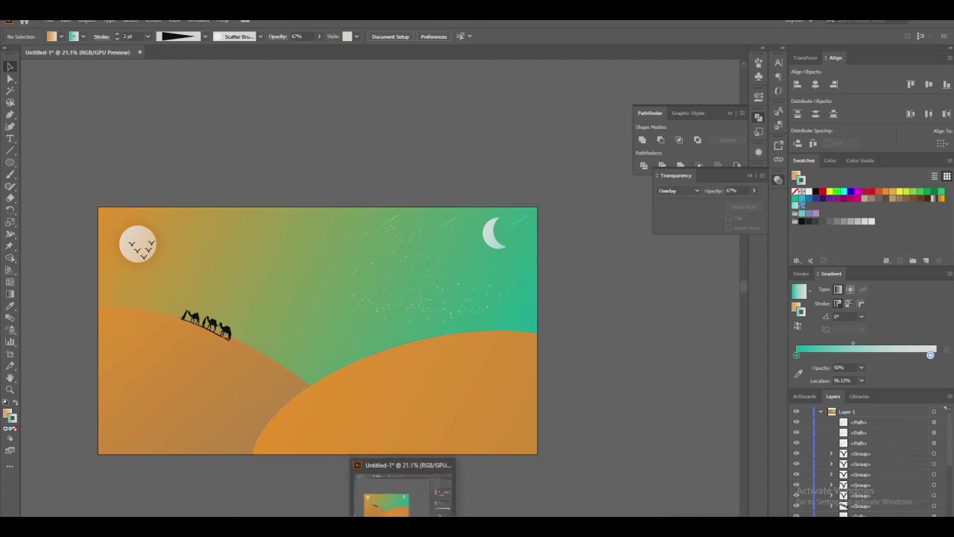
Drag the Badshahi Mosque JPG from the Adobe pics folder onto the Illustrator canvas.
click(257, 484)
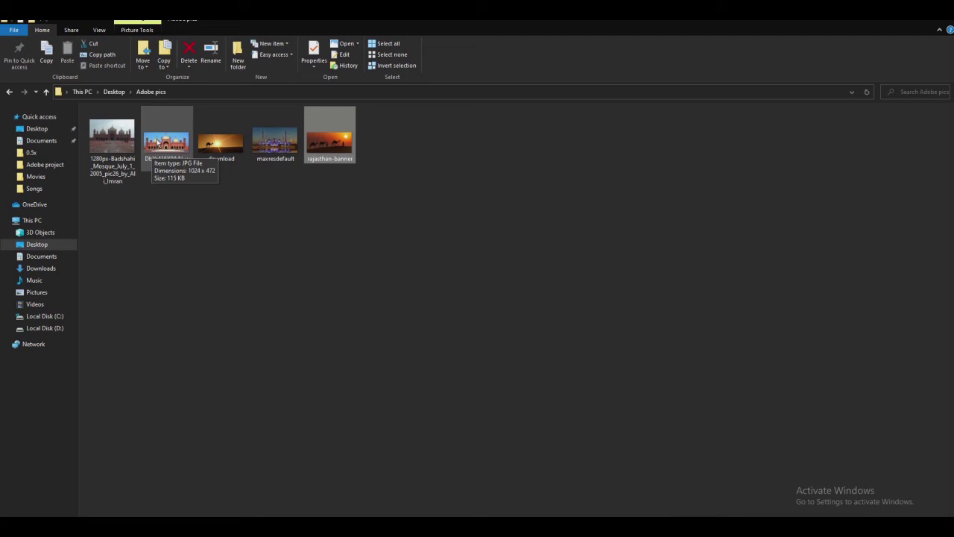
click(127, 145)
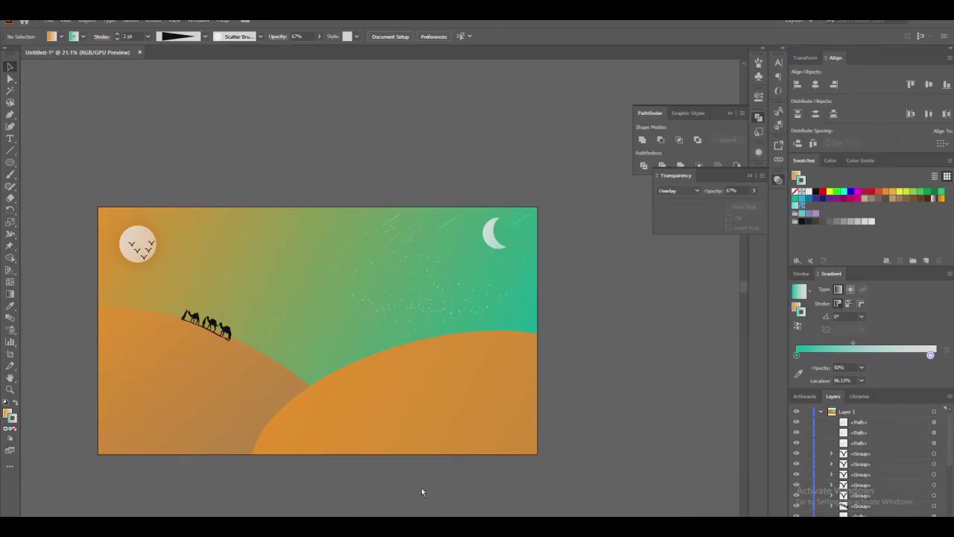
mouse_move(469, 514)
mouse_down()
mouse_move(514, 165)
mouse_move(363, 161)
mouse_up()
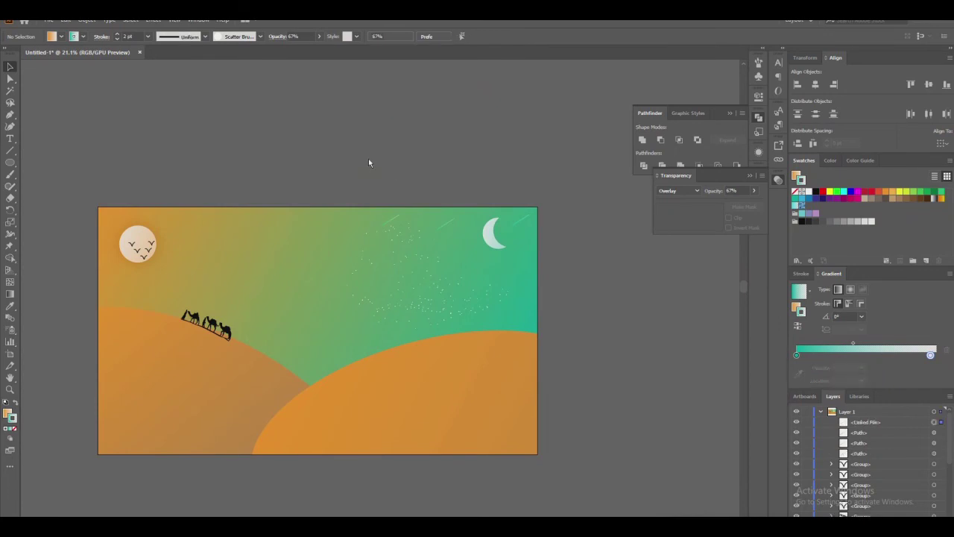
Resize the mosque photo, image-trace it in Black and White at threshold 156, and expand it.
scroll(369, 161, up, 1)
mouse_move(480, 273)
mouse_down()
mouse_move(468, 213)
mouse_move(495, 220)
mouse_move(478, 247)
mouse_up()
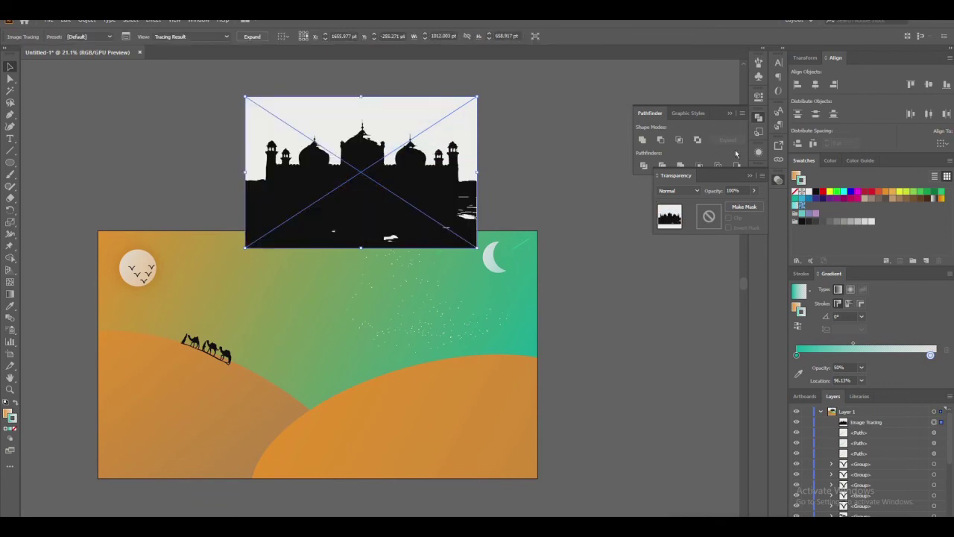
click(750, 176)
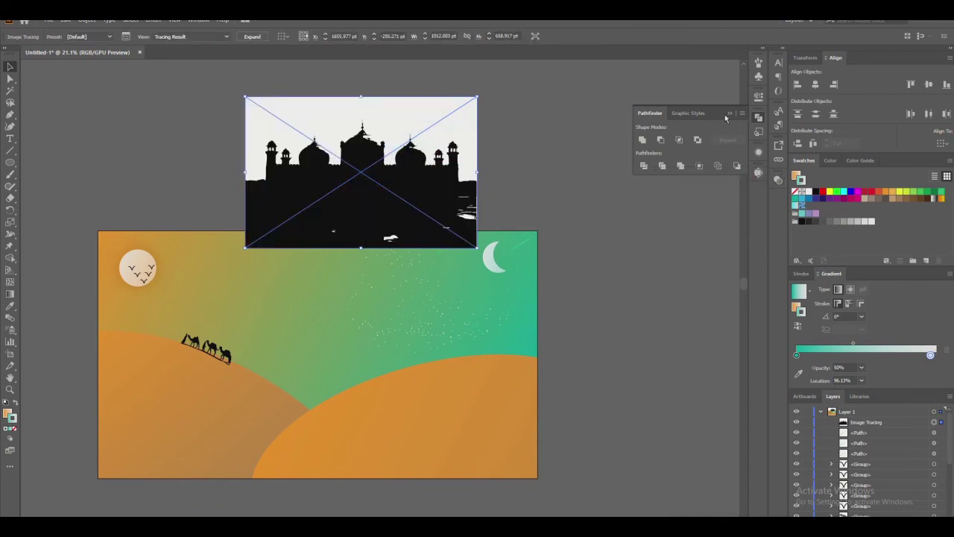
click(730, 115)
click(759, 172)
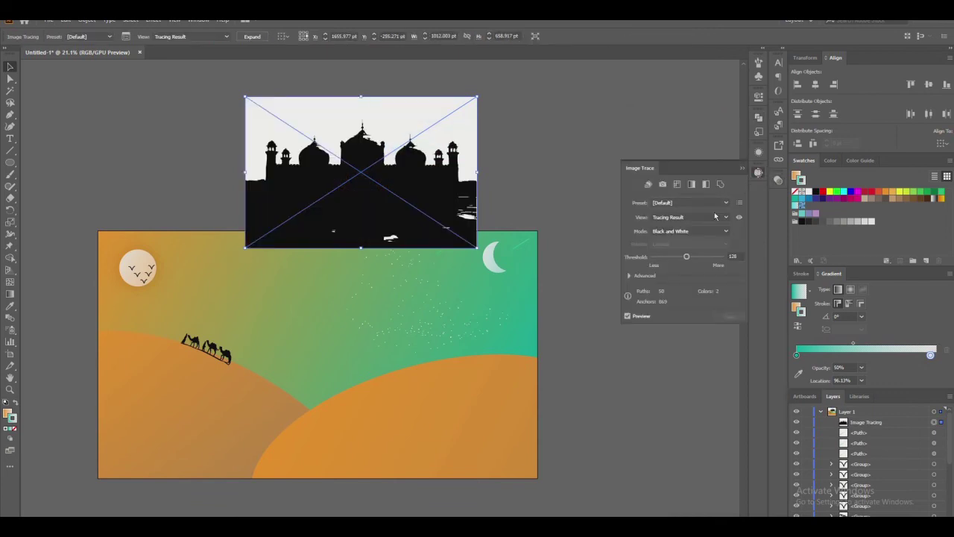
drag(686, 256, 692, 258)
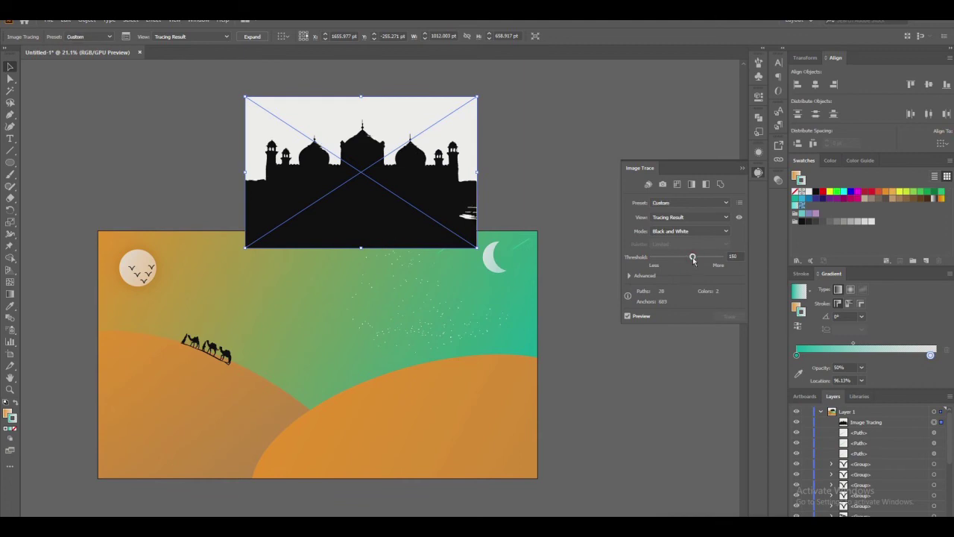
drag(693, 259, 695, 260)
click(253, 38)
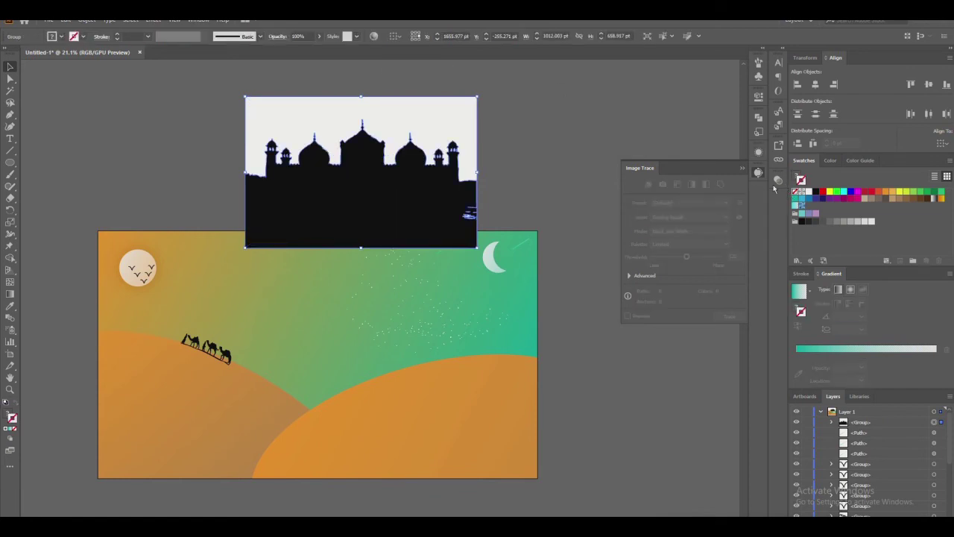
Ungroup the traced mosque and delete its white sky background shape.
click(741, 169)
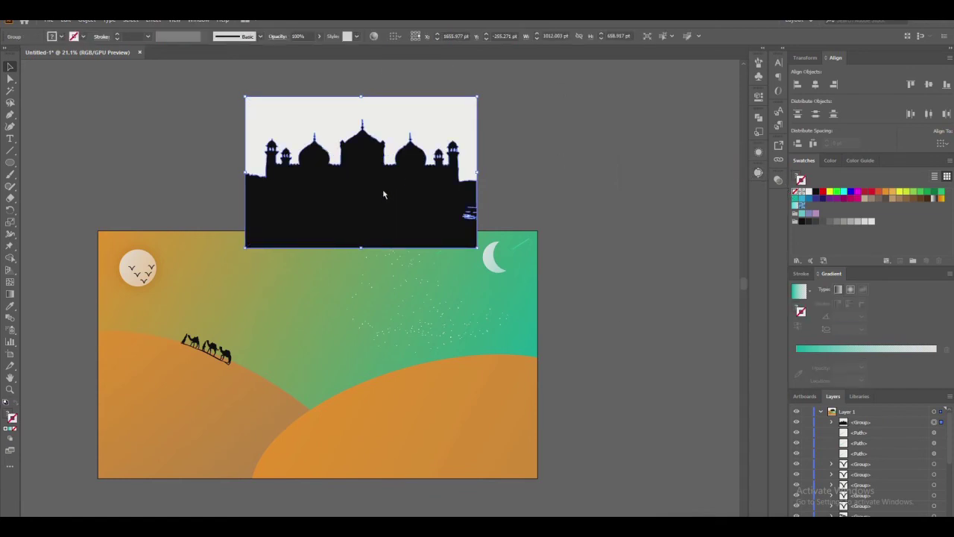
right_click(426, 119)
click(482, 200)
click(617, 168)
drag(429, 128, 693, 123)
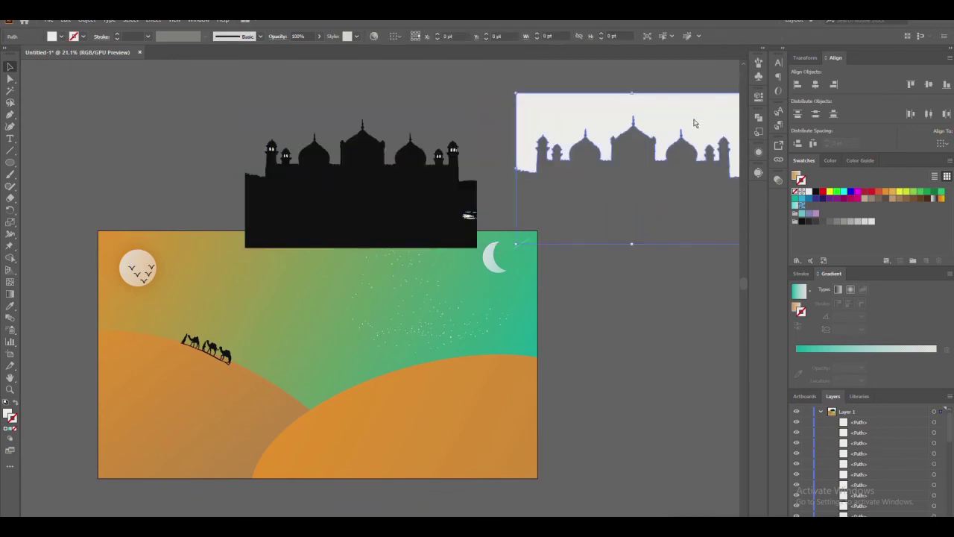
key(Delete)
Delete the stray white bits and return the black silhouette above the artboard.
mouse_move(414, 207)
mouse_down()
mouse_move(217, 163)
mouse_move(211, 149)
mouse_up()
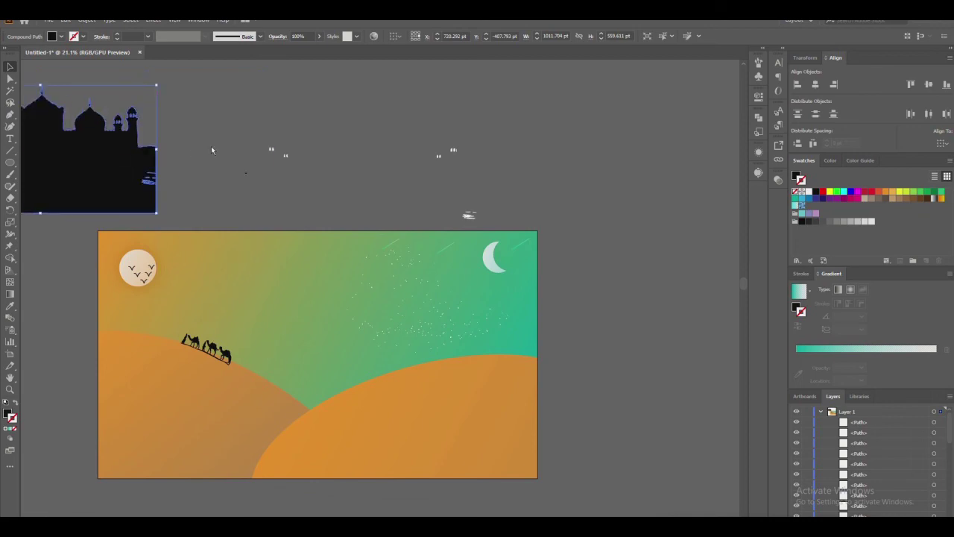
drag(527, 223, 257, 140)
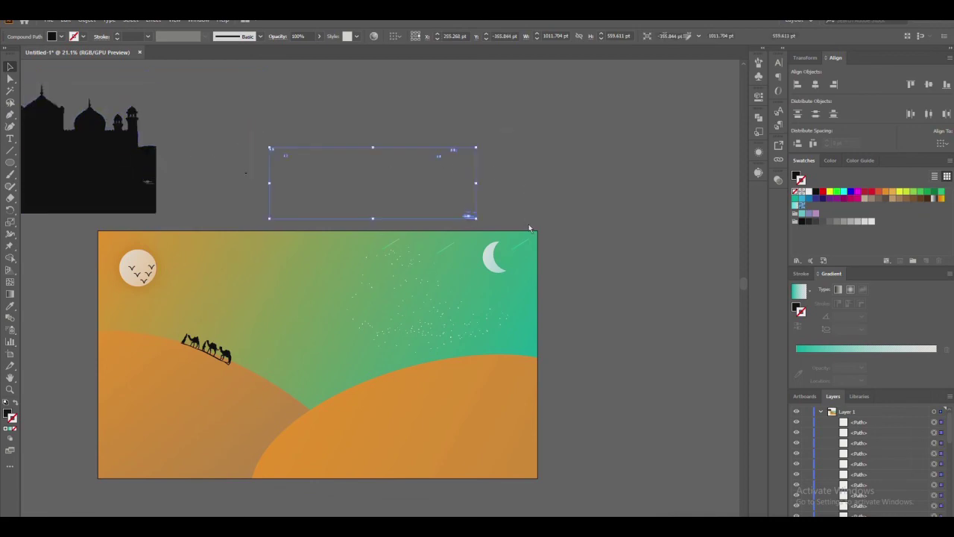
key(Delete)
drag(129, 161, 379, 151)
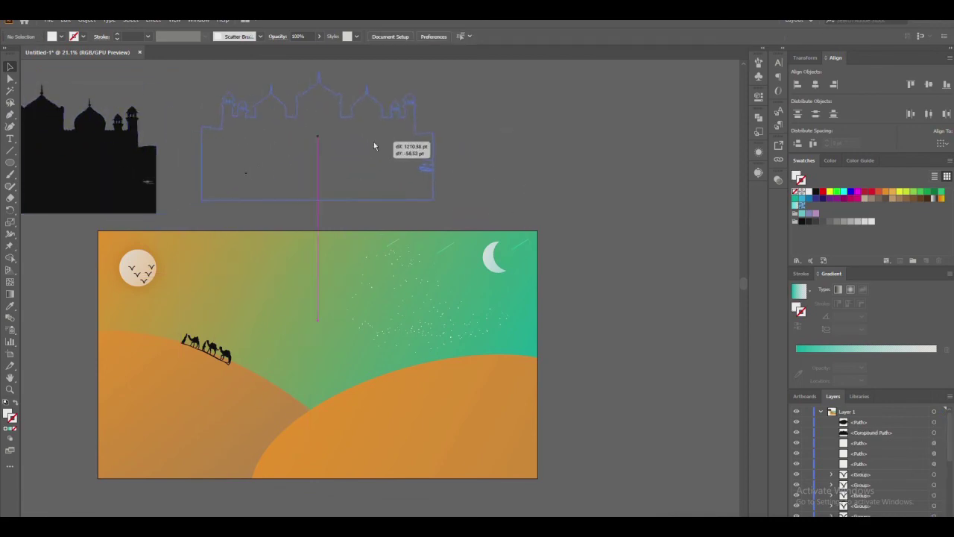
click(502, 149)
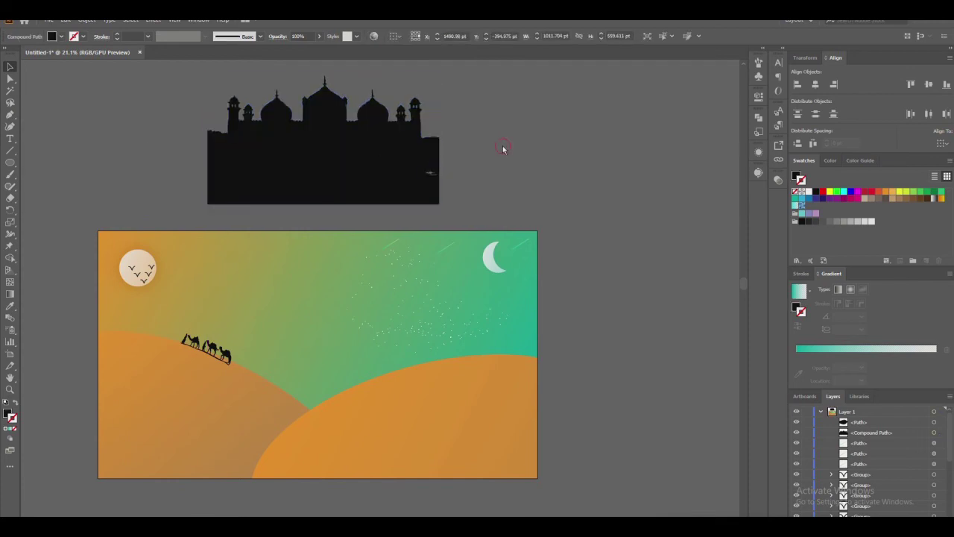
Draw a closed quadrilateral with the Pen tool covering the mosque's solid base.
key(p)
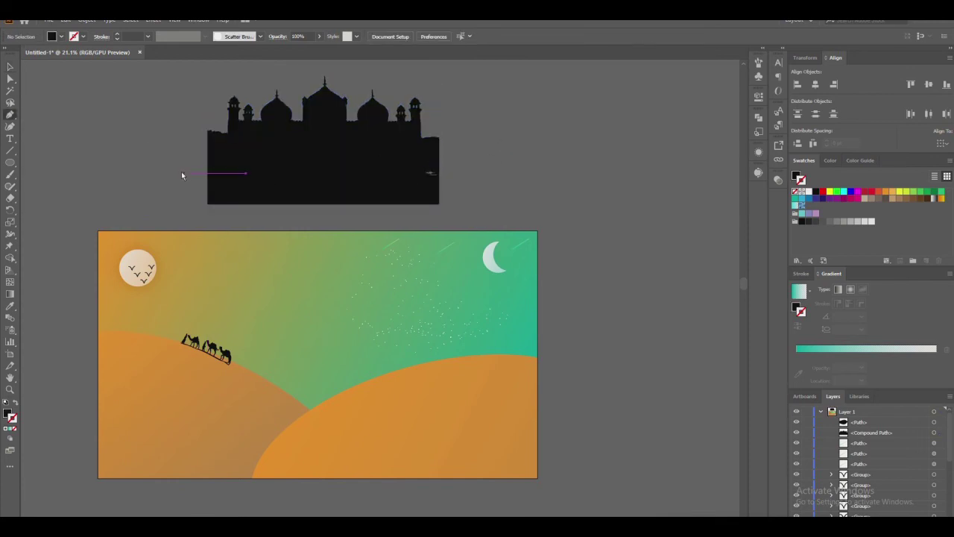
click(186, 156)
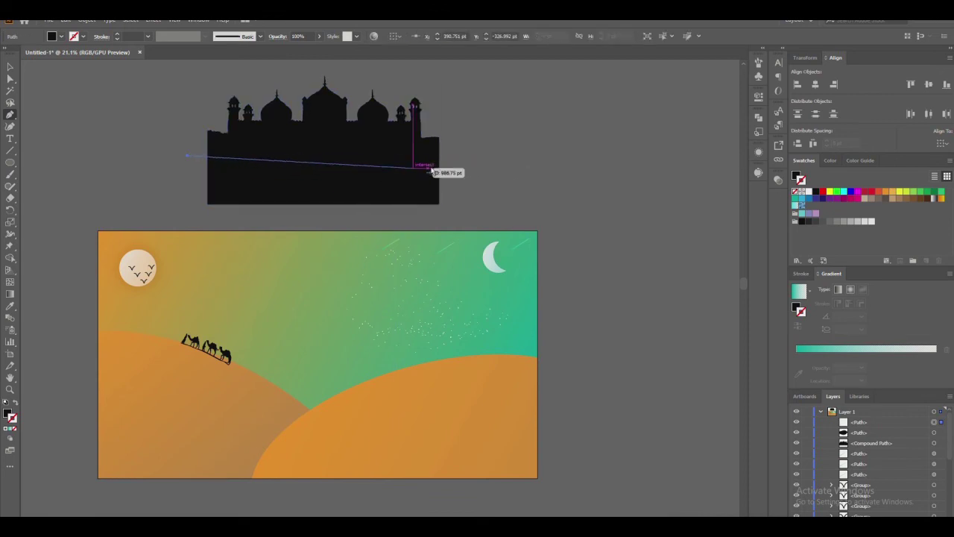
click(451, 157)
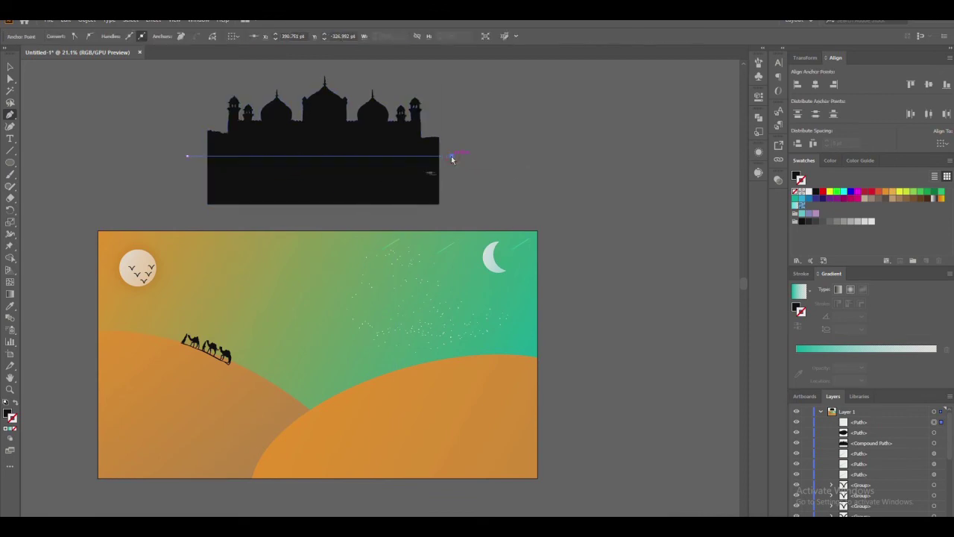
click(441, 214)
click(202, 206)
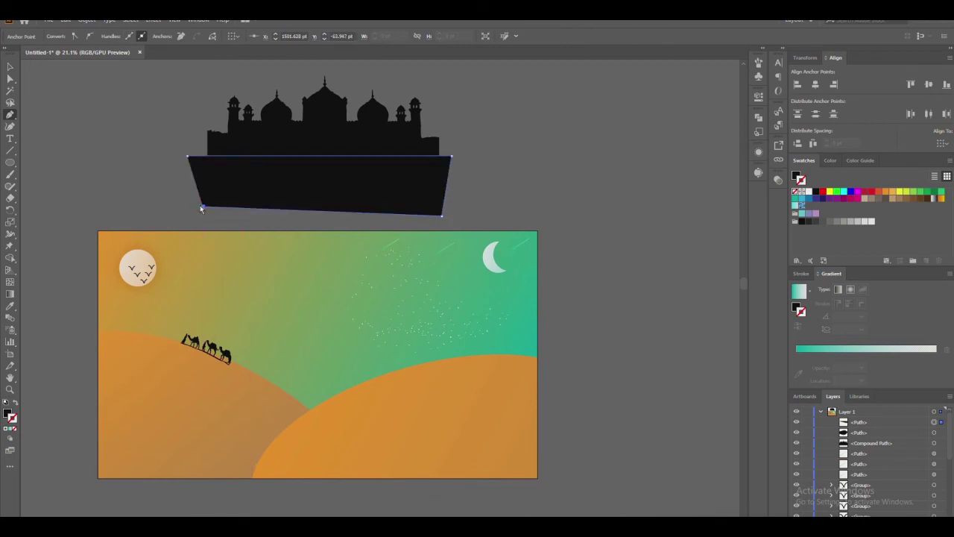
click(187, 156)
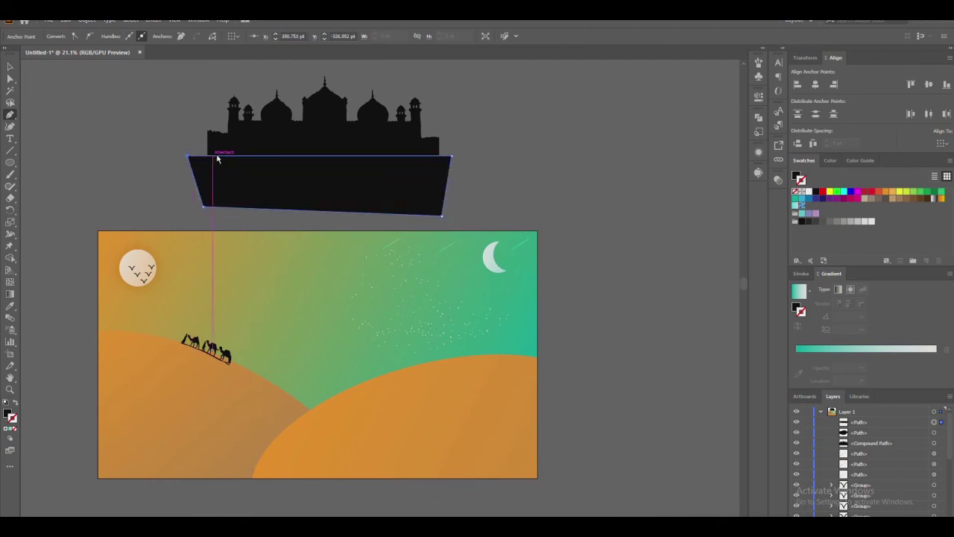
Subtract the quadrilateral from the mosque silhouette using Pathfinder Minus Front.
key(v)
click(295, 150)
shift+click(215, 161)
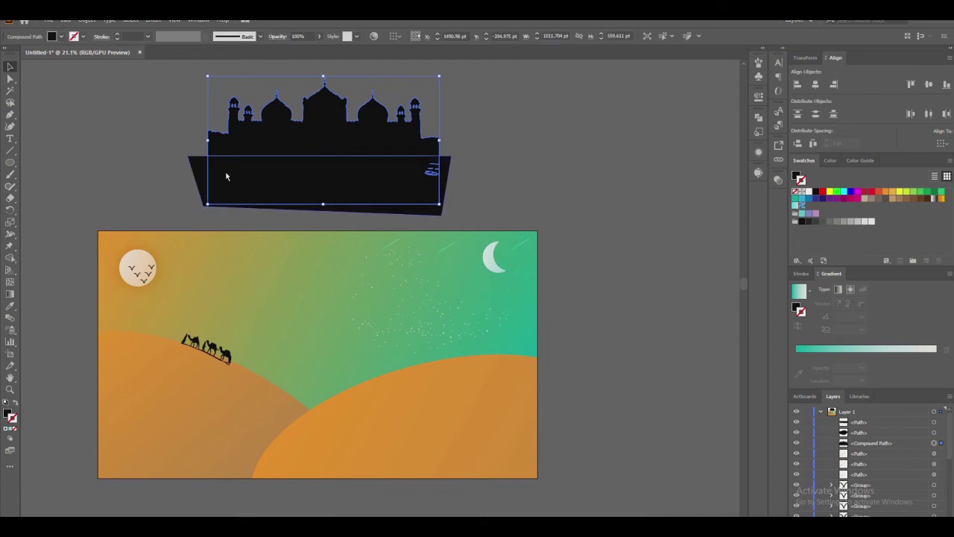
click(757, 131)
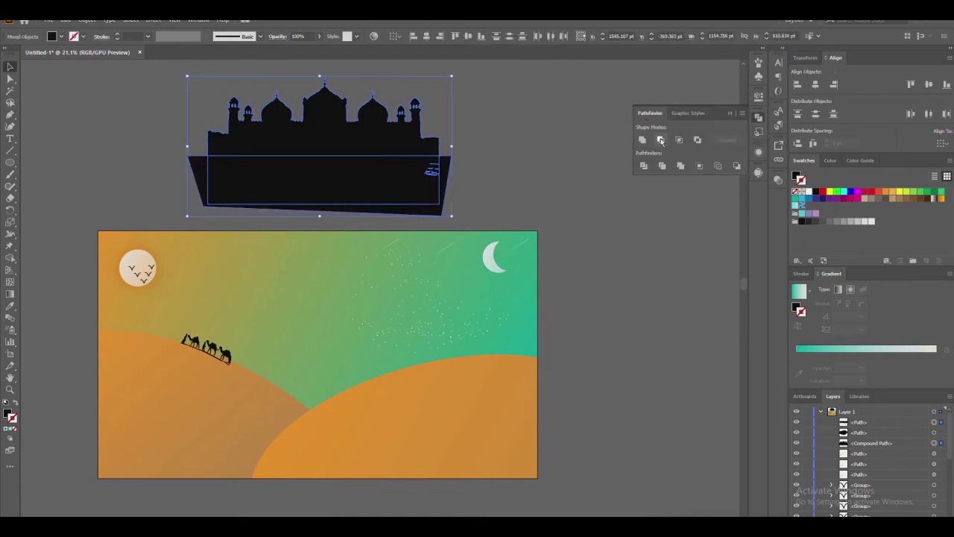
click(661, 140)
click(362, 166)
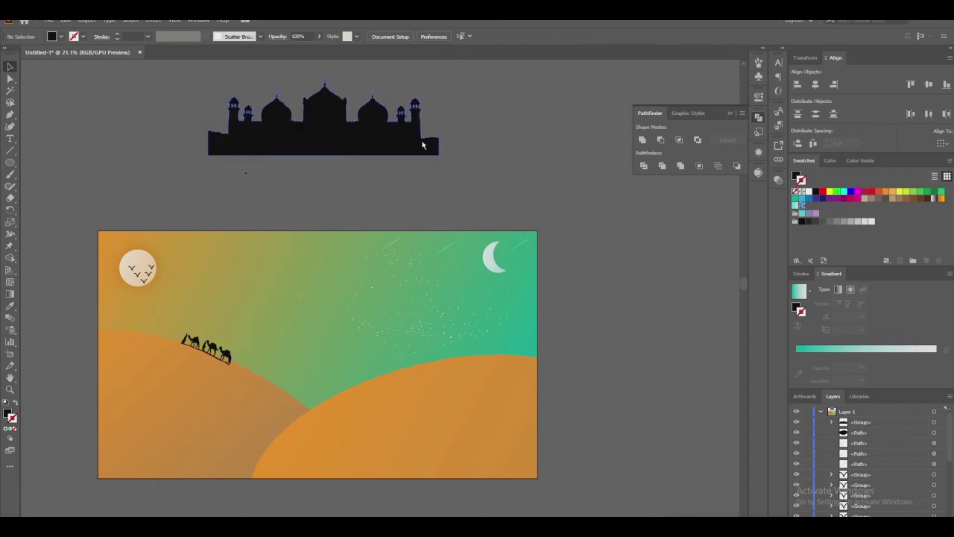
click(731, 113)
Delete the leftover trapezoid base beneath the mosque silhouette.
drag(300, 132, 277, 387)
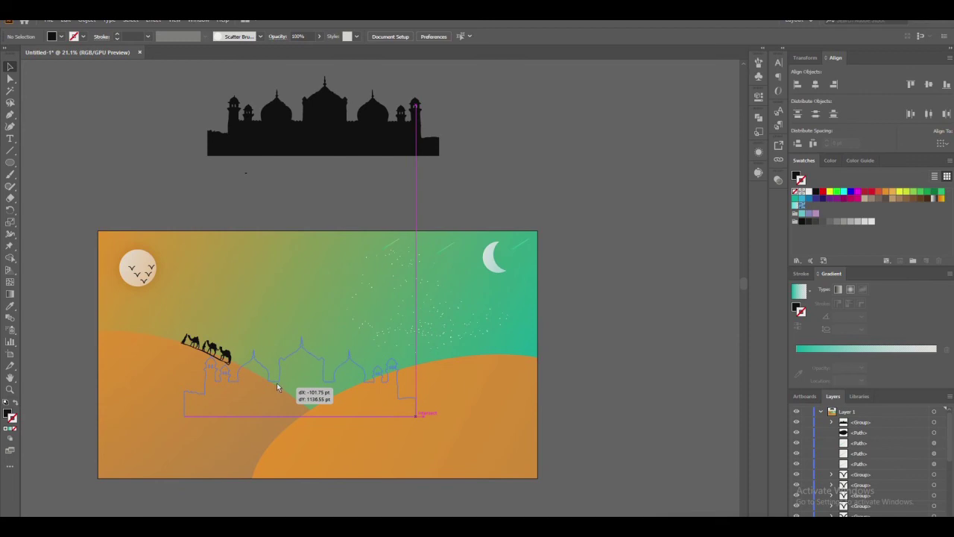
drag(276, 387, 291, 364)
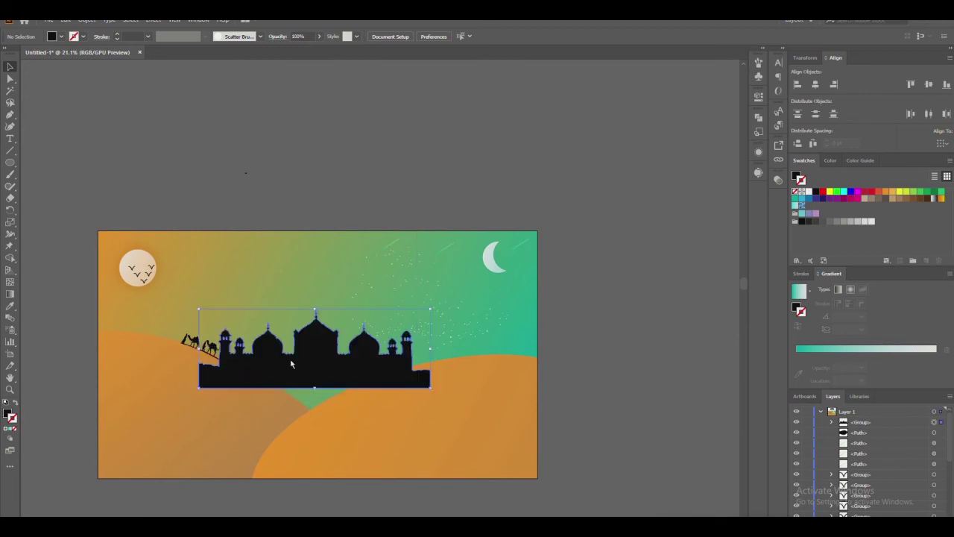
key(a)
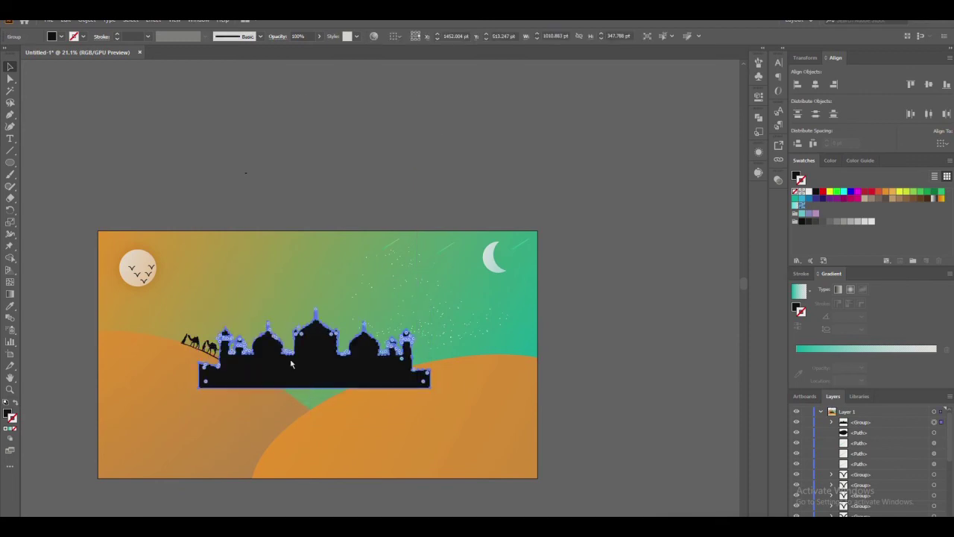
key(ctrl+z)
key(v)
click(447, 181)
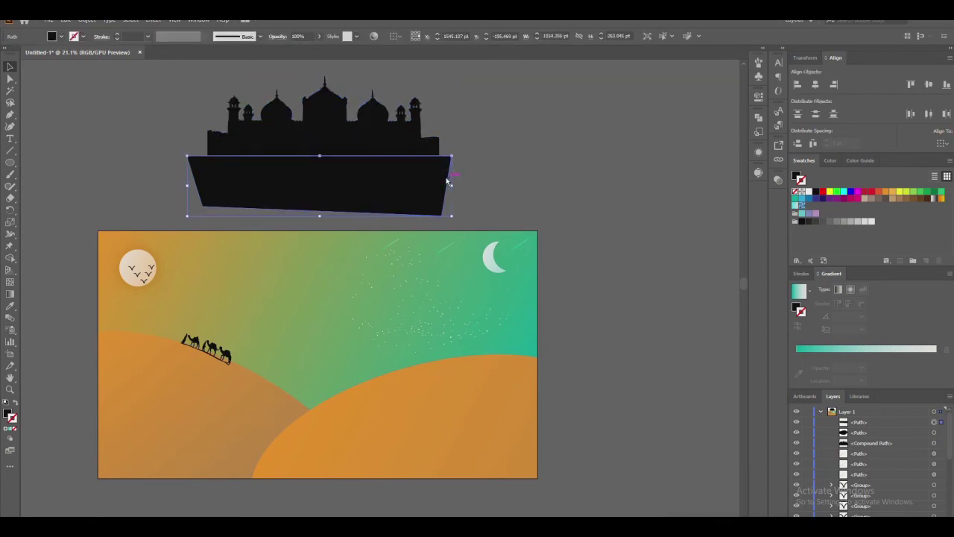
key(Delete)
Place the mosque on the dunes behind the right-hand dune and shrink it to about 746 × 466 pt.
mouse_move(340, 185)
mouse_down()
mouse_move(328, 416)
mouse_move(340, 404)
mouse_up()
click(340, 403)
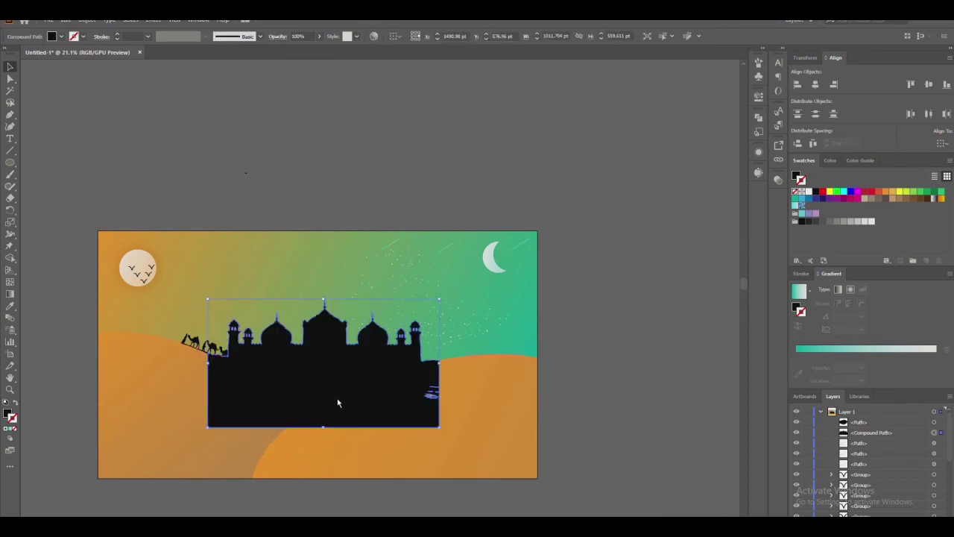
drag(908, 437, 911, 514)
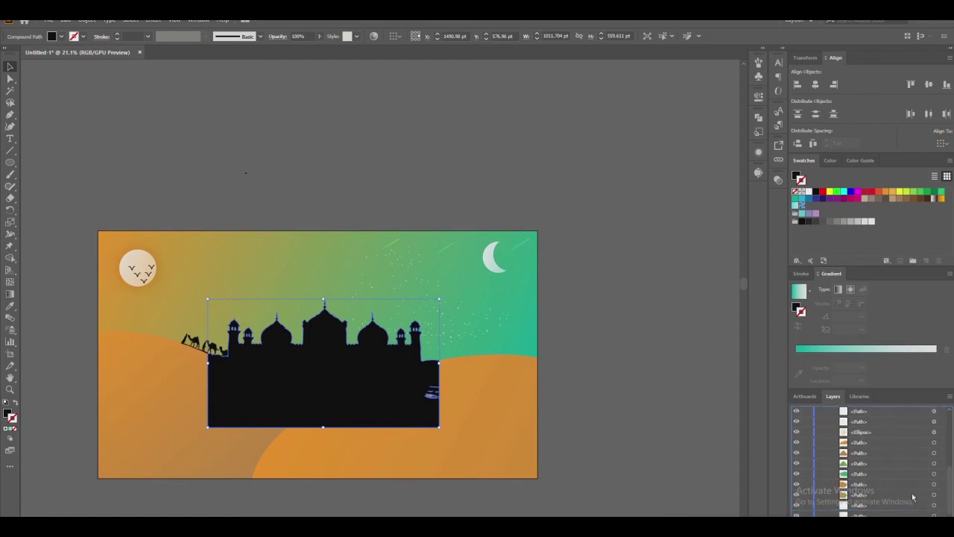
drag(910, 514, 882, 482)
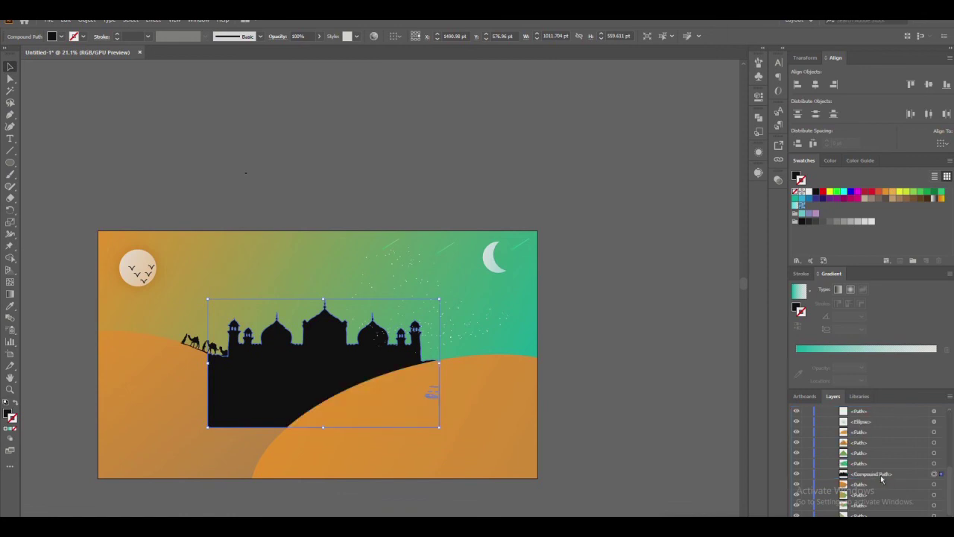
drag(882, 480, 884, 490)
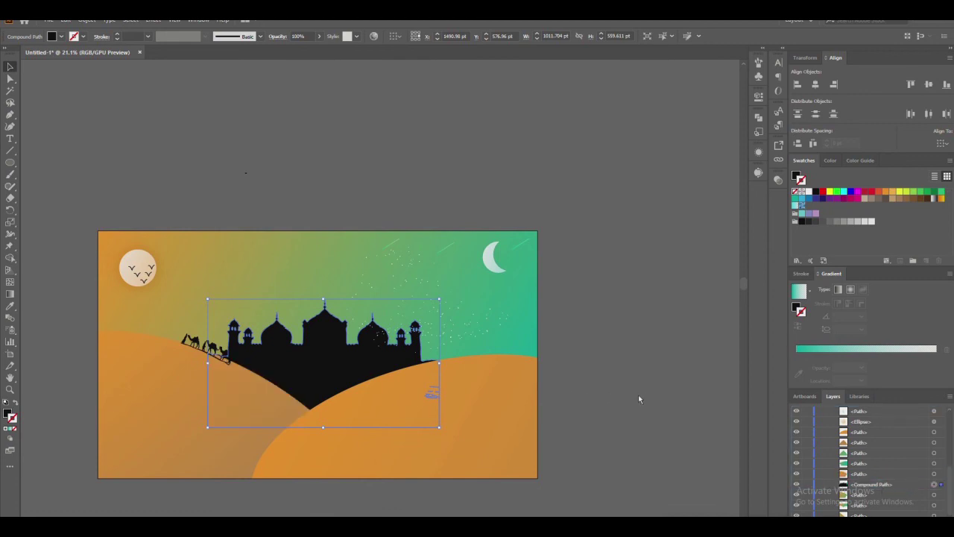
drag(438, 299, 379, 320)
Reposition the smaller mosque between the dunes and lower its opacity to 60%.
drag(332, 367, 342, 366)
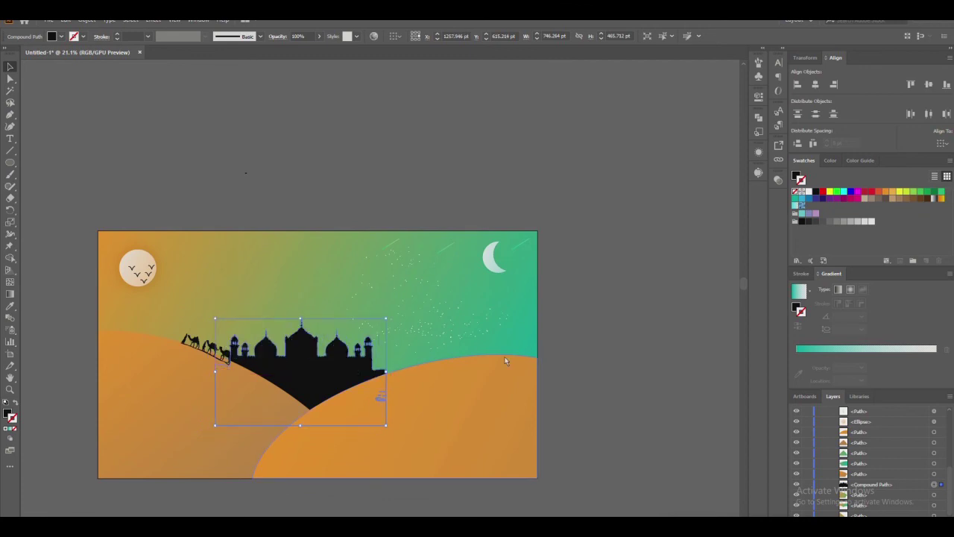
click(636, 337)
click(291, 371)
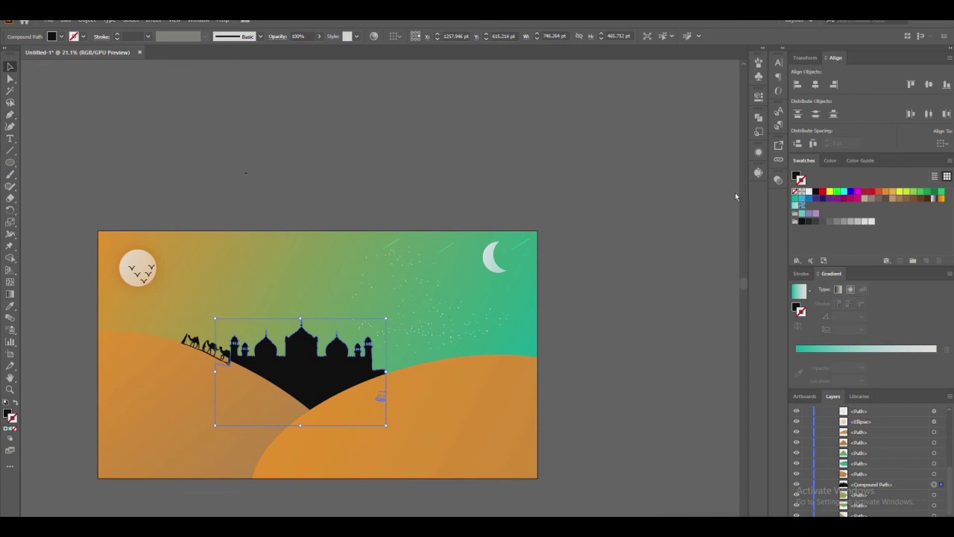
click(778, 181)
click(751, 192)
mouse_move(749, 204)
mouse_down()
mouse_move(733, 203)
mouse_move(742, 207)
mouse_up()
click(662, 313)
click(655, 328)
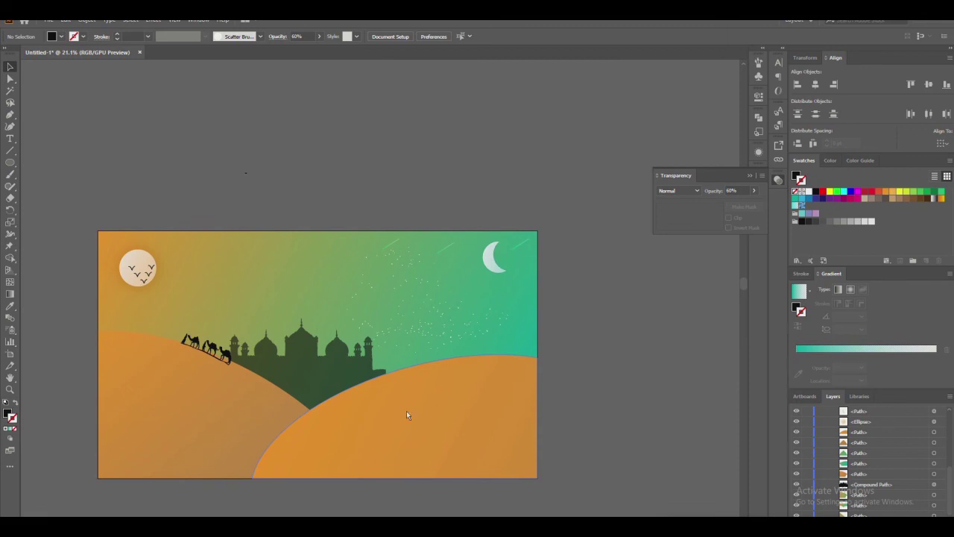
Copy the camel caravan downhill, shrink it to about 98 × 74 pt, and move it into the valley.
click(217, 350)
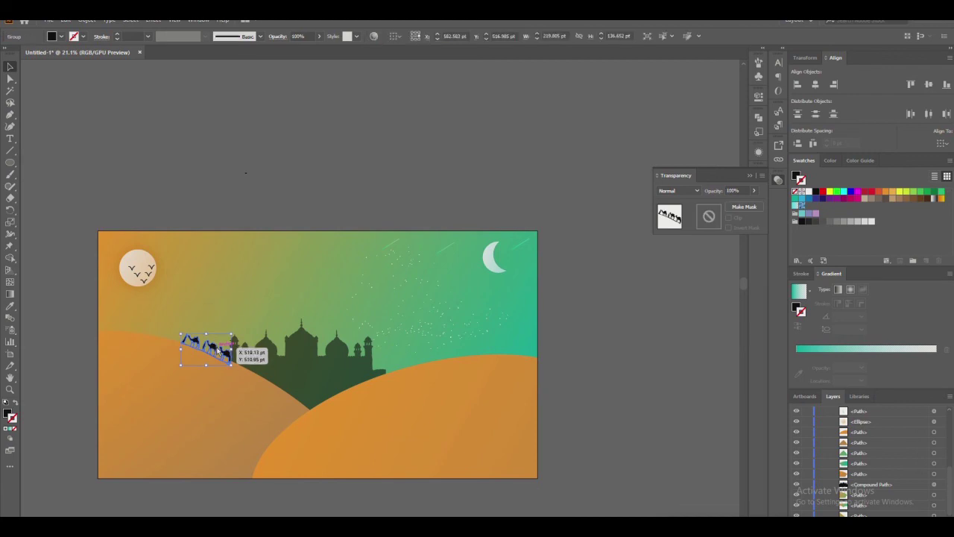
drag(214, 350, 294, 399)
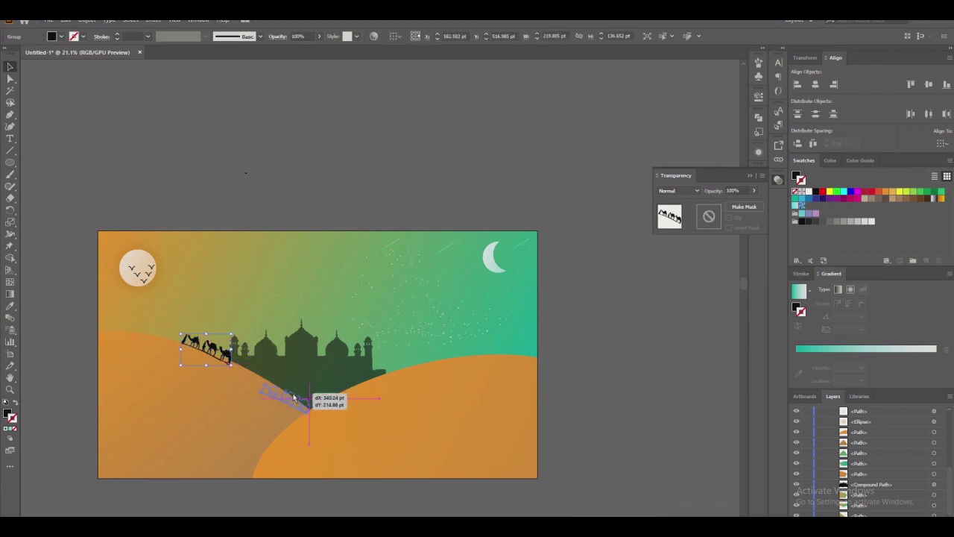
drag(295, 398, 282, 402)
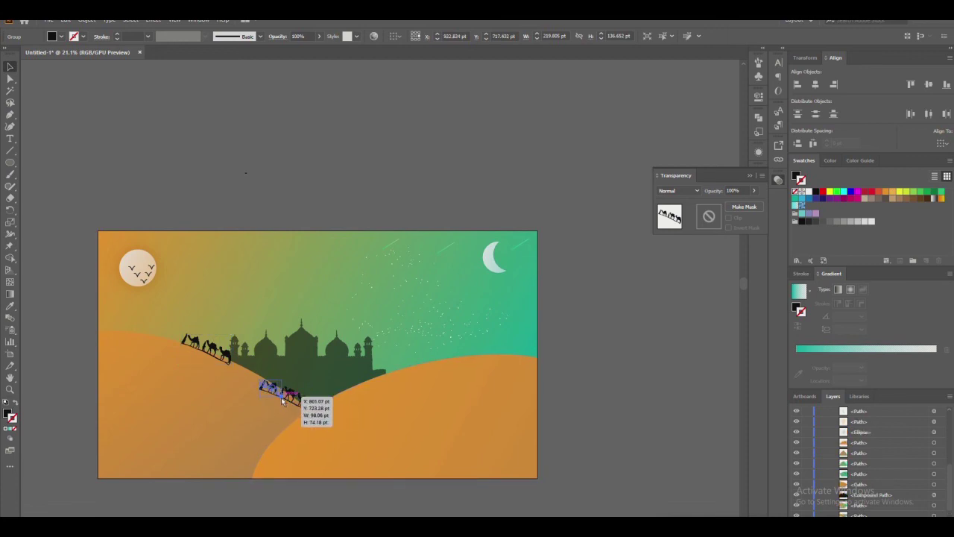
click(544, 329)
drag(280, 395, 297, 404)
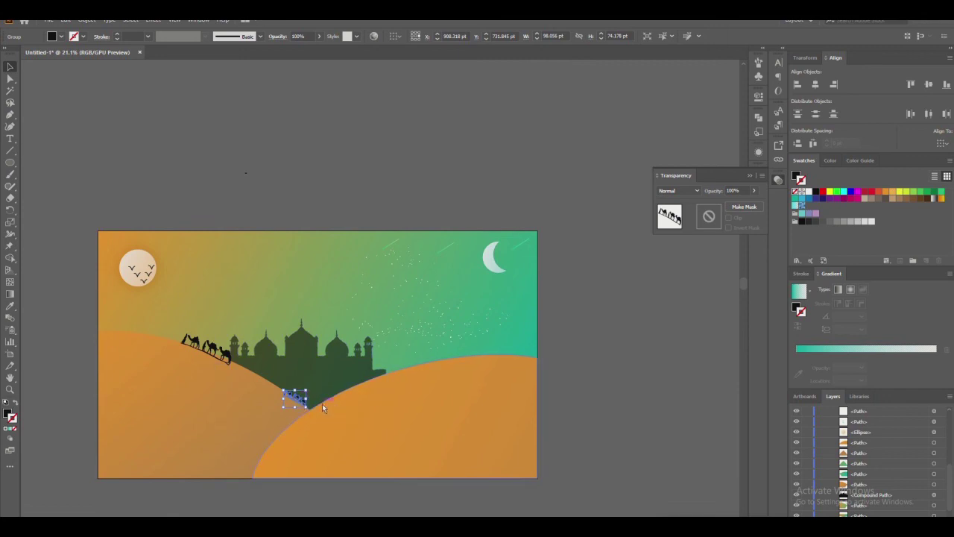
click(552, 403)
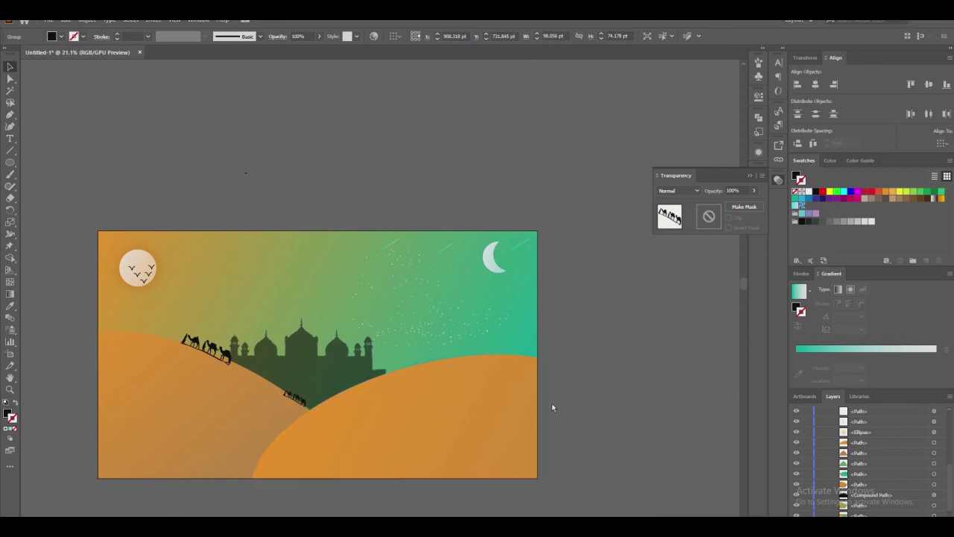
Zoom to 150% on the small caravan and nudge it up about 11 pt onto the left dune ridge.
key(z)
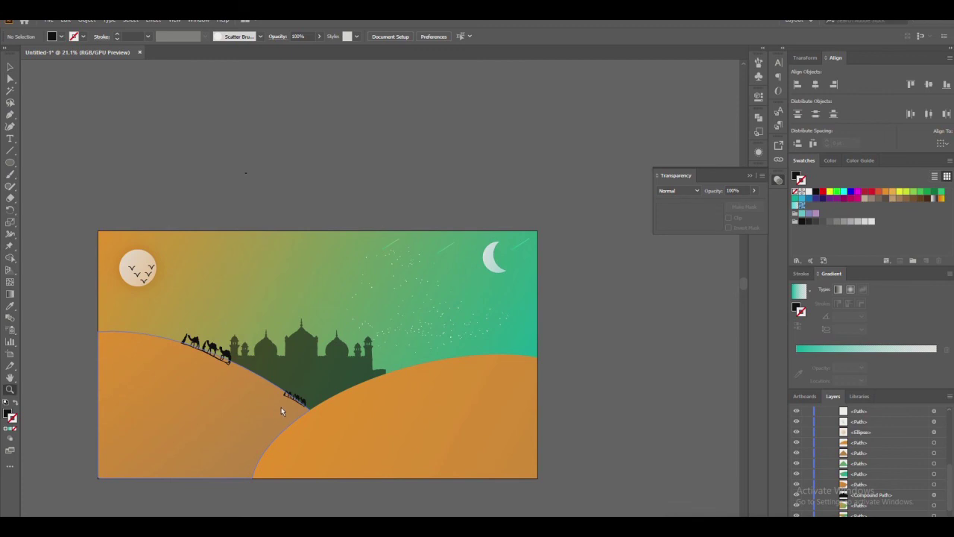
click(294, 402)
click(384, 318)
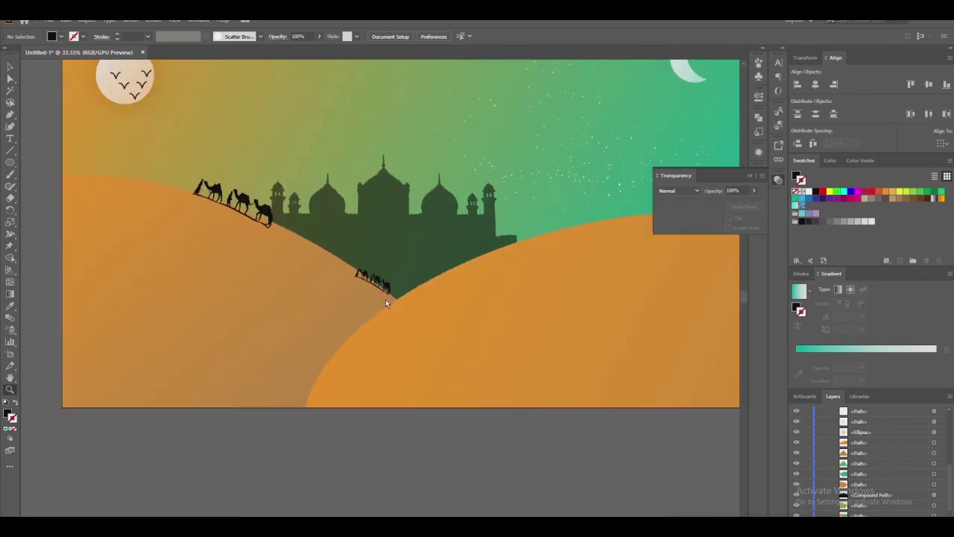
click(377, 277)
click(372, 302)
click(371, 320)
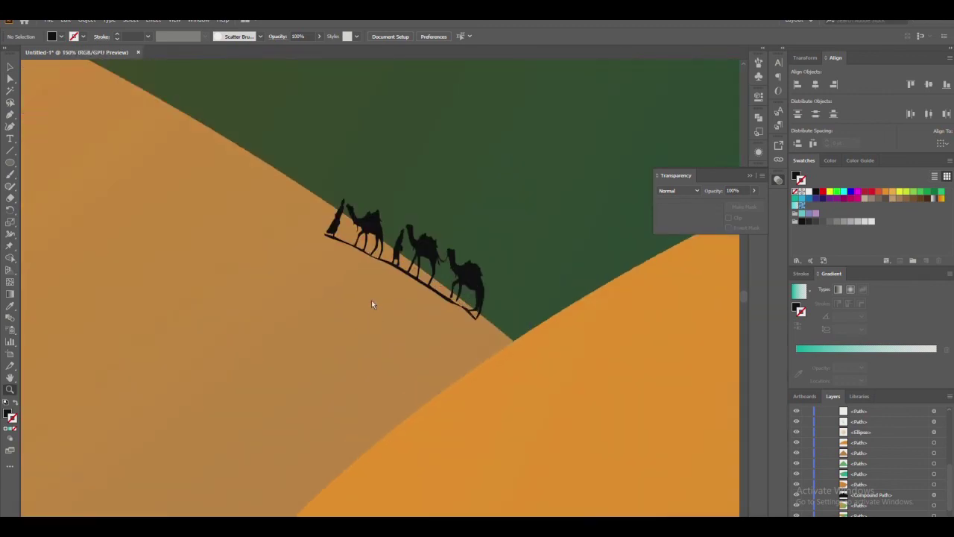
click(371, 299)
key(a)
click(331, 286)
key(v)
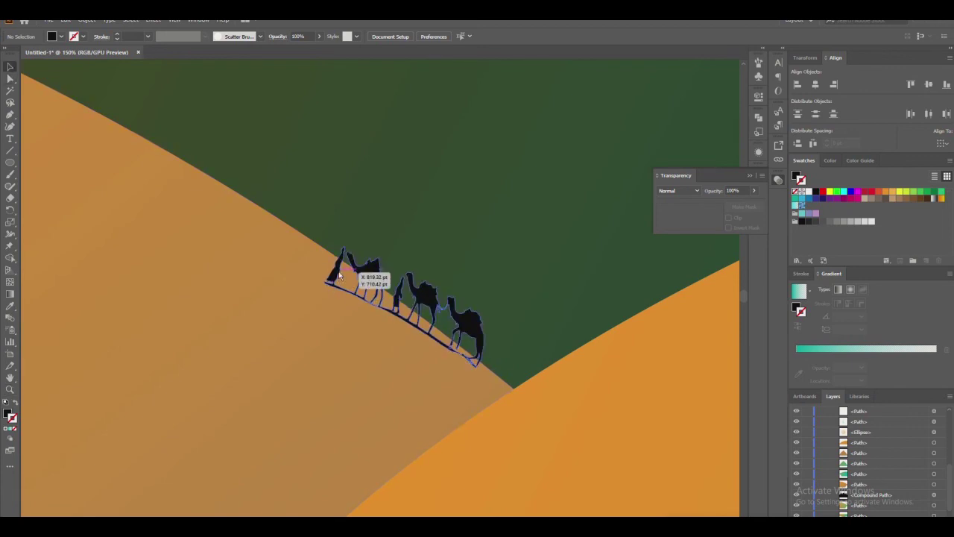
drag(334, 279, 337, 265)
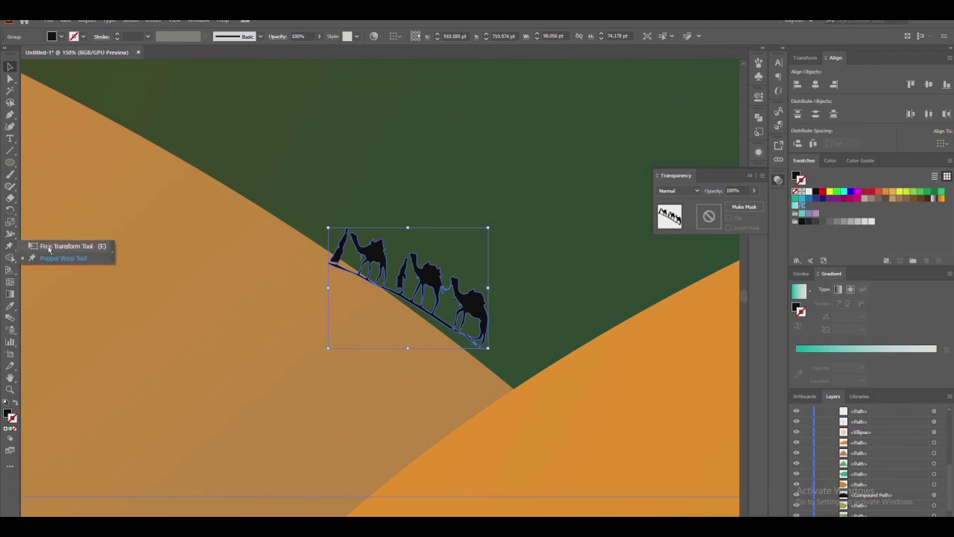
Free-transform the small caravan, skewing it to follow the dune slope.
click(12, 248)
drag(489, 350, 486, 363)
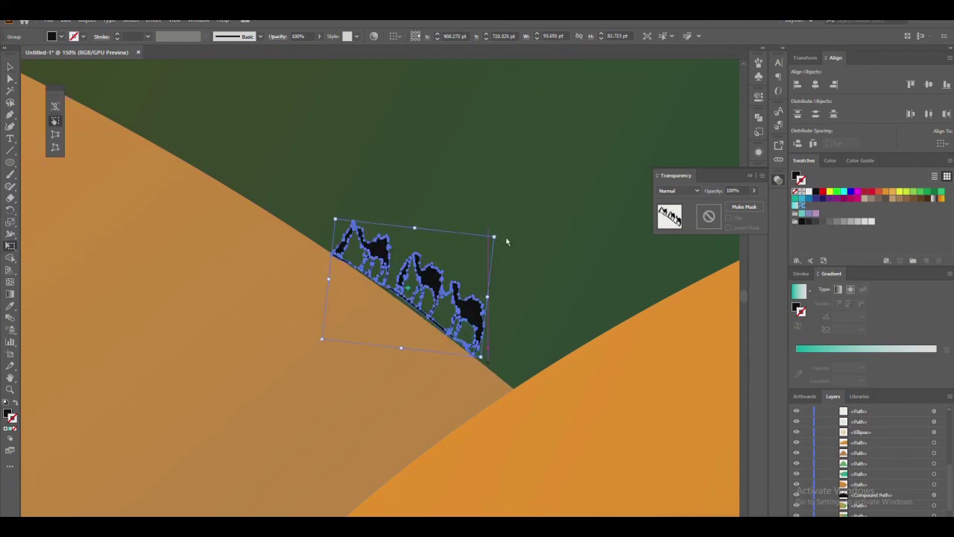
drag(494, 237, 489, 256)
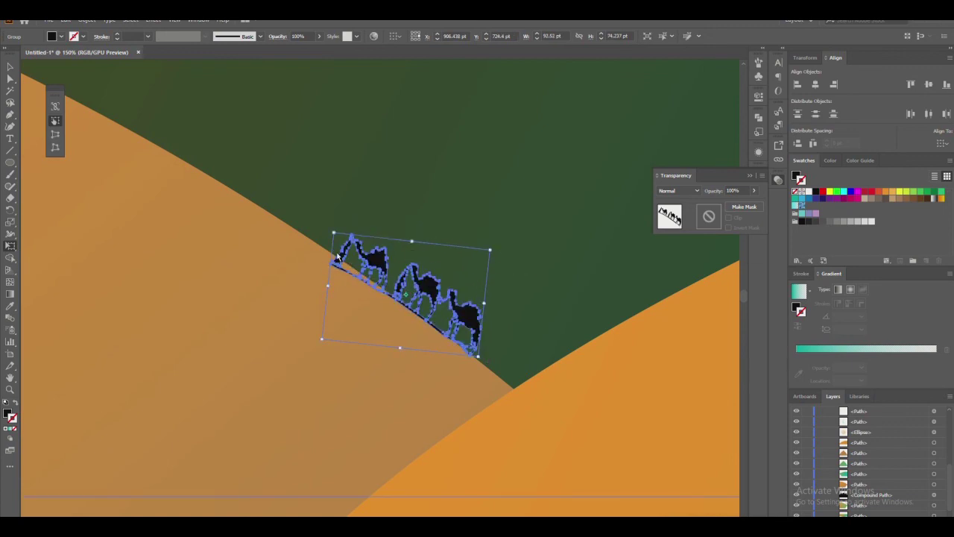
drag(344, 257, 323, 272)
drag(472, 317, 468, 325)
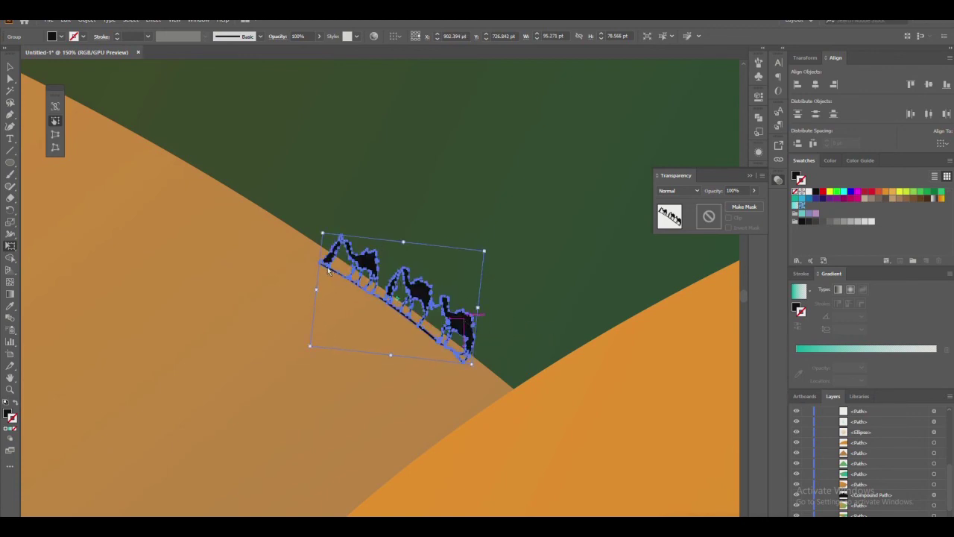
Rotate the caravan about -5.6° and stretch it taller to roughly 94 × 86 pt.
drag(326, 237, 321, 234)
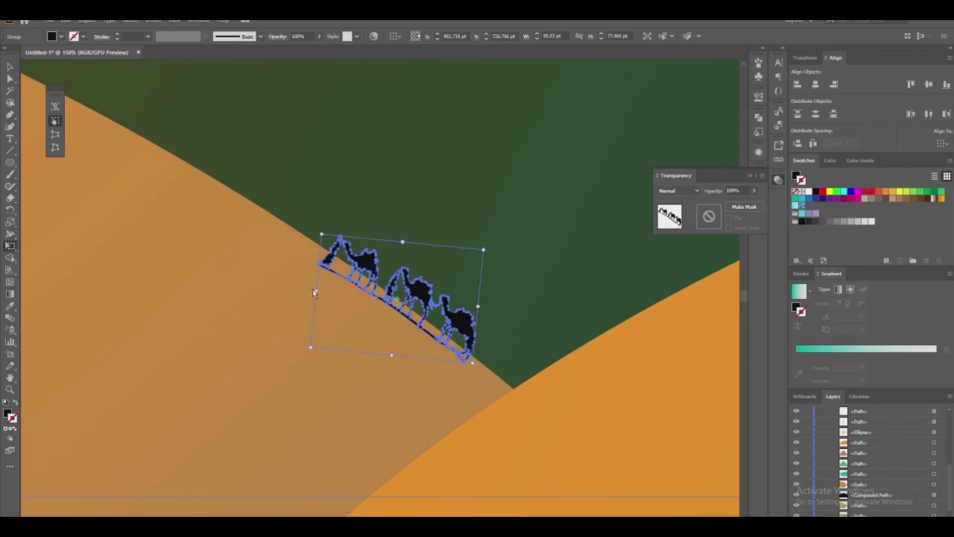
drag(314, 293, 315, 276)
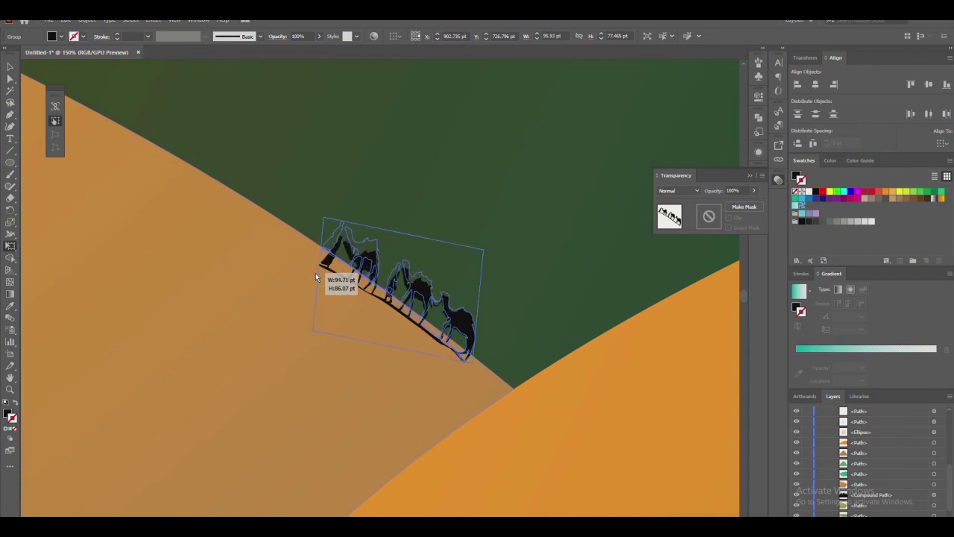
drag(316, 276, 315, 272)
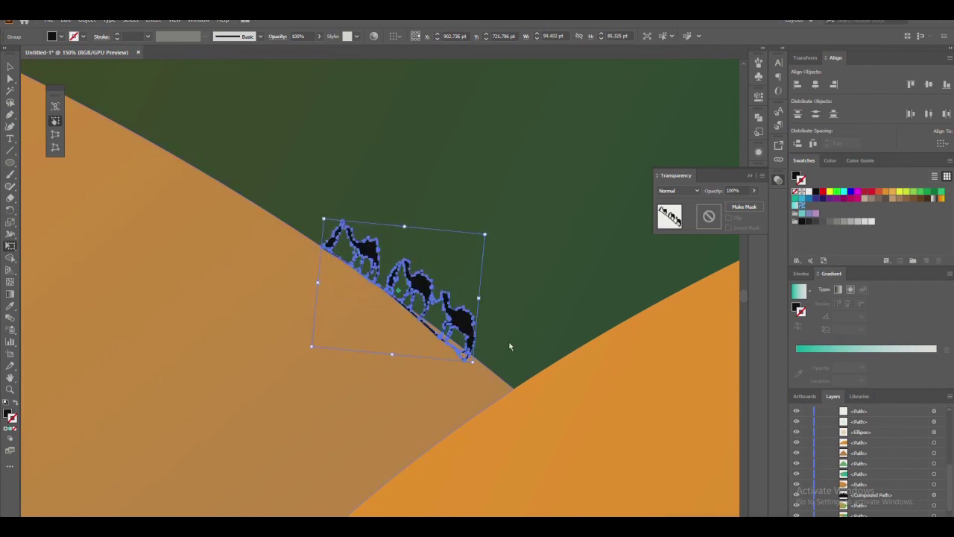
key(z)
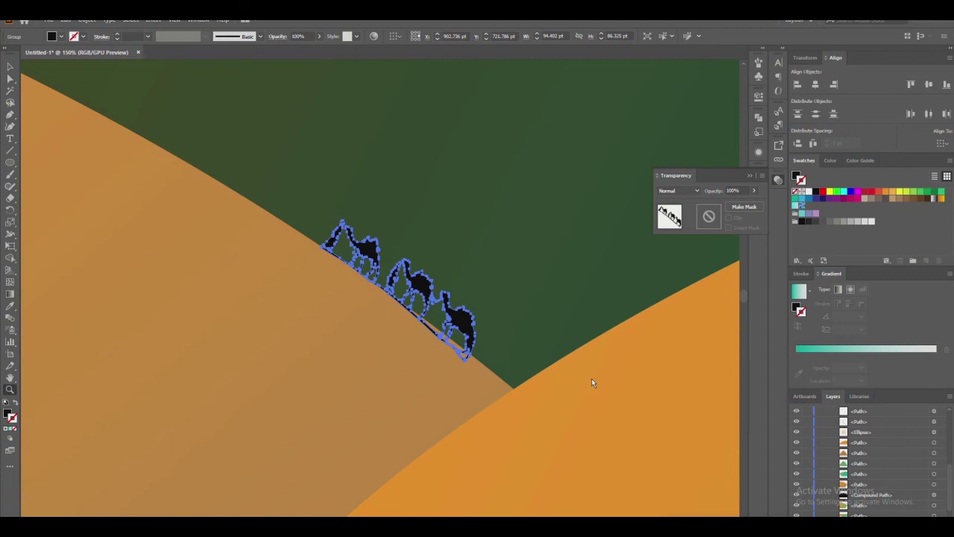
drag(592, 382, 338, 402)
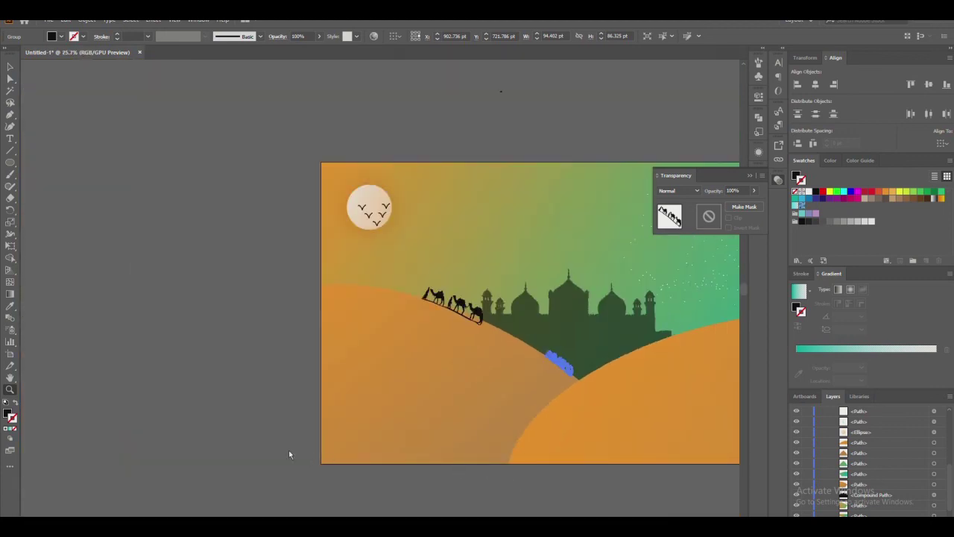
Deselect, centre the whole desert scene in view, and collapse the Transparency panel.
key(v)
click(290, 452)
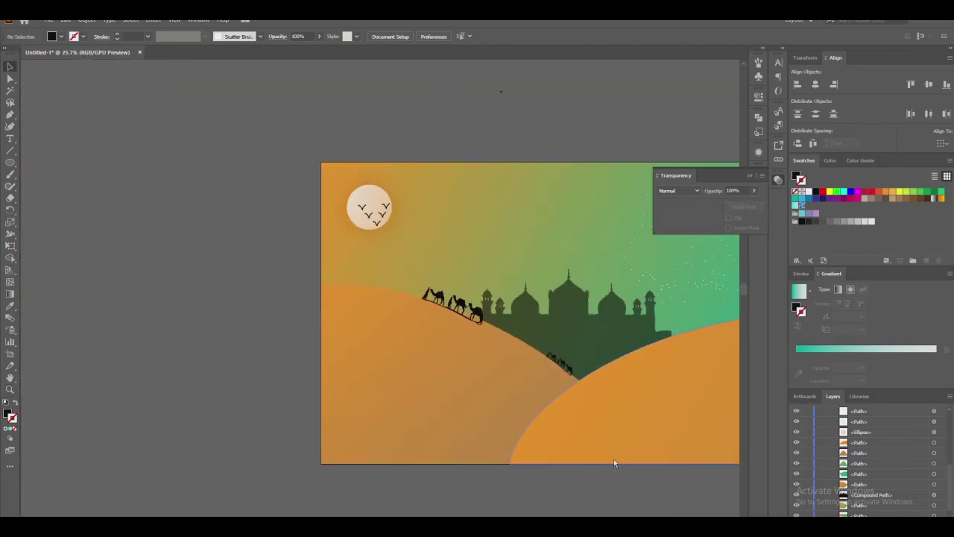
mouse_move(664, 440)
mouse_down()
mouse_move(424, 434)
mouse_move(435, 432)
mouse_up()
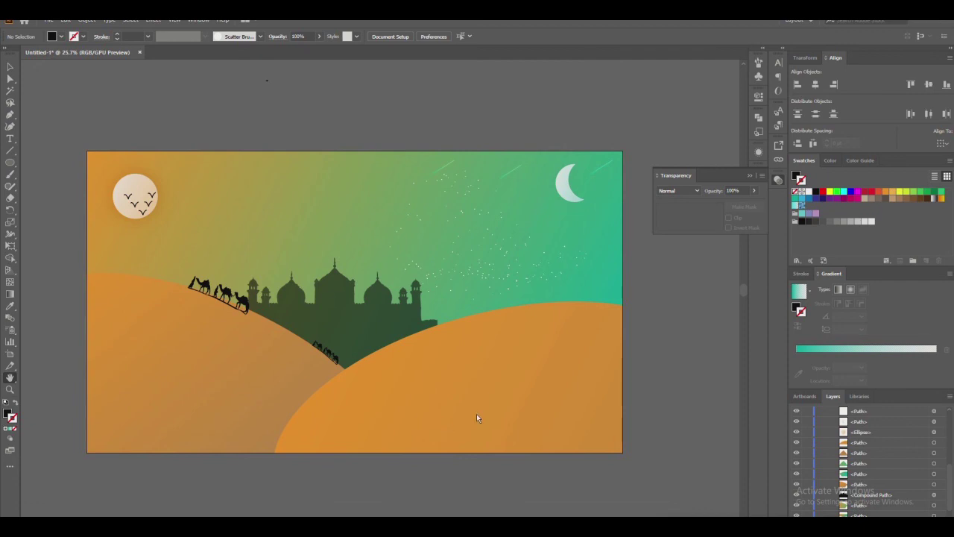
click(750, 177)
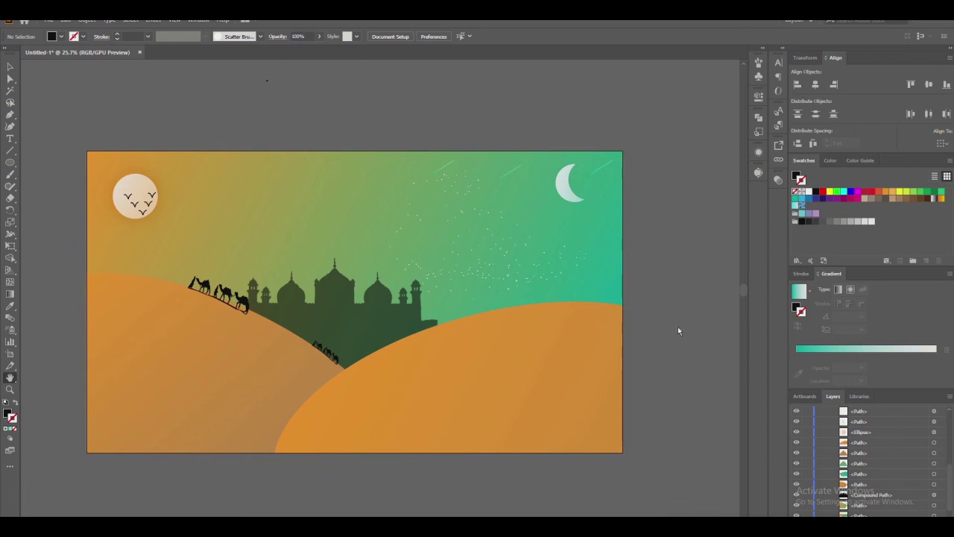
key(p)
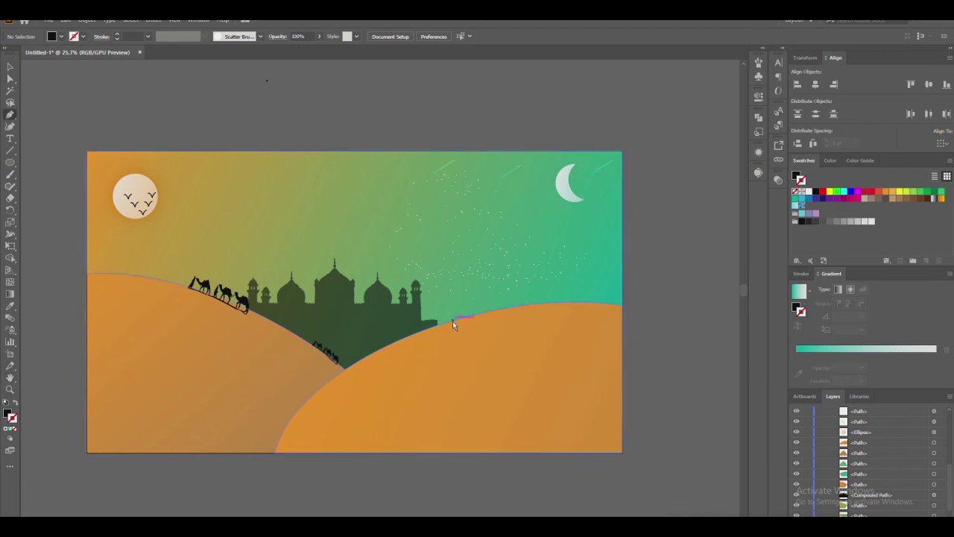
Draw a curved path from the right dune's crest past the bottom-right corner, with no fill.
click(453, 321)
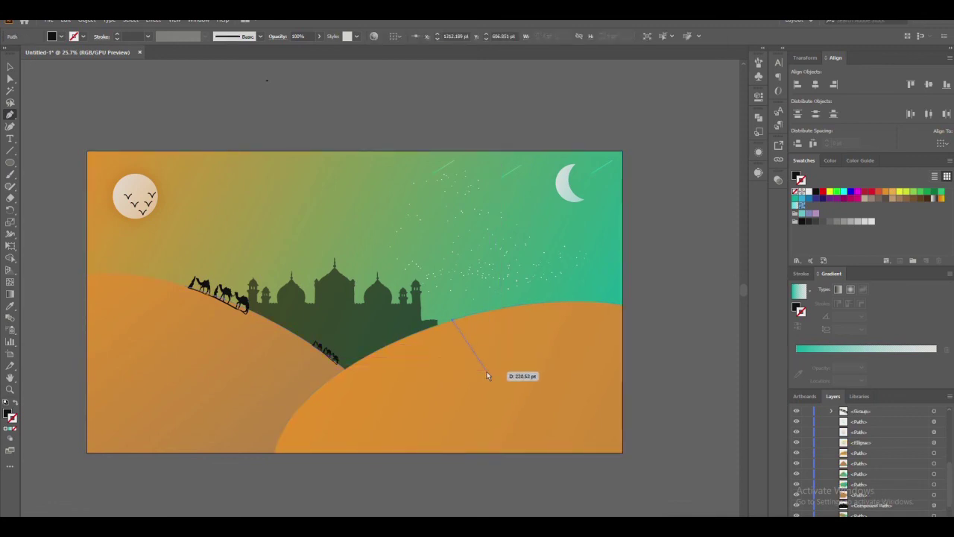
drag(487, 371, 533, 388)
drag(596, 441, 598, 444)
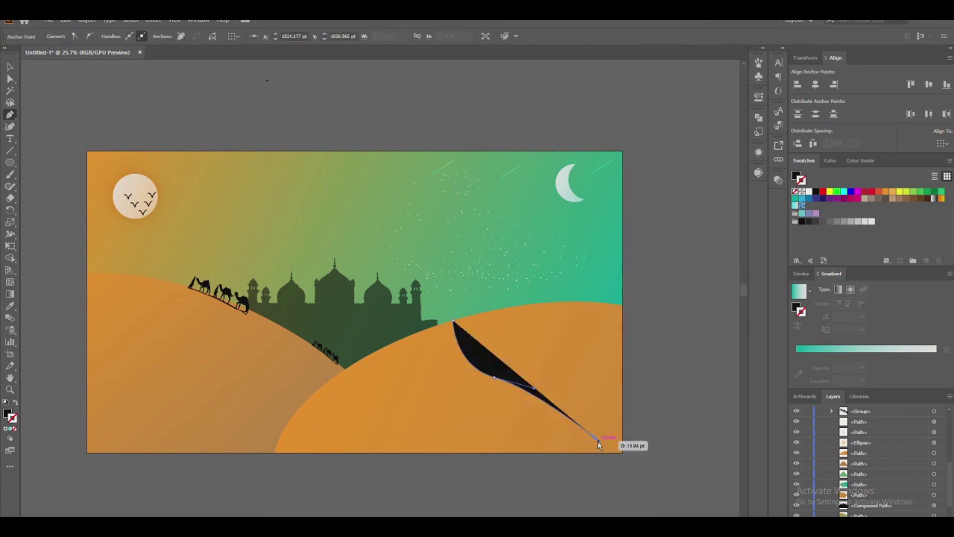
click(645, 490)
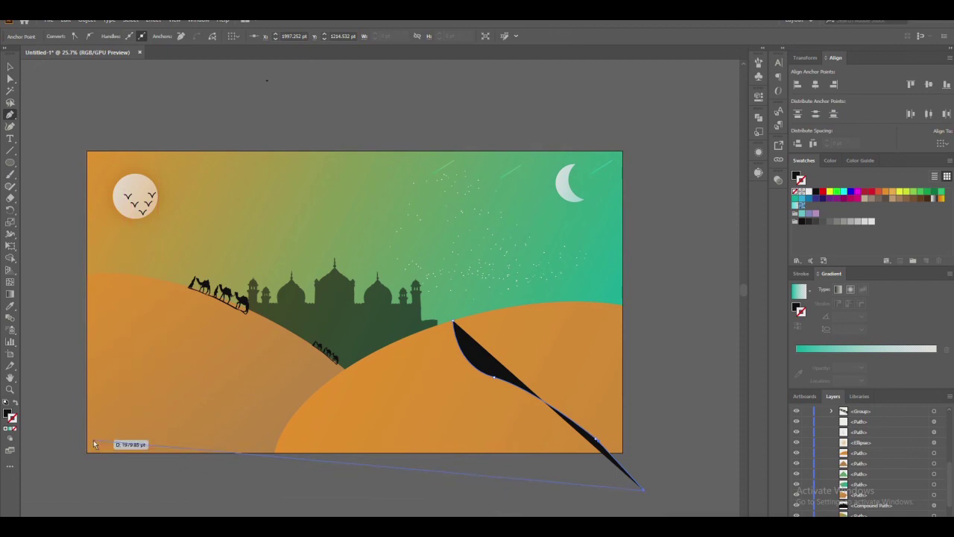
click(15, 402)
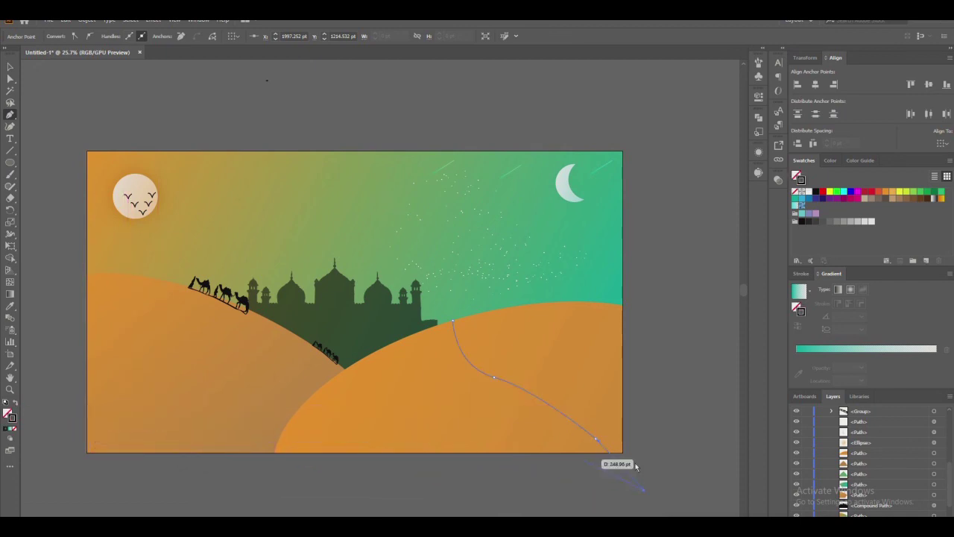
key(v)
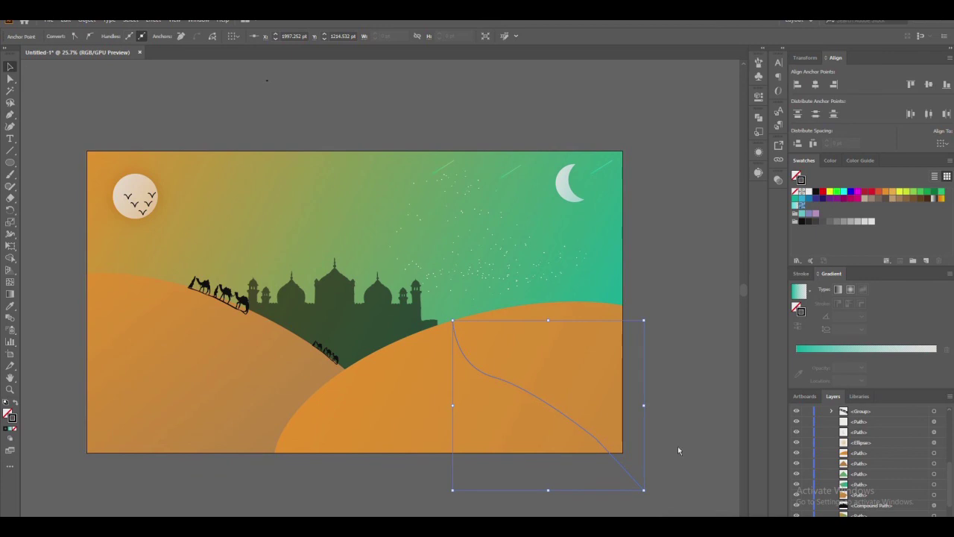
click(87, 19)
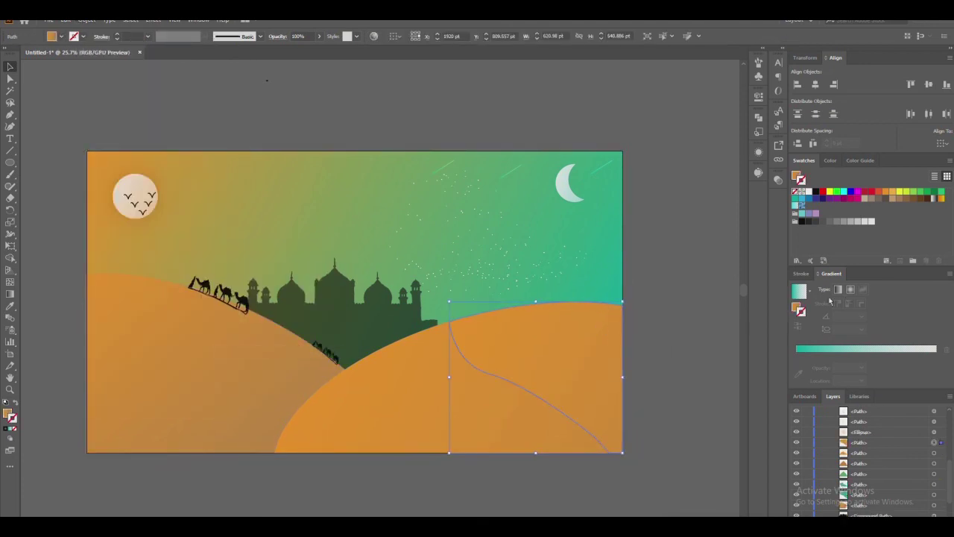
Apply a linear gradient to the dune piece and add a colour stop at 66.2%.
click(838, 290)
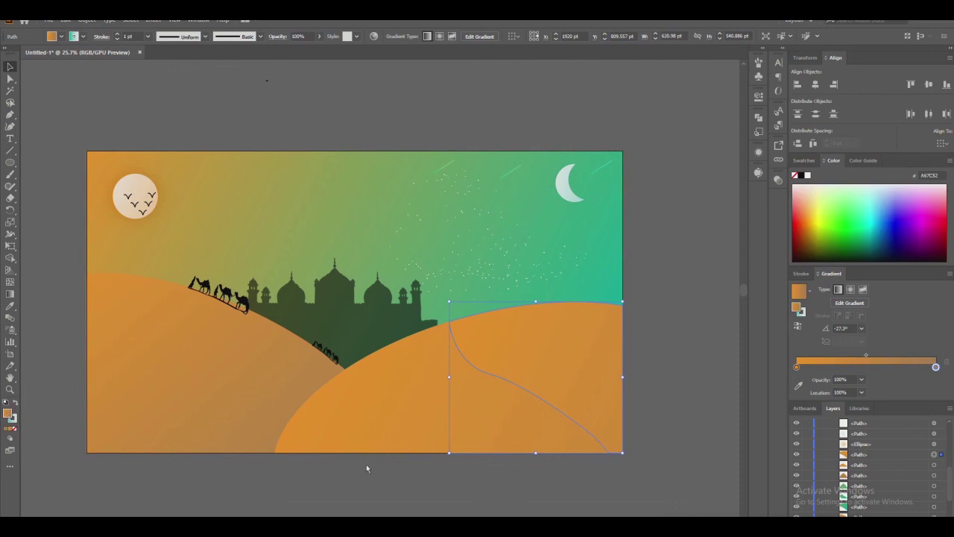
click(849, 302)
click(527, 334)
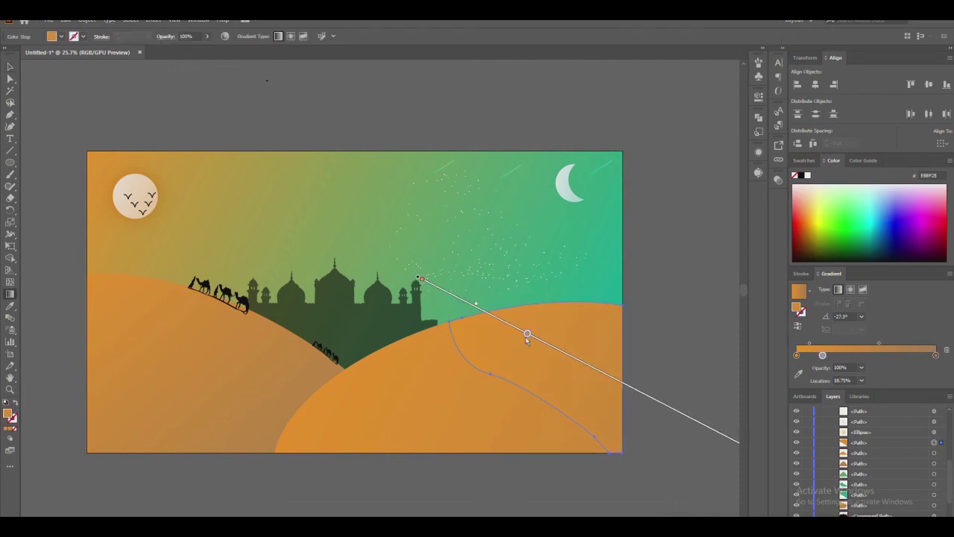
drag(822, 354, 889, 357)
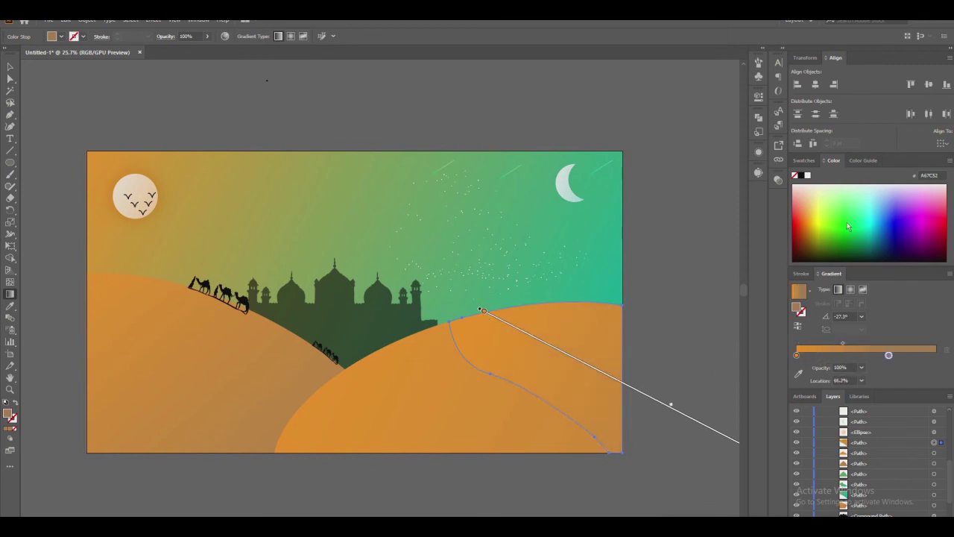
click(803, 161)
click(888, 354)
Angle the gradient toward the upper left, with brown and orange stops.
drag(673, 404, 570, 351)
drag(648, 400, 509, 328)
click(888, 194)
drag(889, 354, 936, 355)
click(901, 199)
Remove the shaded dune piece's stroke, then deselect it to review the shading.
key(v)
click(697, 321)
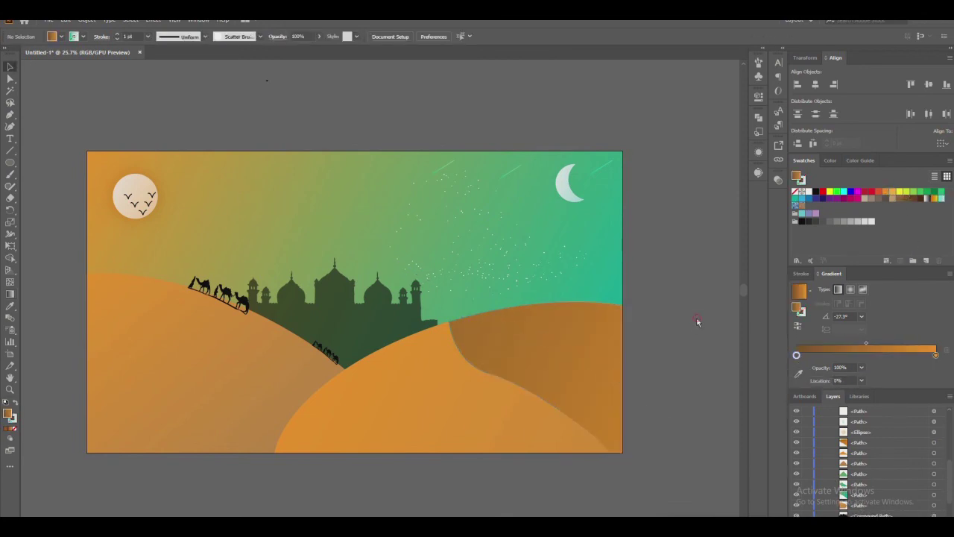
click(587, 363)
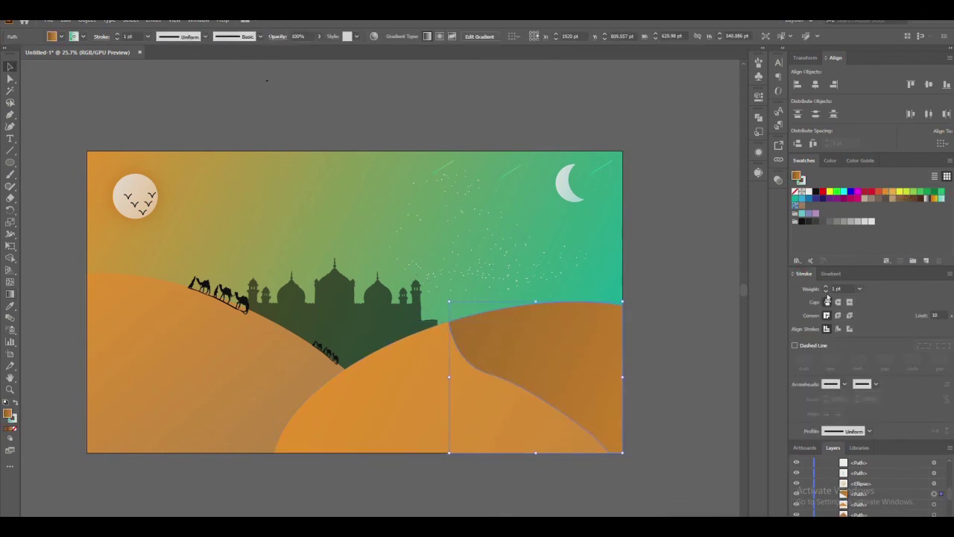
click(656, 300)
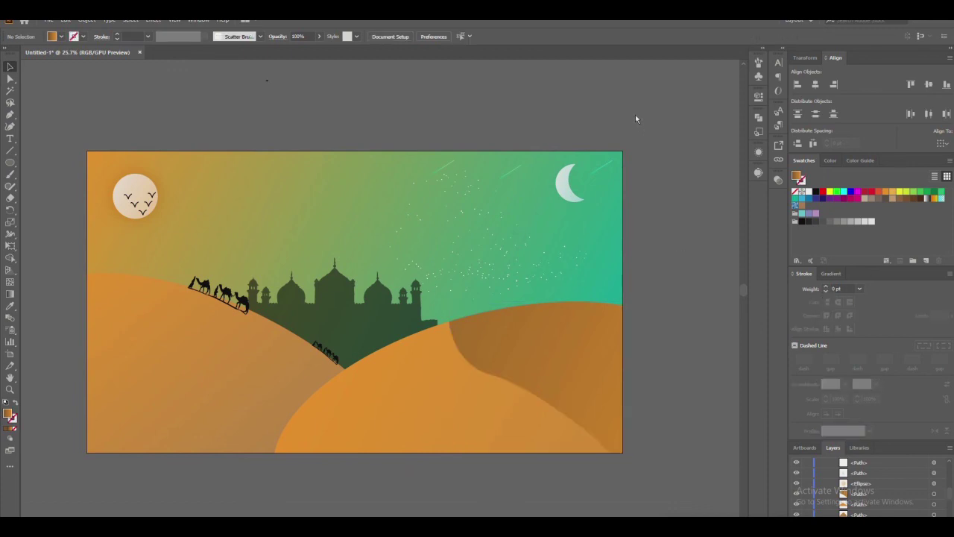